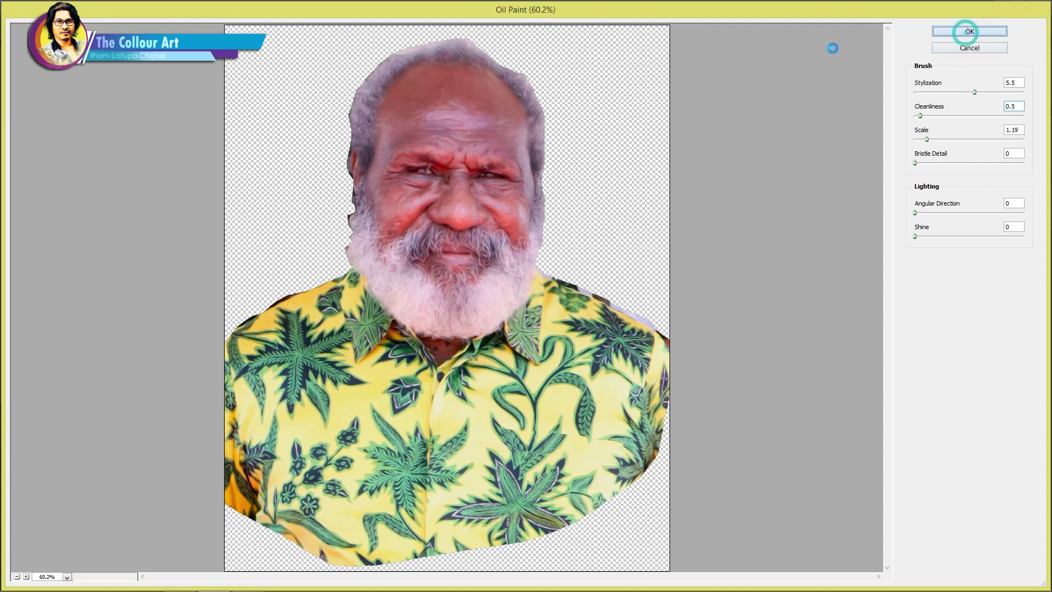
Step: Apply the Oil Paint filter to the portrait with stylization 5.5, cleanliness 0.5 and scale 1.19
click(969, 31)
scroll(468, 132, up, 3)
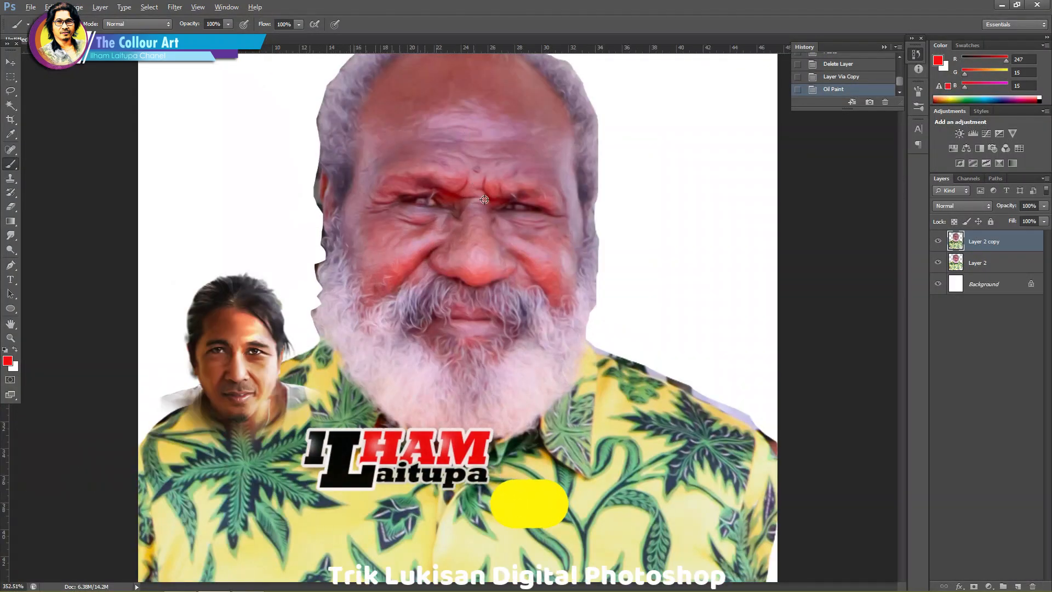
scroll(460, 182, up, 6)
scroll(484, 200, down, 4)
scroll(484, 200, down, 2)
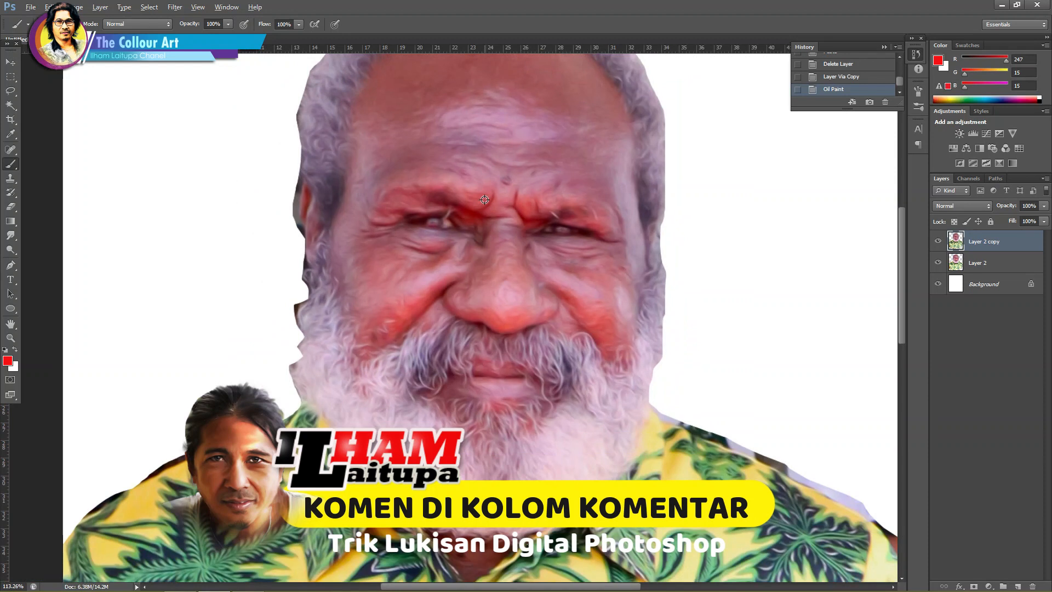
Step: Try the Sharpen More filter on the oil-painted portrait layer and undo it
click(175, 6)
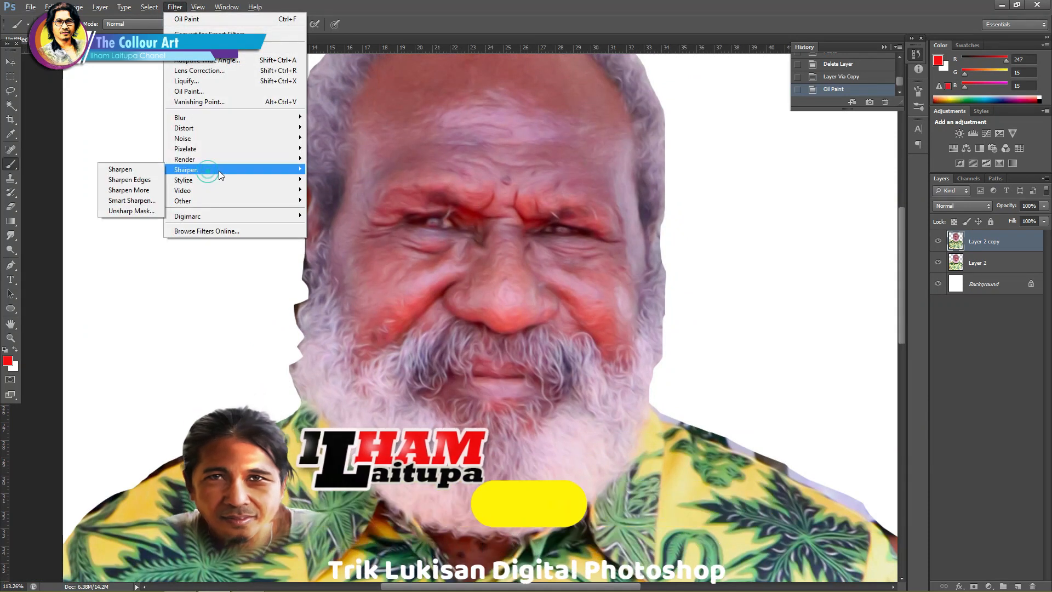
mouse_move(186, 170)
click(134, 193)
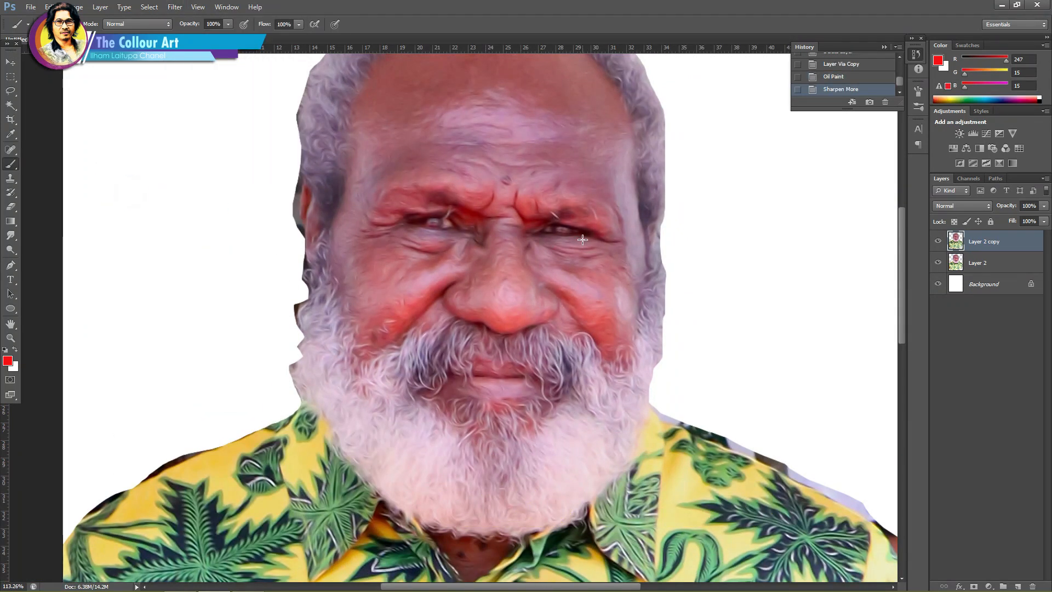
key(ctrl+z)
Step: Apply Smart Sharpen to the portrait layer with amount 50%, radius 1.0 px and Gaussian Blur removal
click(175, 7)
click(186, 168)
click(132, 200)
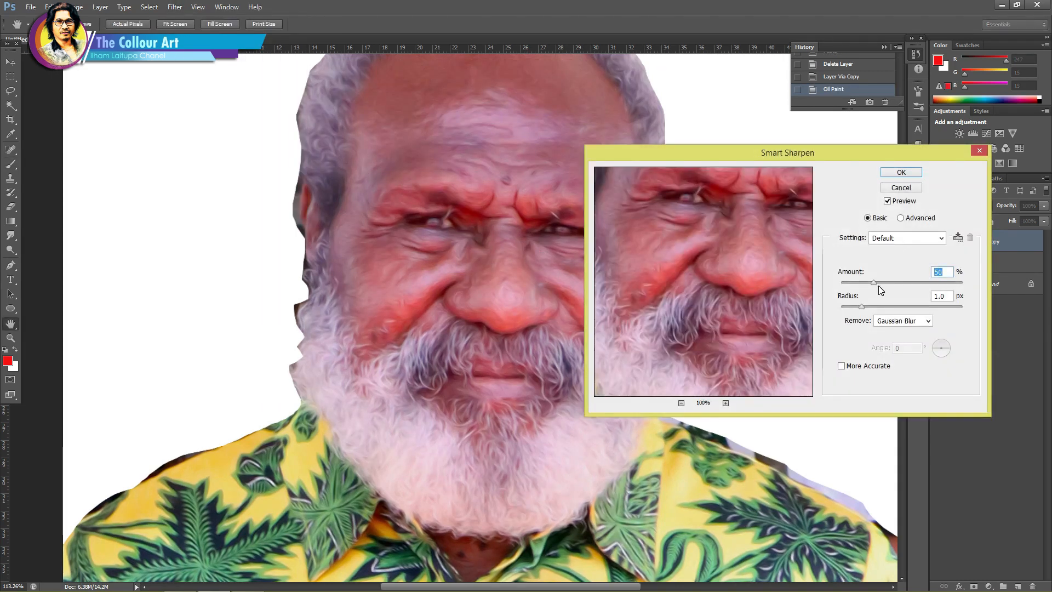
click(906, 174)
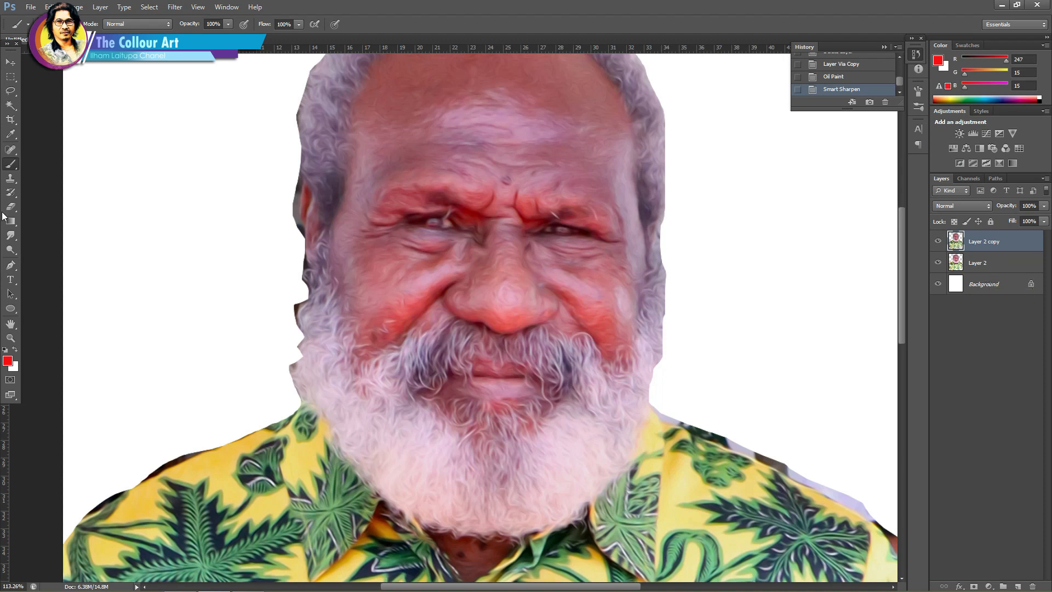
Step: Adjust the portrait layer's brightness to 23 and its contrast to 48
click(76, 7)
click(225, 71)
drag(585, 119, 611, 151)
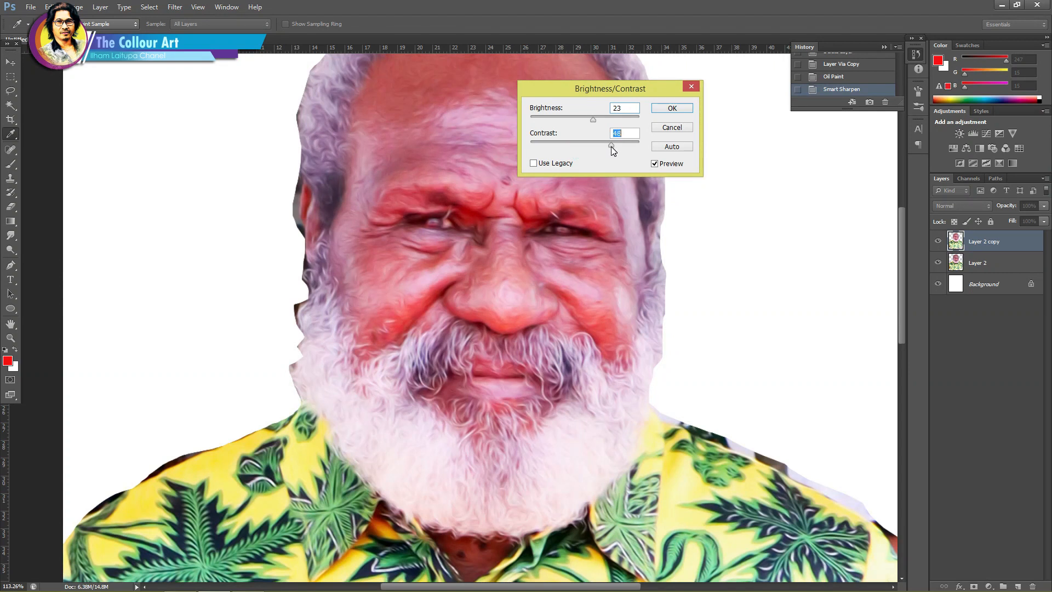
click(672, 108)
Step: Select the Background layer and brush soft red strokes around the man's head
key(b)
click(11, 92)
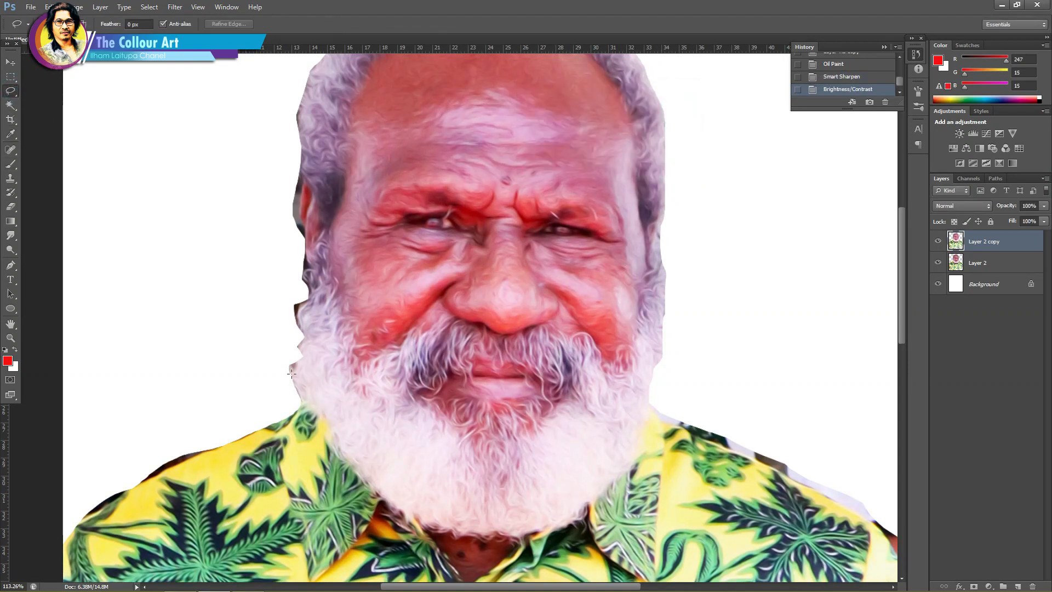
click(967, 282)
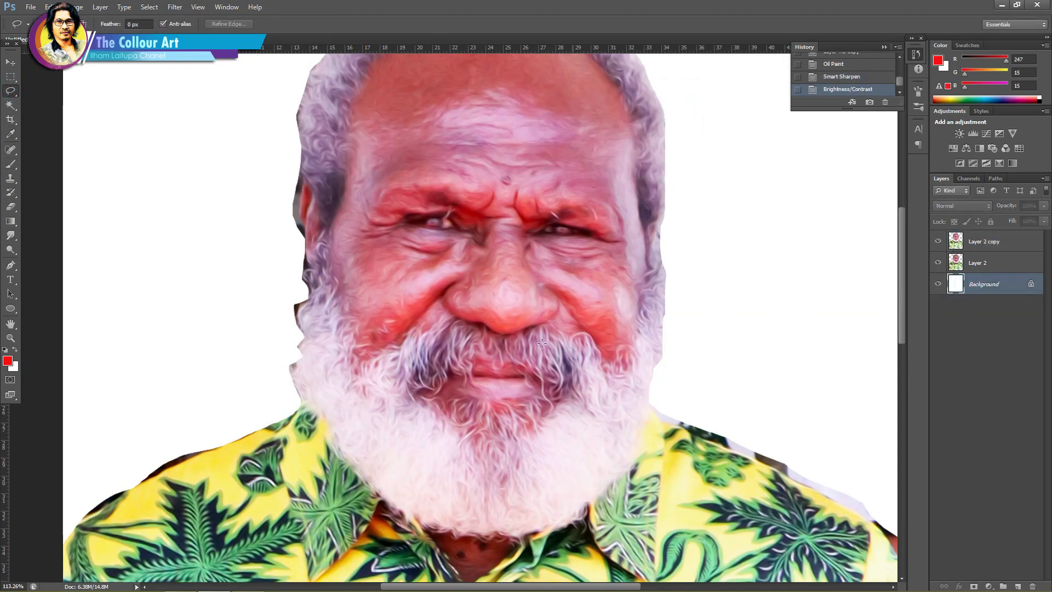
scroll(598, 417, down, 5)
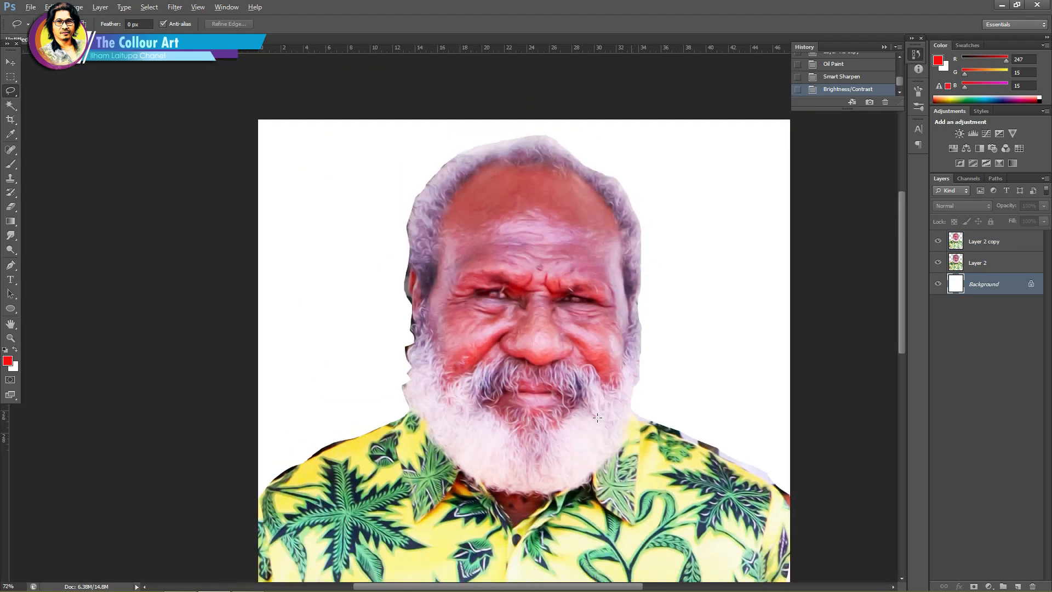
scroll(598, 416, up, 1)
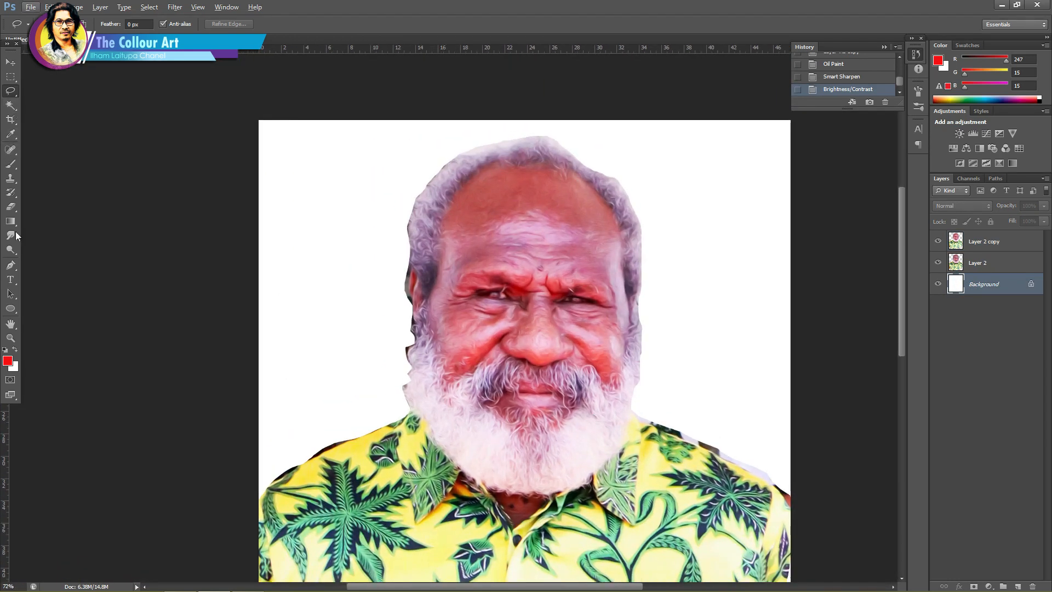
click(11, 164)
mouse_move(438, 353)
mouse_down()
mouse_move(402, 384)
mouse_move(674, 381)
mouse_move(465, 257)
mouse_up()
Step: Set the foreground colour to dark red 610707 and brush it over the whole backdrop around the portrait
click(8, 360)
click(775, 363)
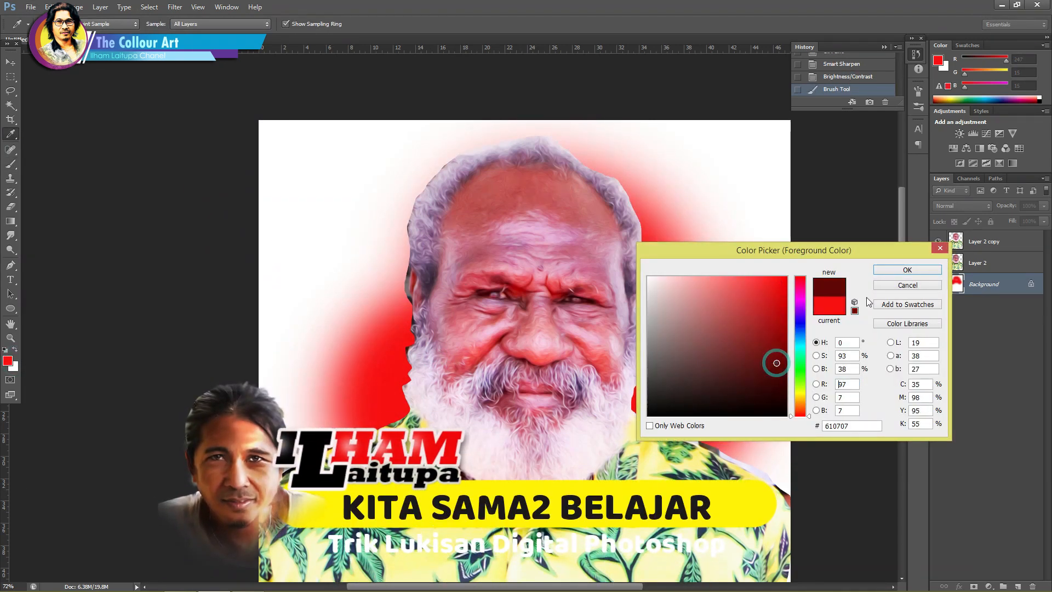
click(904, 268)
mouse_move(397, 397)
mouse_down()
mouse_move(471, 153)
mouse_move(668, 383)
mouse_move(328, 417)
mouse_move(708, 326)
mouse_move(216, 122)
mouse_move(705, 247)
mouse_move(230, 425)
mouse_move(290, 333)
mouse_up()
Step: Choose a blue-grey foreground colour (RGB 63, 98, 114) and brush it onto the backdrop around the head
click(8, 361)
click(801, 338)
click(710, 353)
click(908, 269)
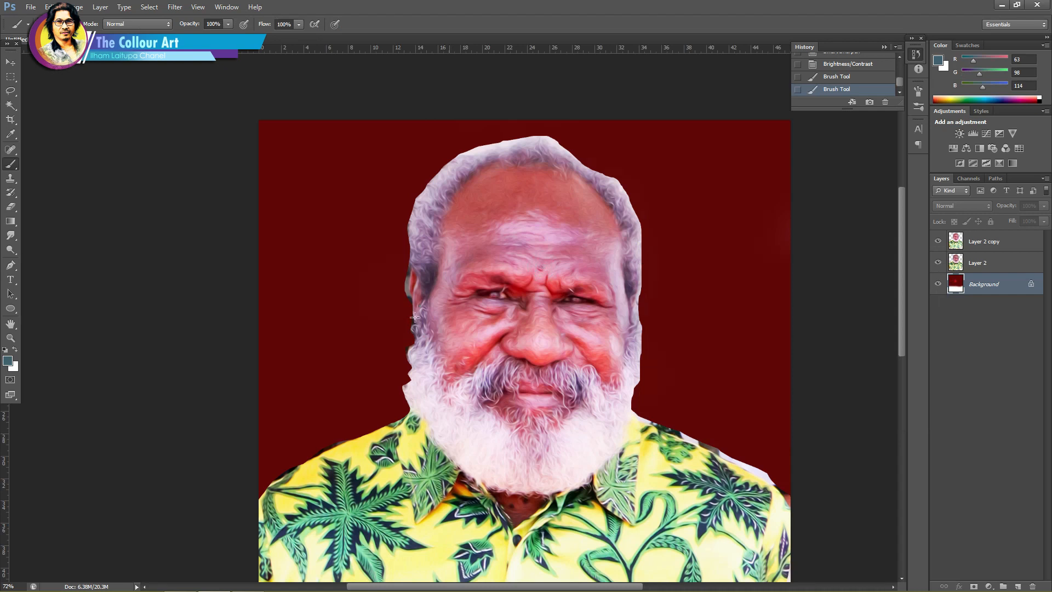
drag(408, 324, 378, 306)
mouse_move(395, 419)
mouse_down()
mouse_move(426, 400)
mouse_move(467, 199)
mouse_move(650, 378)
mouse_move(646, 316)
mouse_move(668, 202)
mouse_move(381, 240)
mouse_move(288, 216)
mouse_up()
Step: Choose a muted purple-grey foreground colour (RGB 110, 100, 117) and brush patches of it across the backdrop
click(8, 361)
click(800, 311)
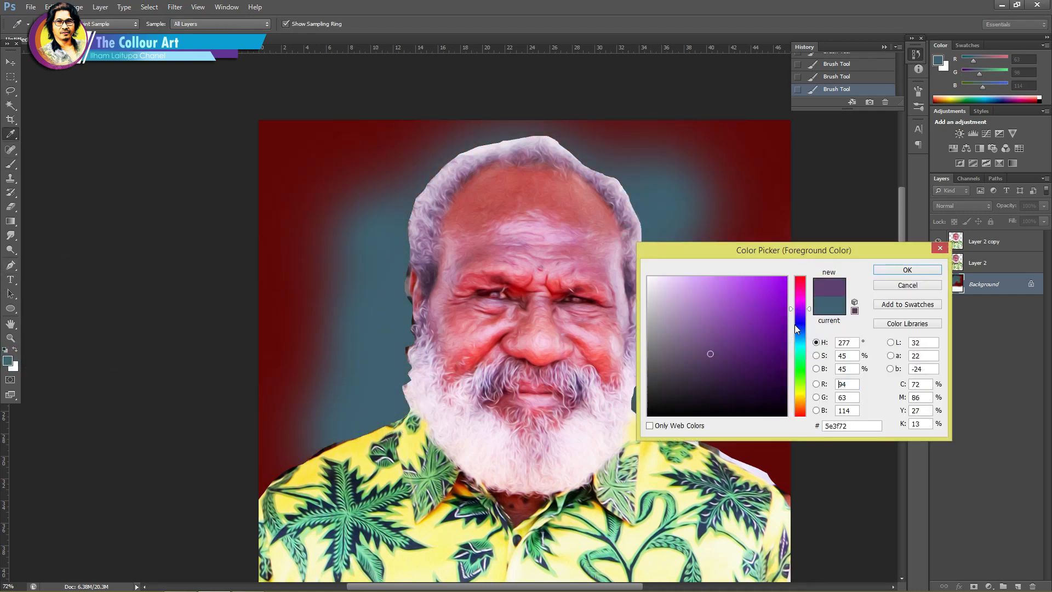
click(672, 353)
click(907, 269)
mouse_move(383, 308)
mouse_down()
mouse_move(243, 411)
mouse_move(263, 475)
mouse_move(773, 310)
mouse_move(728, 219)
mouse_up()
click(336, 178)
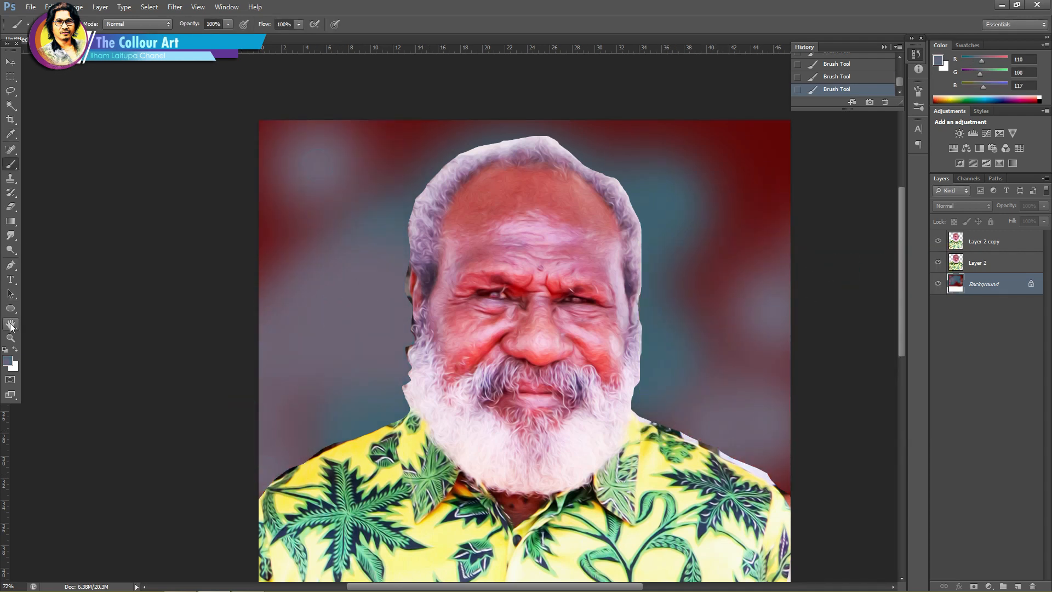
Step: Choose a near-black foreground colour (RGB 22, 19, 19) and brush dark patches over the backdrop's edges and sides
key(d)
click(7, 360)
click(669, 404)
click(882, 273)
drag(218, 420, 333, 502)
drag(235, 380, 239, 286)
click(262, 167)
mouse_move(504, 141)
mouse_down()
mouse_move(704, 394)
mouse_move(887, 382)
mouse_up()
mouse_move(290, 181)
mouse_down()
mouse_move(378, 272)
mouse_move(361, 402)
mouse_up()
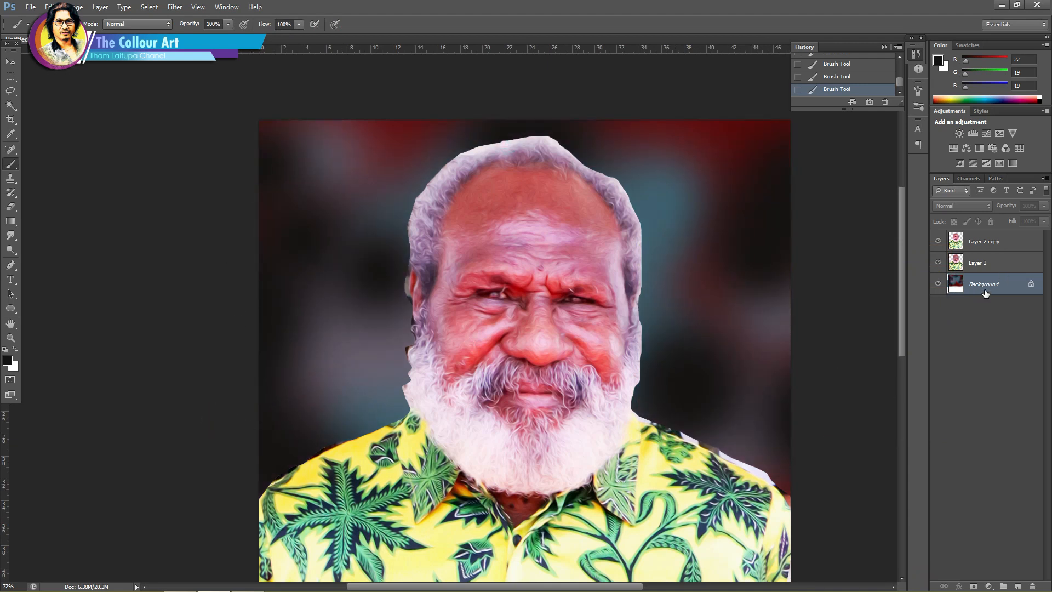
Step: Add a new layer above the Background and brush ochre (RGB 191, 140, 4) around both sides of the head
click(1018, 586)
click(8, 360)
drag(804, 406, 804, 400)
click(785, 311)
click(888, 269)
mouse_move(488, 226)
mouse_down()
mouse_move(478, 373)
mouse_move(454, 434)
mouse_move(457, 425)
mouse_up()
drag(346, 302, 378, 329)
mouse_move(585, 327)
mouse_down()
mouse_move(658, 336)
mouse_move(687, 228)
mouse_up()
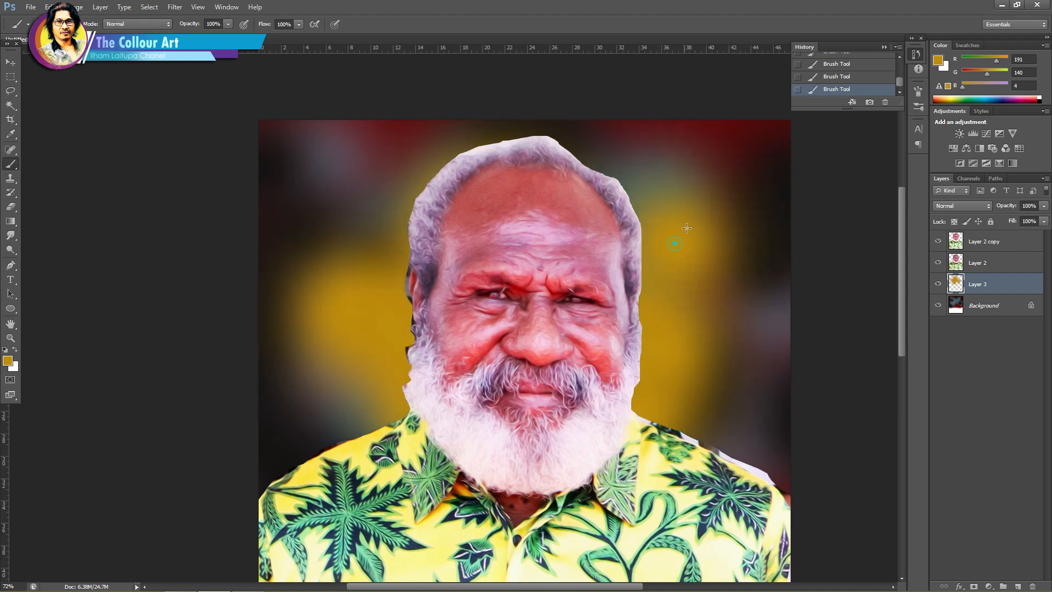
Step: Lower Layer 3's opacity to 40% and brush dark olive-brown (RGB 85, 77, 57) strokes over the backdrop
click(1043, 206)
drag(1024, 224, 1010, 217)
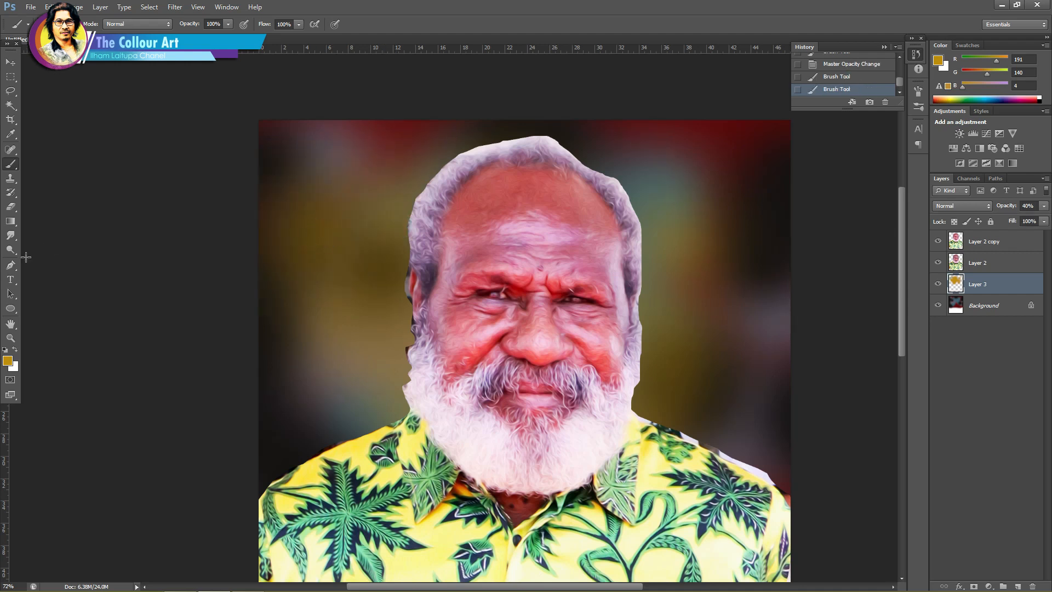
click(8, 361)
click(693, 369)
click(903, 270)
mouse_move(266, 206)
mouse_down()
mouse_move(310, 225)
mouse_move(273, 389)
mouse_move(509, 460)
mouse_move(791, 377)
mouse_up()
drag(734, 337, 727, 320)
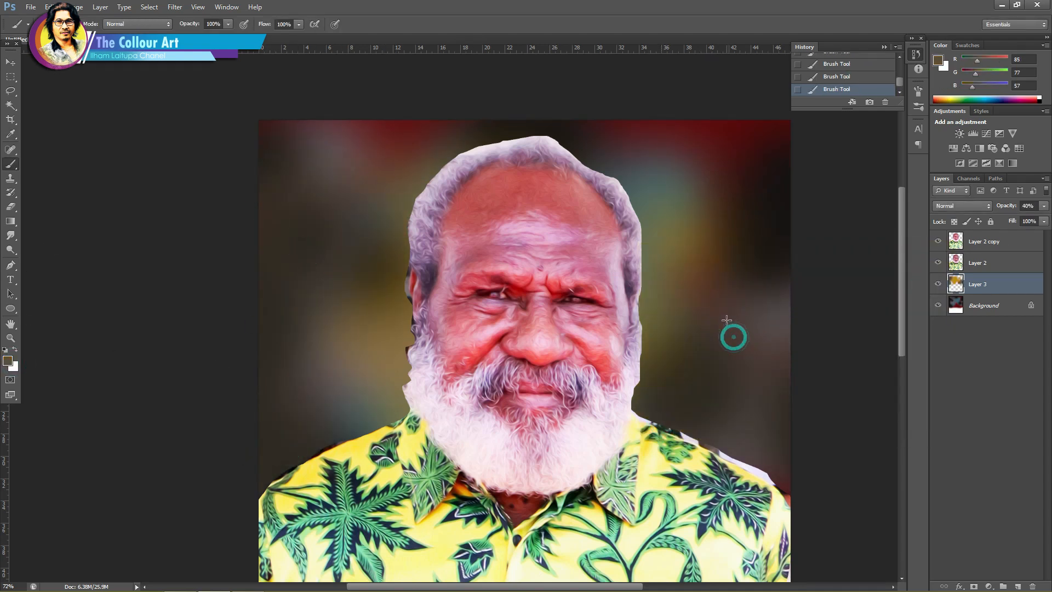
drag(601, 136, 622, 190)
Step: On Layer 2 copy, use the Smudge tool at 95% strength to pull small hair strands from the beard's left edge
click(11, 63)
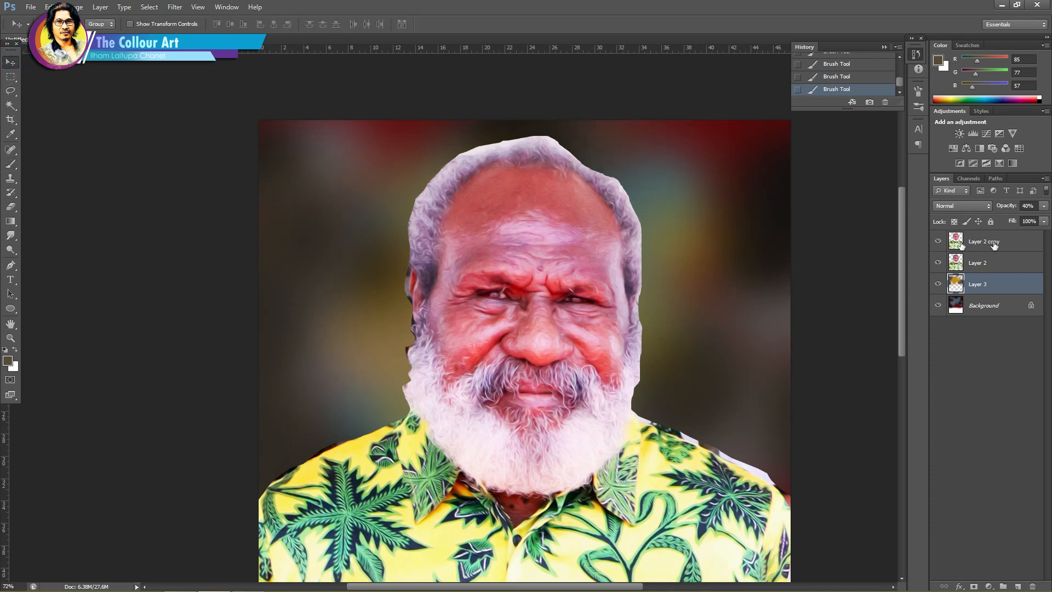
click(981, 241)
scroll(350, 394, down, 3)
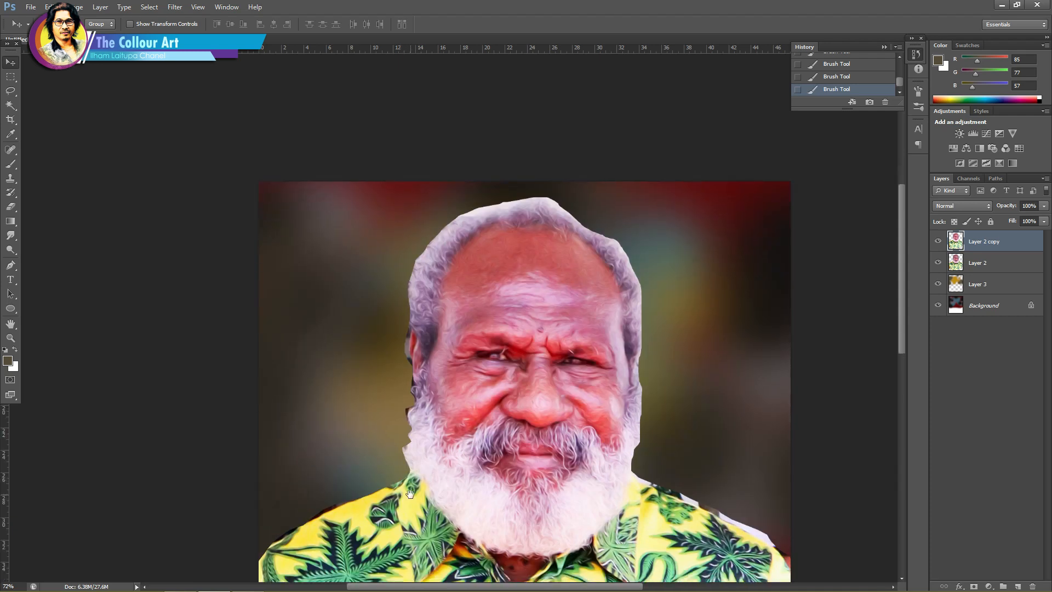
scroll(396, 334, up, 5)
click(11, 235)
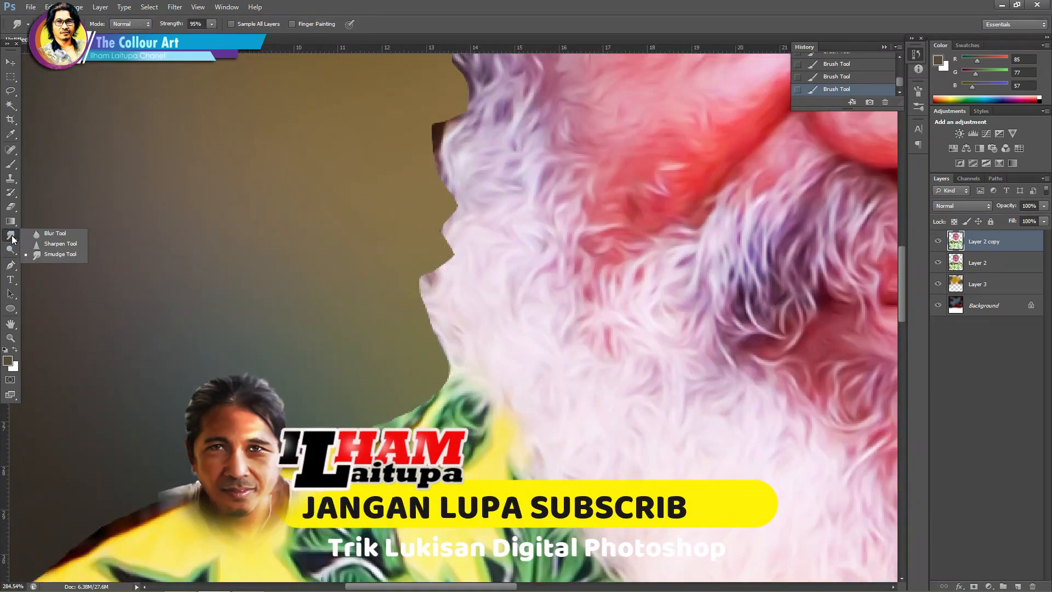
click(37, 254)
right_click(492, 283)
drag(438, 274, 422, 261)
mouse_move(440, 280)
mouse_down()
mouse_move(417, 269)
mouse_move(415, 293)
mouse_up()
drag(436, 330, 413, 286)
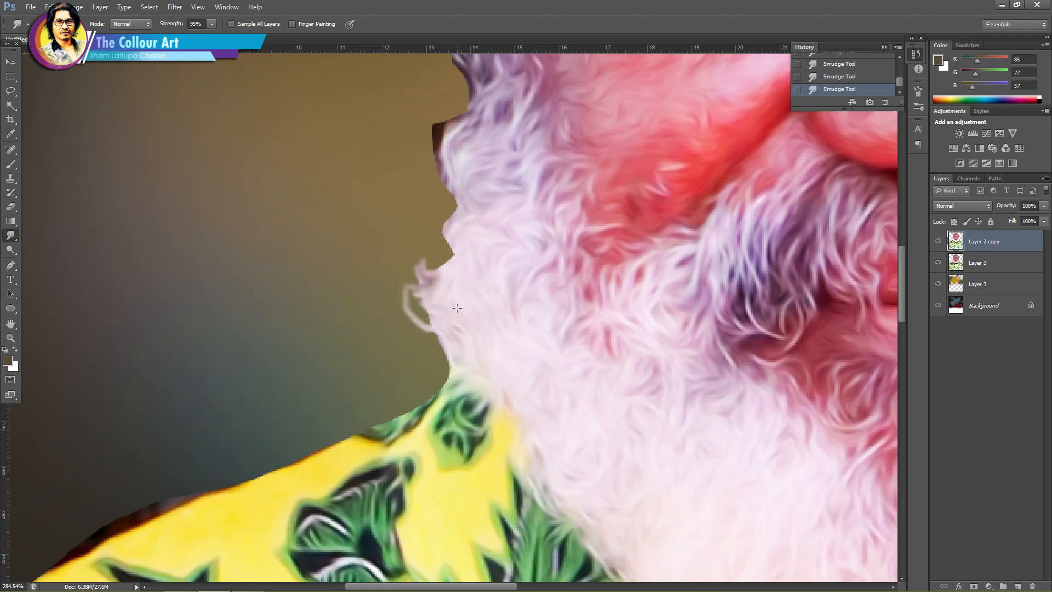
drag(463, 351, 433, 341)
mouse_move(457, 241)
mouse_down()
mouse_move(440, 232)
mouse_move(445, 250)
mouse_up()
drag(462, 216, 426, 206)
Step: Hide Layer 2 and erase the dark leftover fringe beside the left beard and ear on Layer 2 copy
click(15, 208)
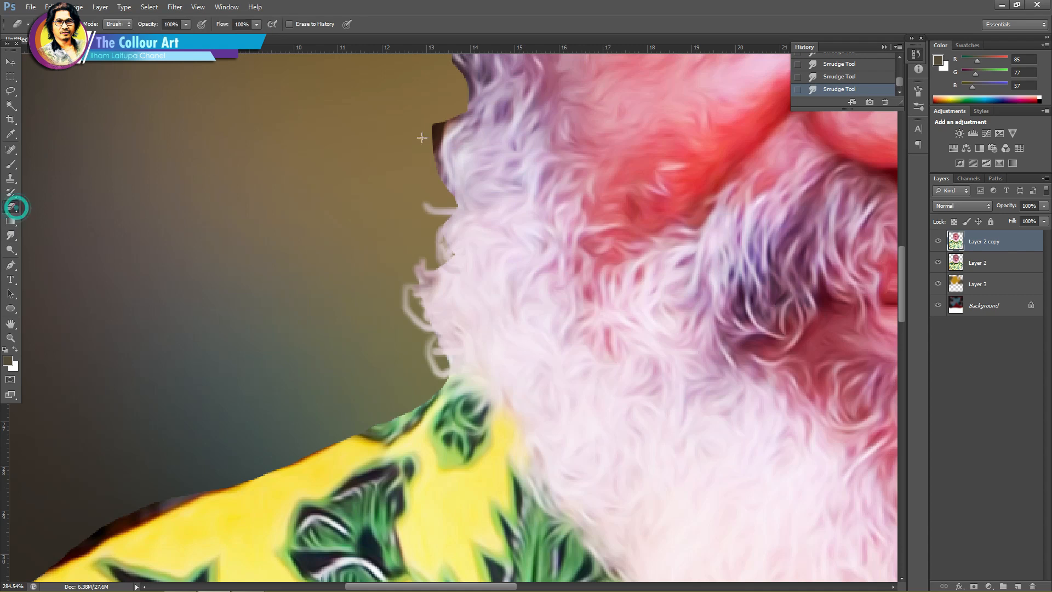
right_click(446, 111)
click(485, 146)
click(446, 112)
click(938, 262)
mouse_move(437, 117)
mouse_down()
mouse_move(440, 148)
mouse_move(457, 126)
mouse_up()
scroll(471, 256, up, 3)
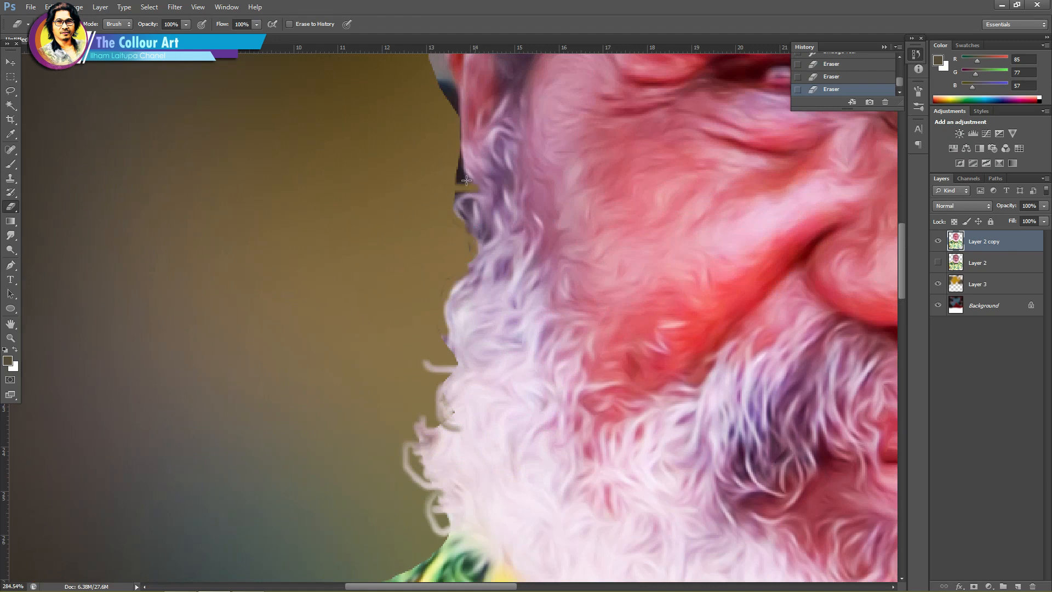
Step: Smudge more curly strands outward along the left sideburn and down the beard's left edge
click(10, 235)
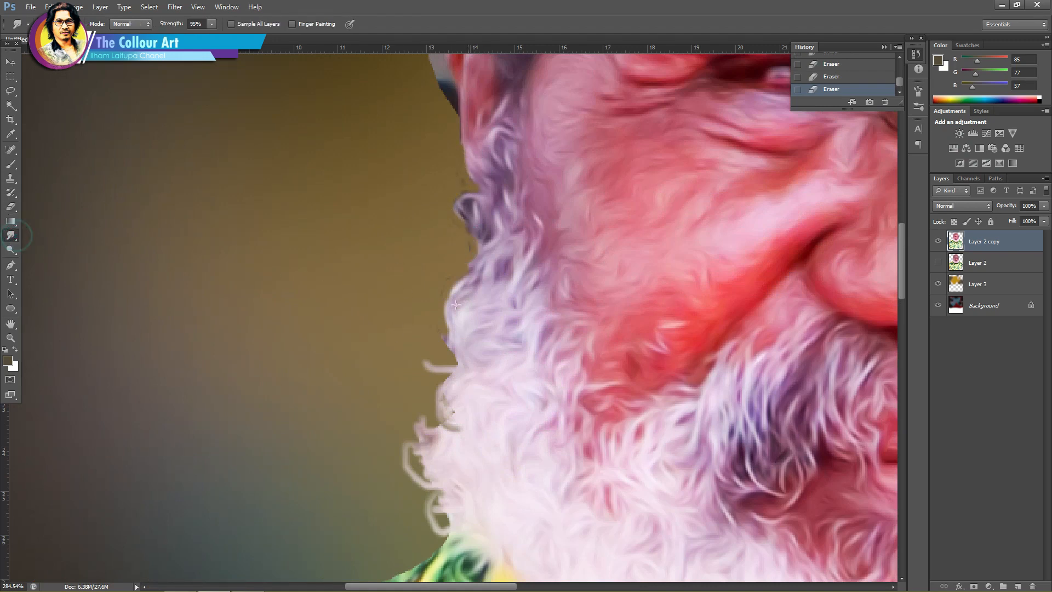
mouse_move(462, 288)
mouse_down()
mouse_move(467, 350)
mouse_move(446, 383)
mouse_move(442, 429)
mouse_move(380, 507)
mouse_up()
mouse_move(434, 482)
mouse_down()
mouse_move(378, 509)
mouse_move(431, 495)
mouse_move(433, 519)
mouse_up()
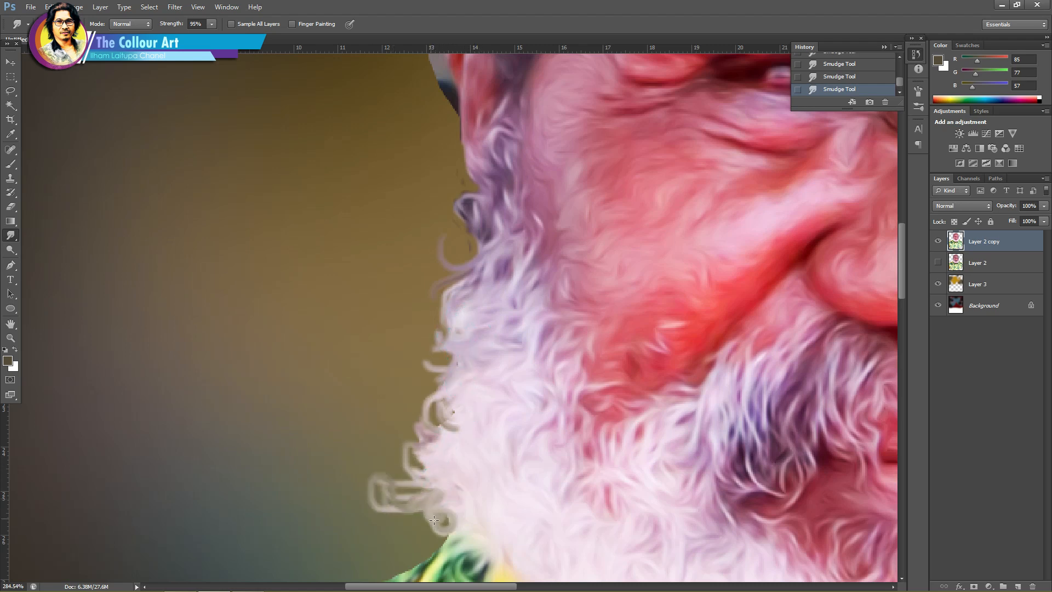
Step: Smudge hair strands outward along the right edge of the beard, from the collar up to the cheek
scroll(475, 419, down, 10)
scroll(787, 445, up, 12)
mouse_move(618, 399)
mouse_down()
mouse_move(606, 436)
mouse_move(621, 437)
mouse_move(607, 393)
mouse_move(625, 375)
mouse_move(617, 321)
mouse_move(652, 359)
mouse_up()
drag(608, 329, 645, 374)
mouse_move(635, 257)
mouse_down()
mouse_move(660, 265)
mouse_move(668, 302)
mouse_up()
mouse_move(633, 281)
mouse_down()
mouse_move(676, 276)
mouse_move(669, 324)
mouse_move(671, 313)
mouse_up()
drag(645, 199, 649, 211)
drag(657, 173, 663, 238)
mouse_move(648, 211)
mouse_down()
mouse_move(653, 261)
mouse_move(683, 252)
mouse_up()
mouse_move(638, 230)
mouse_down()
mouse_move(664, 265)
mouse_move(664, 241)
mouse_up()
drag(647, 115, 714, 96)
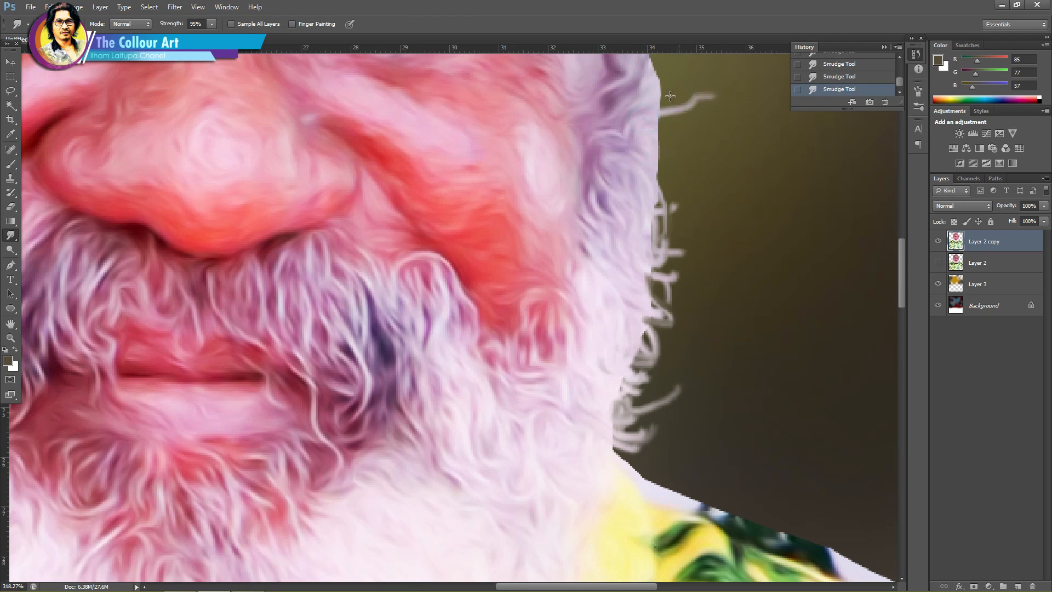
Step: Add more smudged strands along the upper right edge of the beard, near the sideburn
scroll(665, 91, up, 2)
drag(642, 232, 669, 197)
mouse_move(646, 239)
mouse_down()
mouse_move(665, 230)
mouse_move(691, 240)
mouse_up()
mouse_move(652, 243)
mouse_down()
mouse_move(677, 271)
mouse_move(678, 293)
mouse_up()
mouse_move(656, 269)
mouse_down()
mouse_move(673, 292)
mouse_move(654, 296)
mouse_move(671, 315)
mouse_up()
mouse_move(650, 282)
mouse_down()
mouse_move(676, 317)
mouse_move(676, 300)
mouse_up()
mouse_move(666, 320)
mouse_down()
mouse_move(631, 275)
mouse_move(667, 343)
mouse_up()
drag(659, 308, 669, 341)
mouse_move(655, 282)
mouse_down()
mouse_move(696, 304)
mouse_move(636, 418)
mouse_up()
mouse_move(660, 359)
mouse_down()
mouse_move(676, 405)
mouse_move(654, 475)
mouse_up()
scroll(728, 385, down, 7)
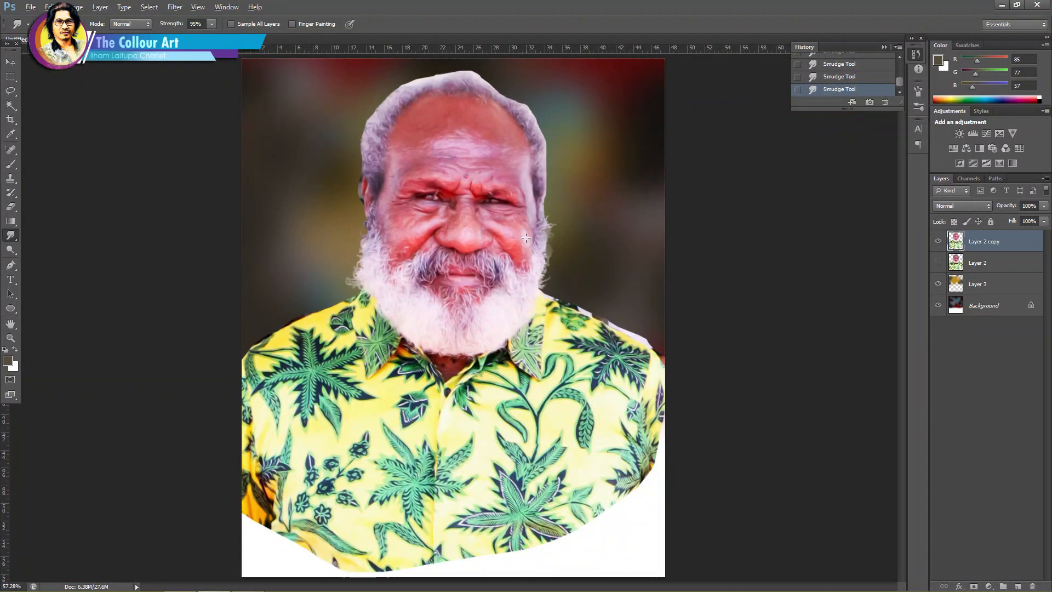
Step: Thicken the smudged strands on the right side of the beard with further outward strokes
scroll(537, 239, up, 8)
mouse_move(498, 343)
mouse_down()
mouse_move(537, 338)
mouse_move(582, 386)
mouse_move(564, 441)
mouse_move(578, 445)
mouse_up()
drag(509, 425, 578, 458)
drag(520, 447, 547, 476)
drag(500, 466, 518, 490)
mouse_move(487, 507)
mouse_down()
mouse_move(523, 516)
mouse_move(526, 545)
mouse_up()
scroll(695, 391, down, 8)
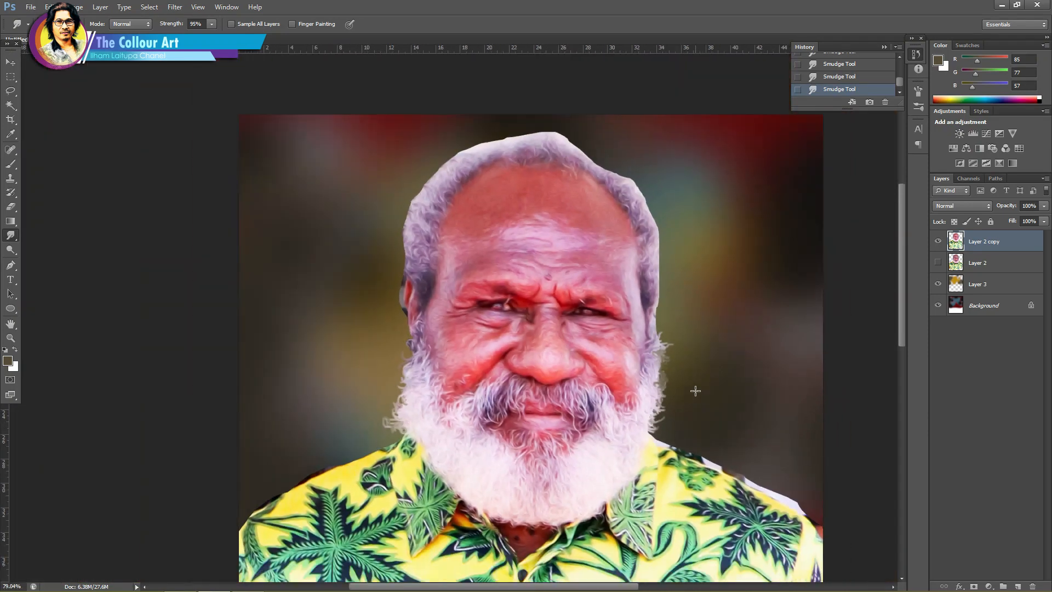
Step: Change the Smudge brush and roughen the cut edge of the hair on the left side of the head
scroll(444, 192, up, 4)
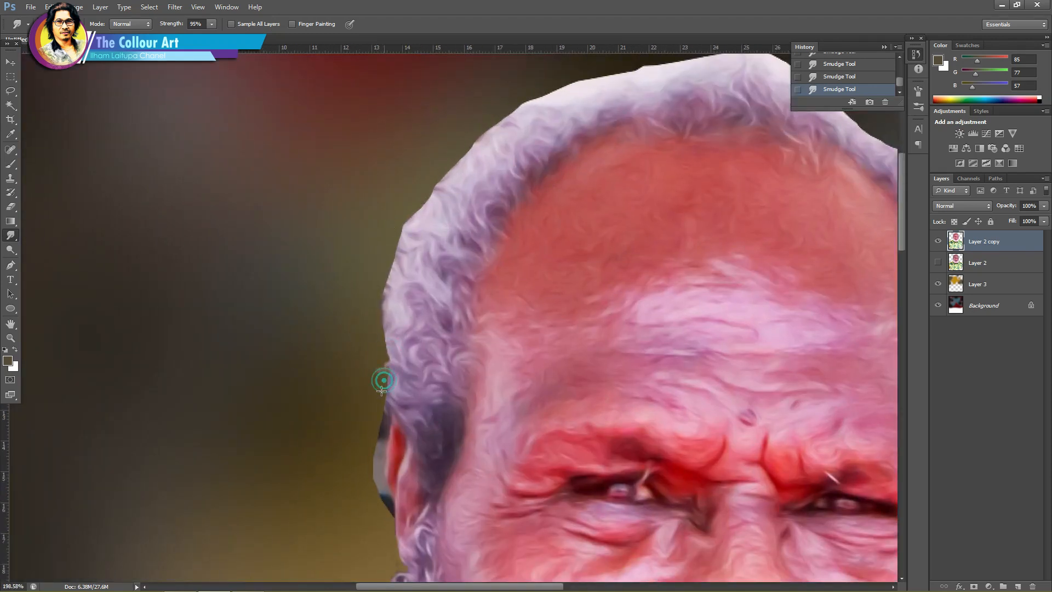
right_click(383, 327)
drag(514, 389, 516, 413)
click(449, 393)
click(391, 265)
drag(388, 263, 378, 362)
drag(410, 232, 433, 188)
Step: Readjust the Smudge brush and pull short curls from the upper left hairline
right_click(429, 188)
click(452, 214)
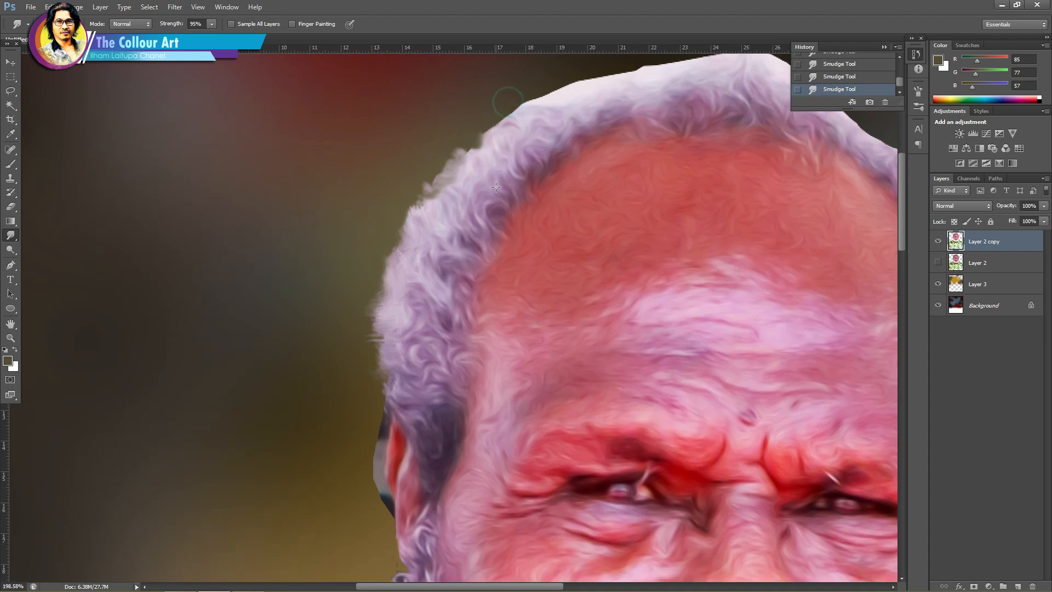
scroll(514, 212, up, 3)
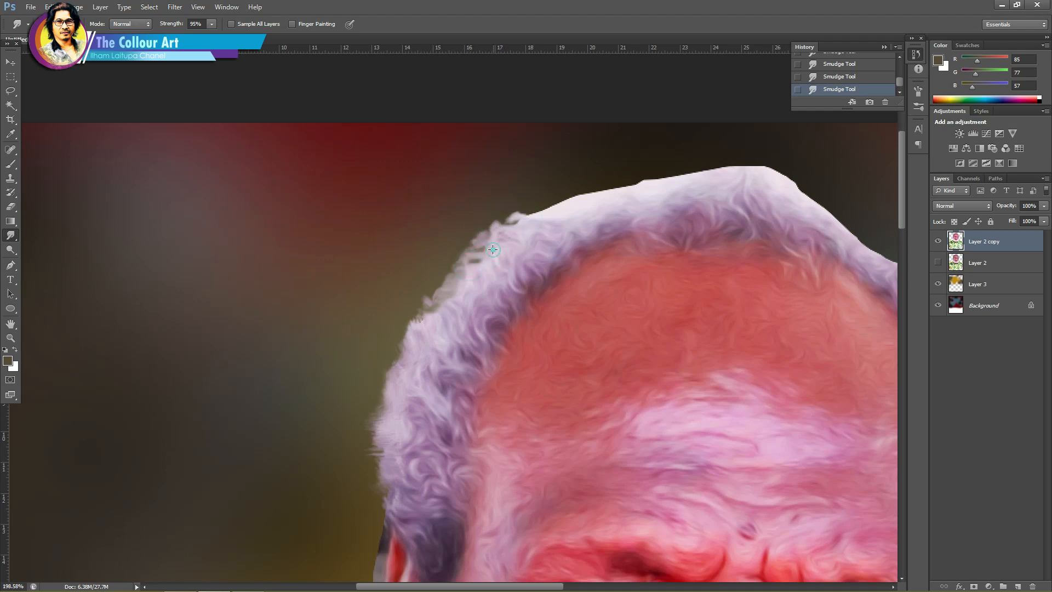
drag(467, 252, 448, 282)
Step: Smudge short curls outward along the crown and the upper right hairline to roughen the cut edge of the hair
scroll(505, 266, down, 4)
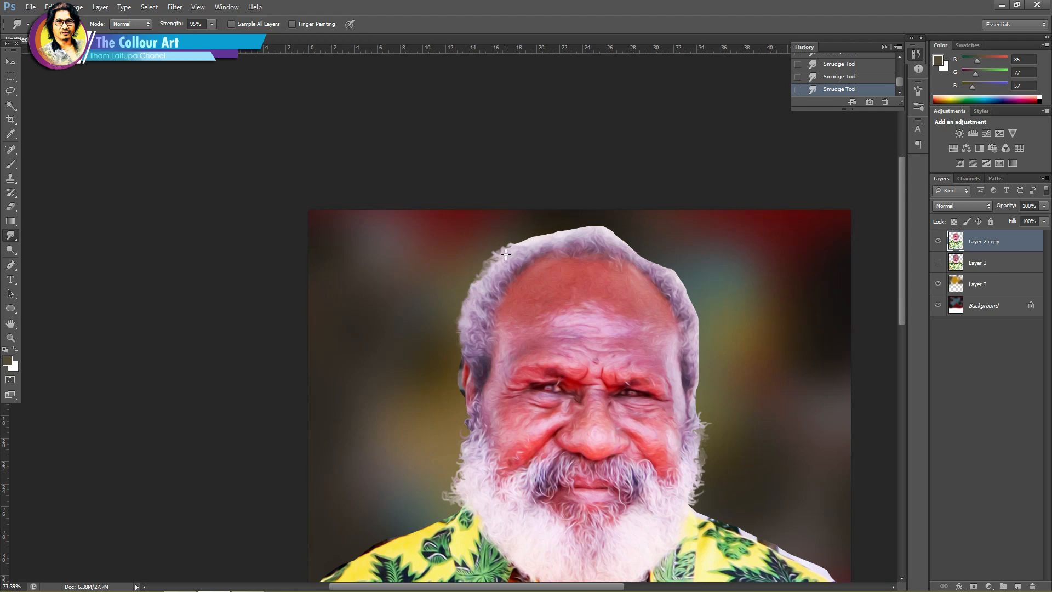
scroll(498, 238, up, 4)
mouse_move(536, 257)
mouse_down()
mouse_move(710, 218)
mouse_move(833, 285)
mouse_move(562, 284)
mouse_move(620, 292)
mouse_up()
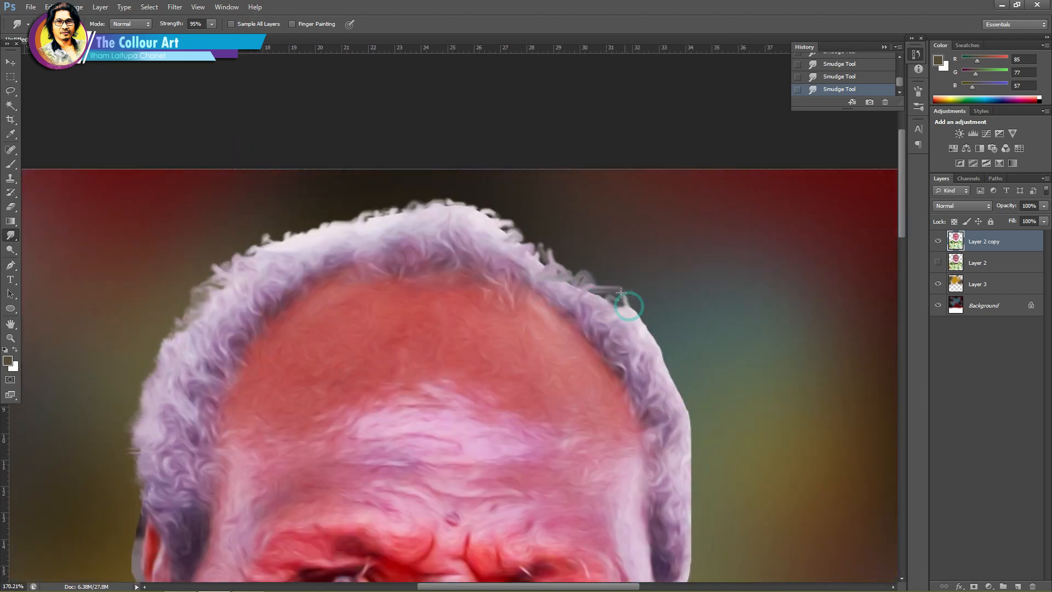
drag(640, 327, 650, 340)
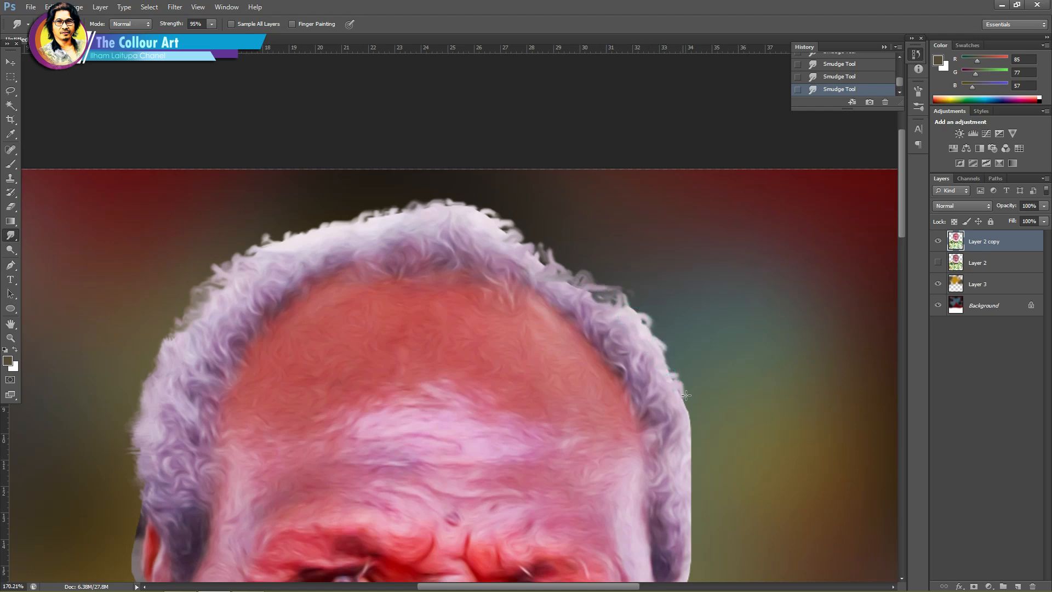
Step: Smudge the cut edge of the hair outward down the right side of the head to the sideburn
scroll(693, 416, down, 3)
drag(687, 375, 693, 379)
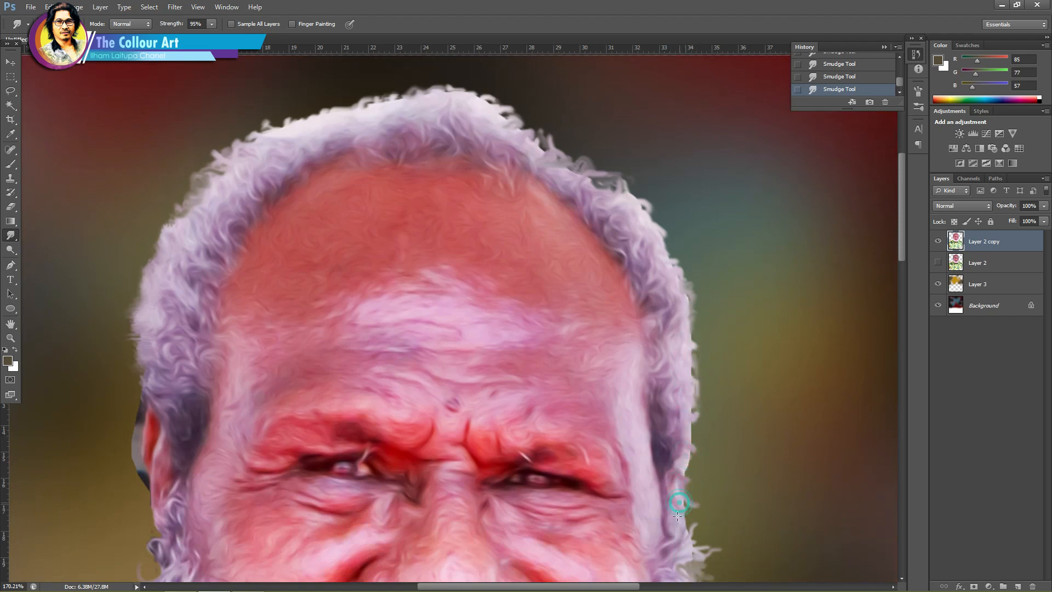
drag(684, 462, 705, 467)
Step: Erase the leftover dark and grey cut-out fringe beside the ear on the left side of the head
click(11, 207)
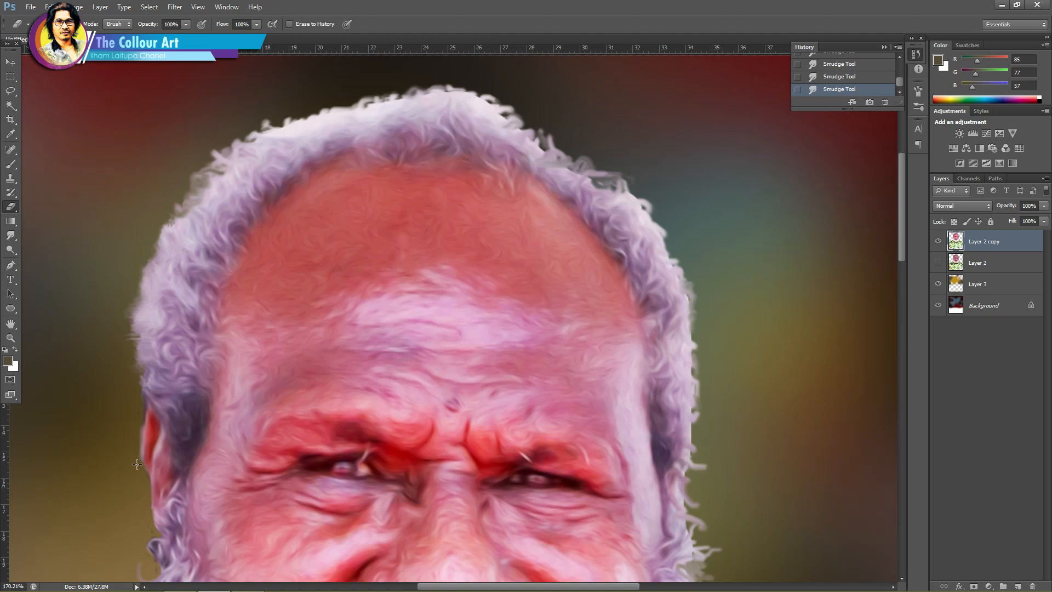
scroll(337, 311, down, 8)
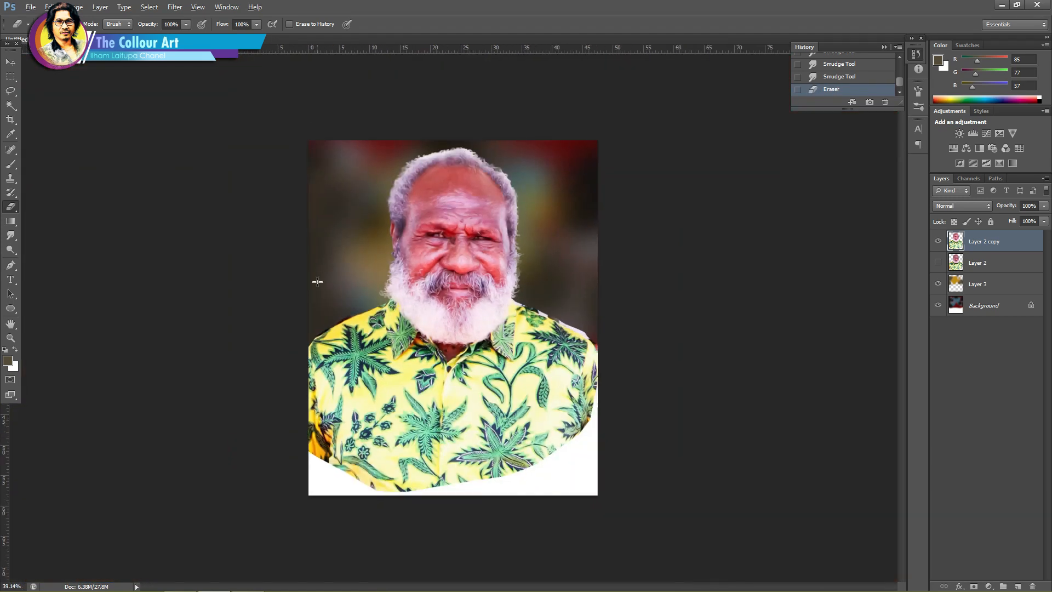
scroll(340, 272, up, 9)
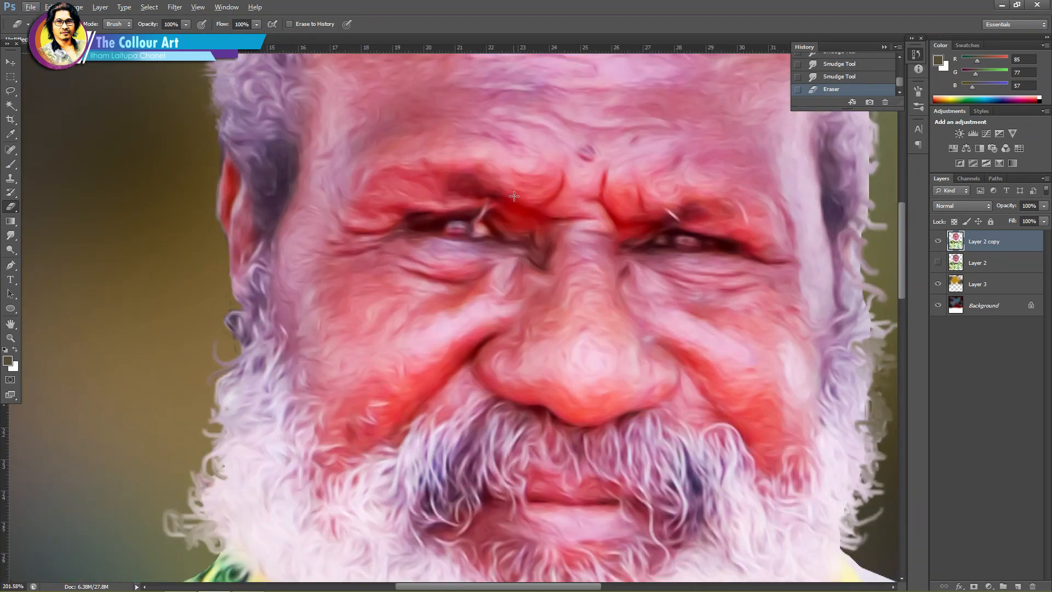
Step: Adjust the Burn tool's brush and darken the inner brows, the eye corners and the shadows beside the nose bridge
drag(10, 248, 46, 253)
click(519, 211)
key(ctrl+z)
right_click(550, 226)
click(587, 256)
click(540, 218)
drag(504, 203, 540, 253)
drag(672, 219, 646, 233)
drag(748, 226, 728, 220)
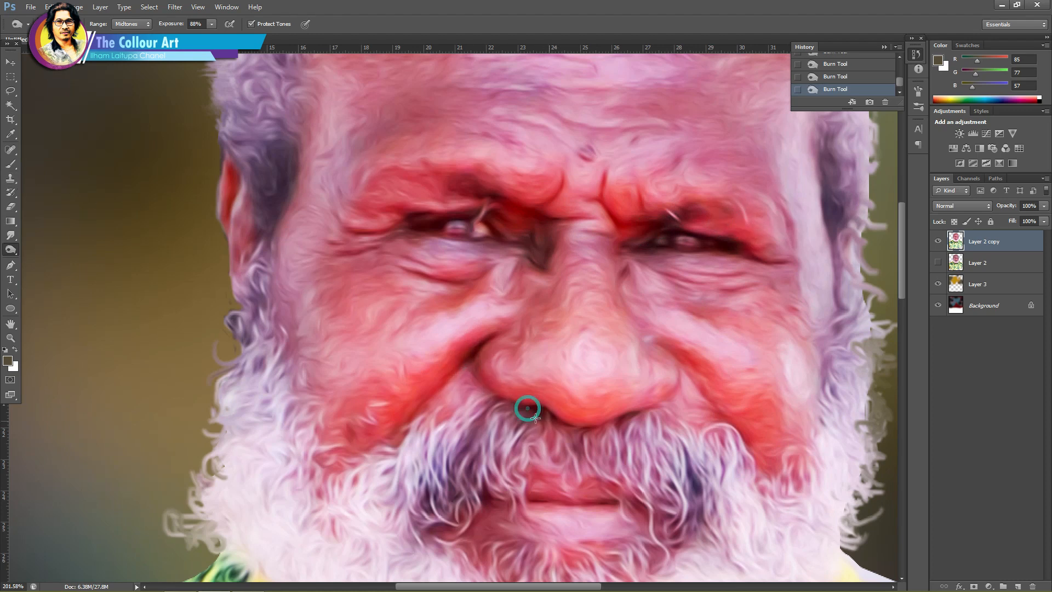
scroll(654, 355, down, 6)
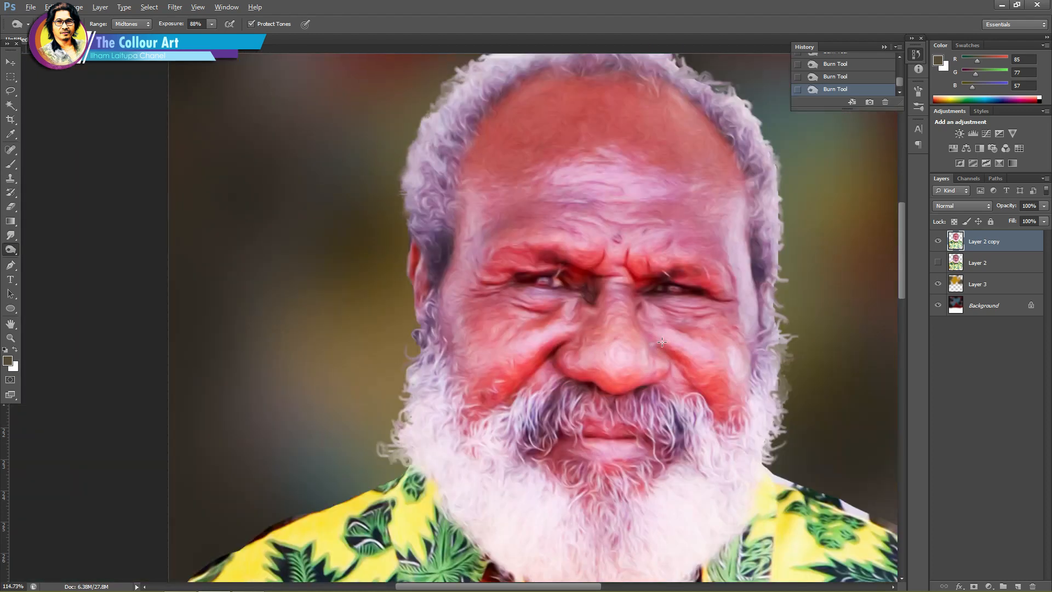
scroll(596, 420, up, 3)
scroll(332, 197, down, 6)
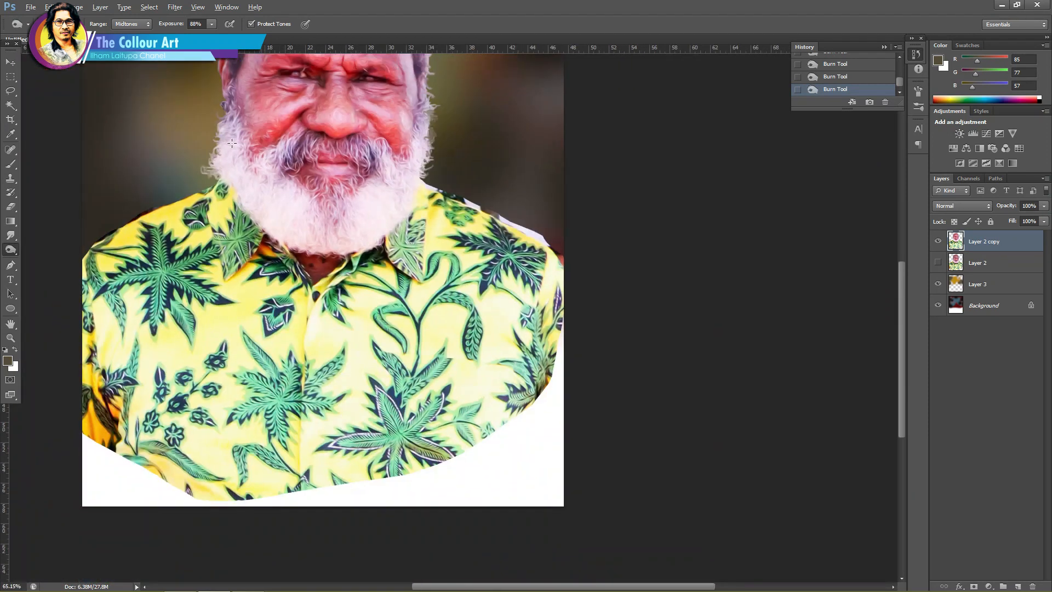
scroll(188, 86, up, 5)
scroll(299, 187, up, 4)
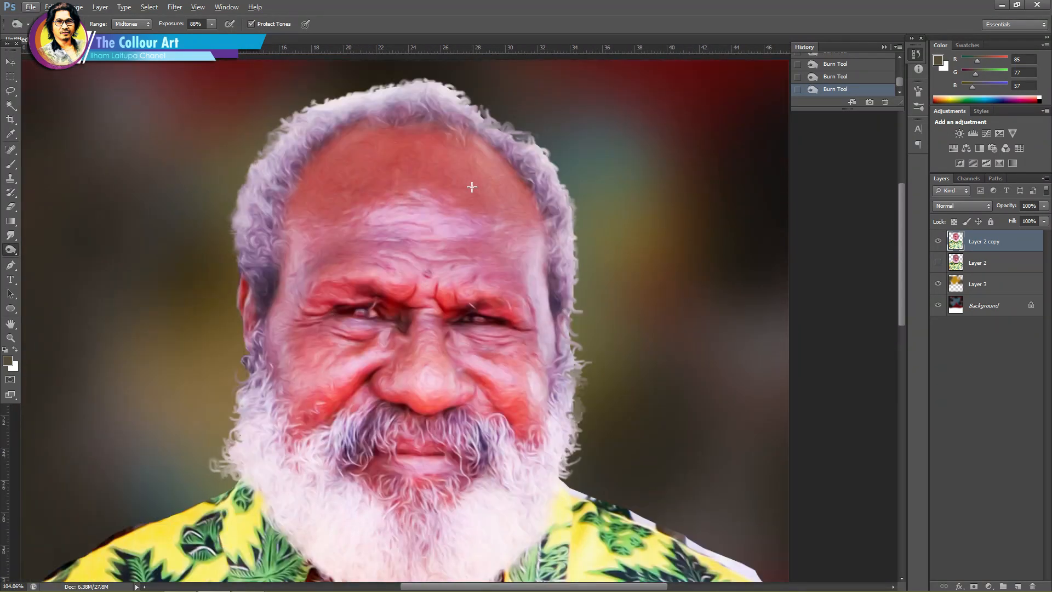
Step: Save the document as a TIFF with its layers, no image compression, IBM PC byte order and RLE layer compression
click(33, 7)
click(60, 113)
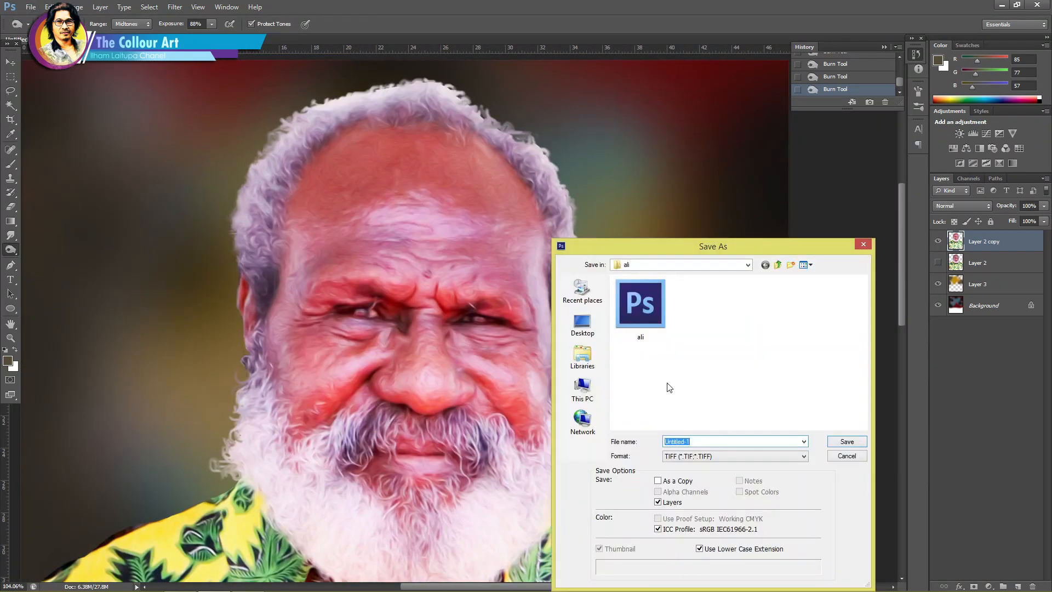
text(J)
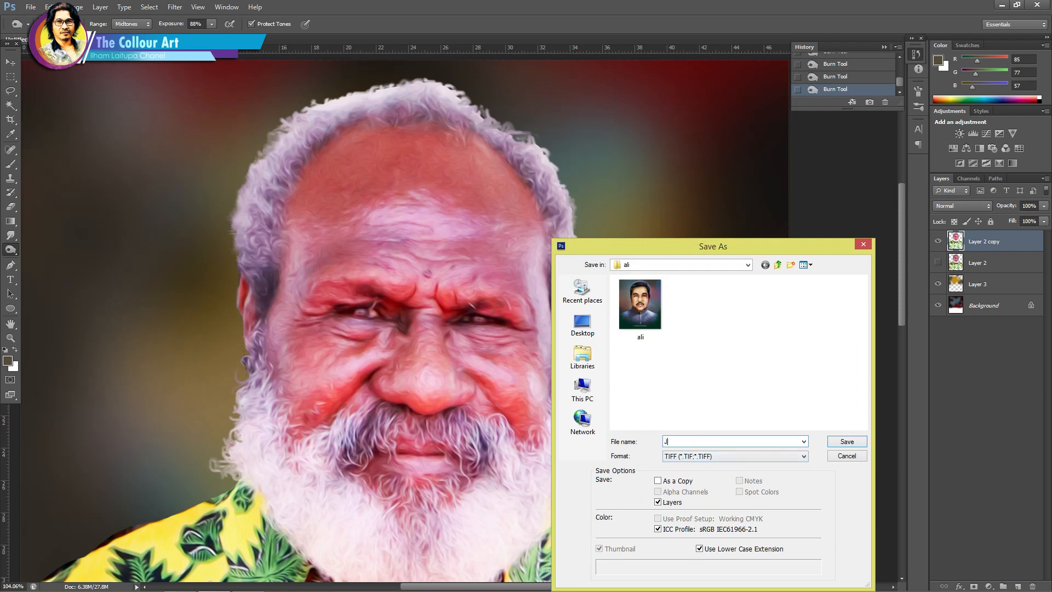
click(847, 442)
click(597, 128)
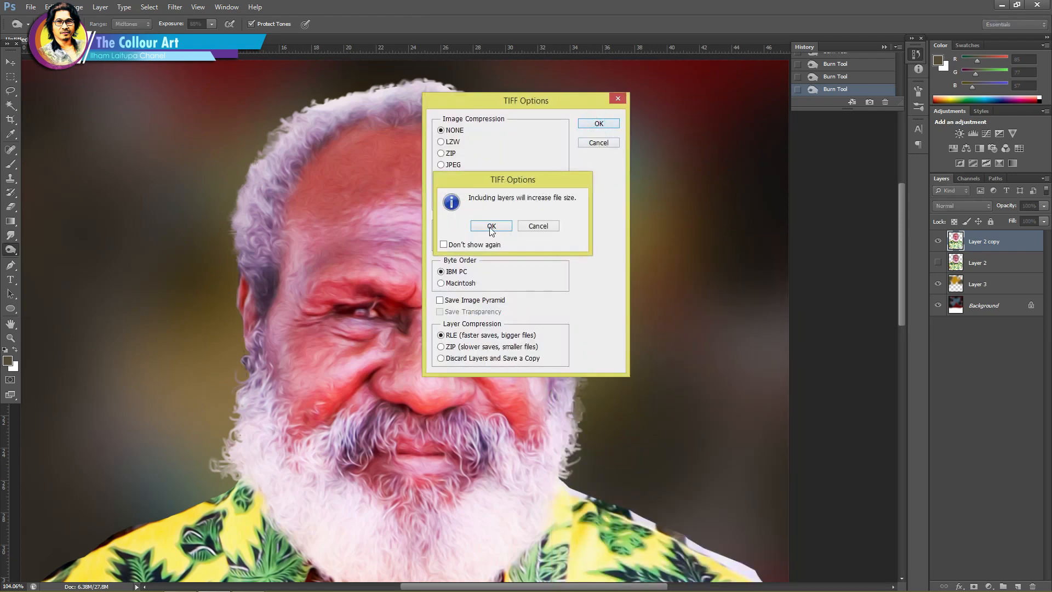
click(489, 229)
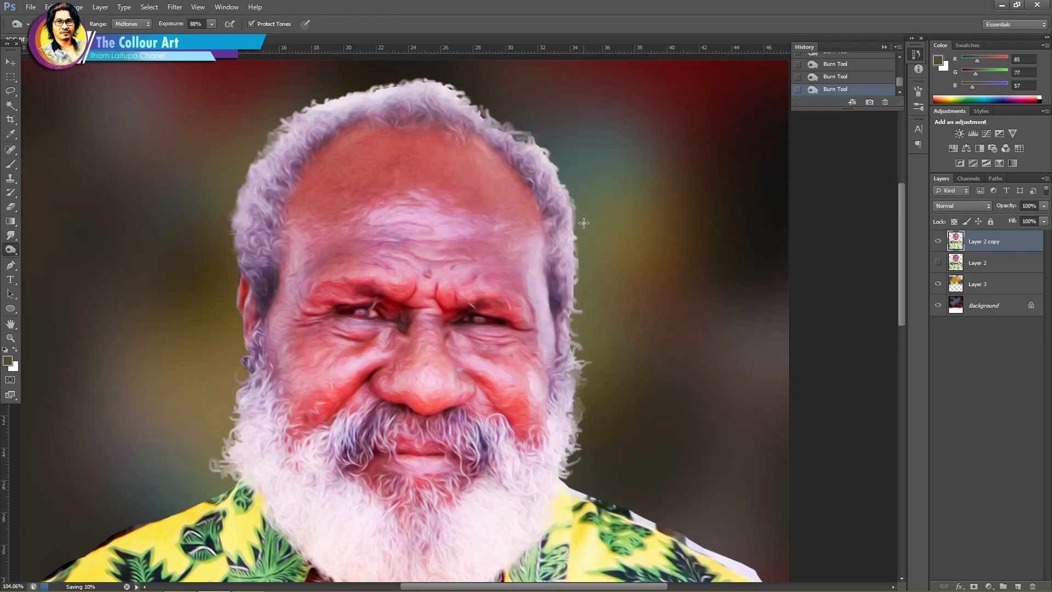
Step: Duplicate the Layer 2 copy portrait layer, keeping the suggested name
right_click(989, 236)
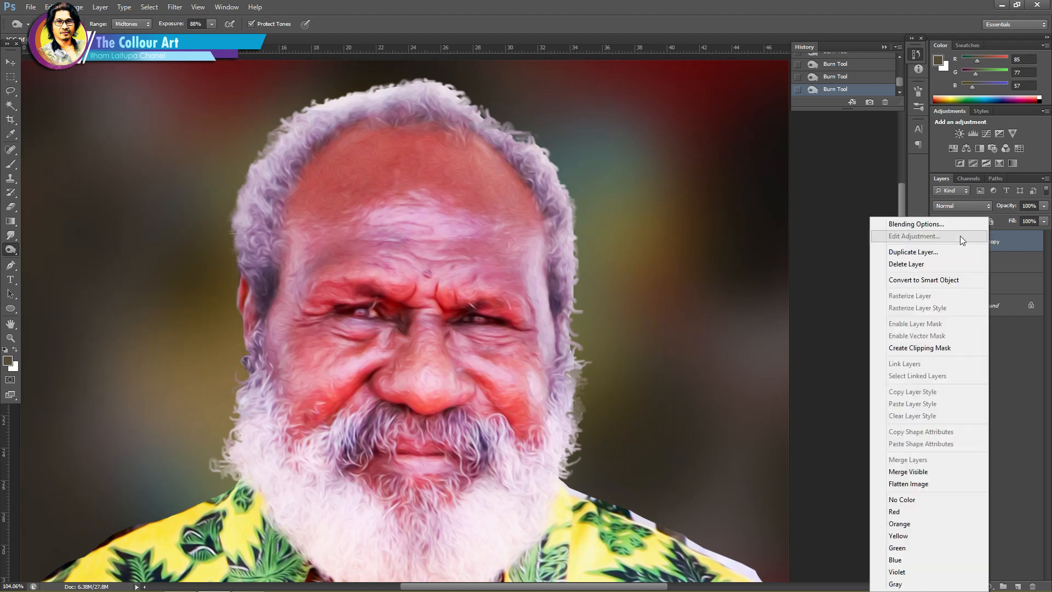
click(953, 251)
click(618, 186)
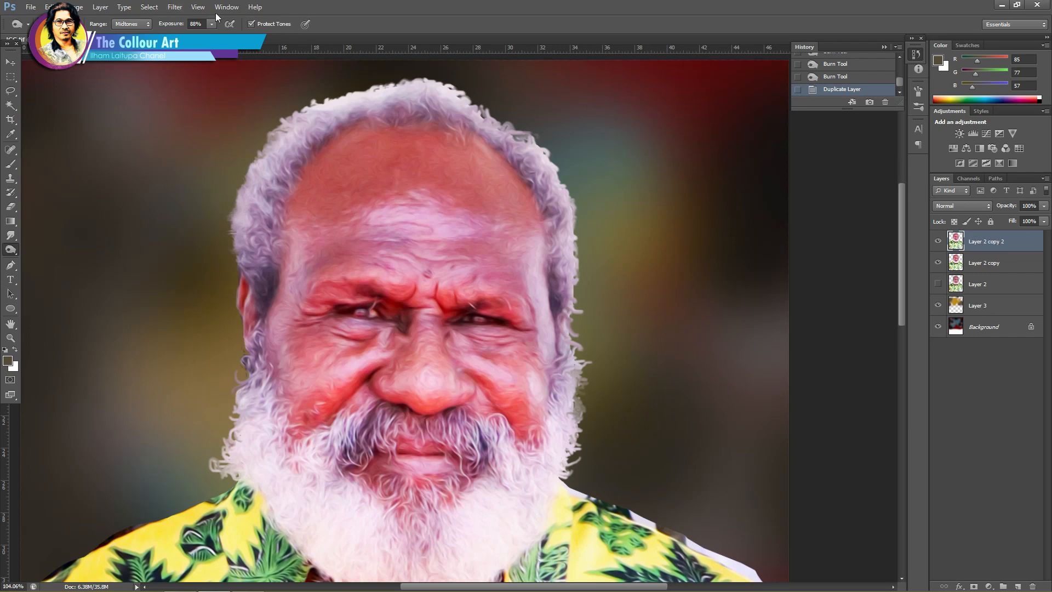
Step: Apply the Diffuse Glow filter to the duplicated portrait layer with graininess 1, glow amount 4 and clear amount 19
click(175, 6)
click(175, 6)
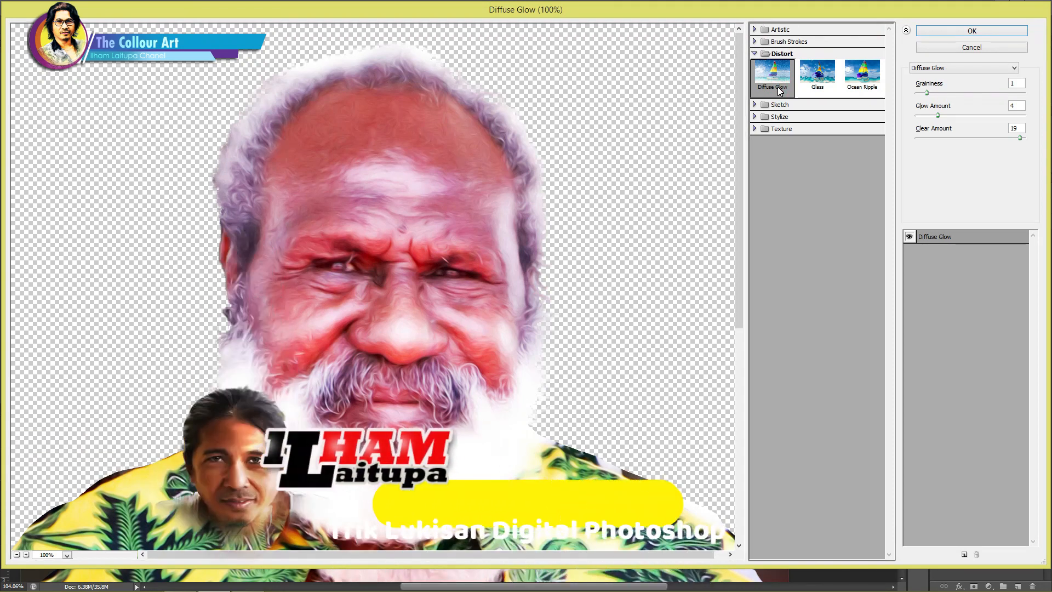
click(777, 101)
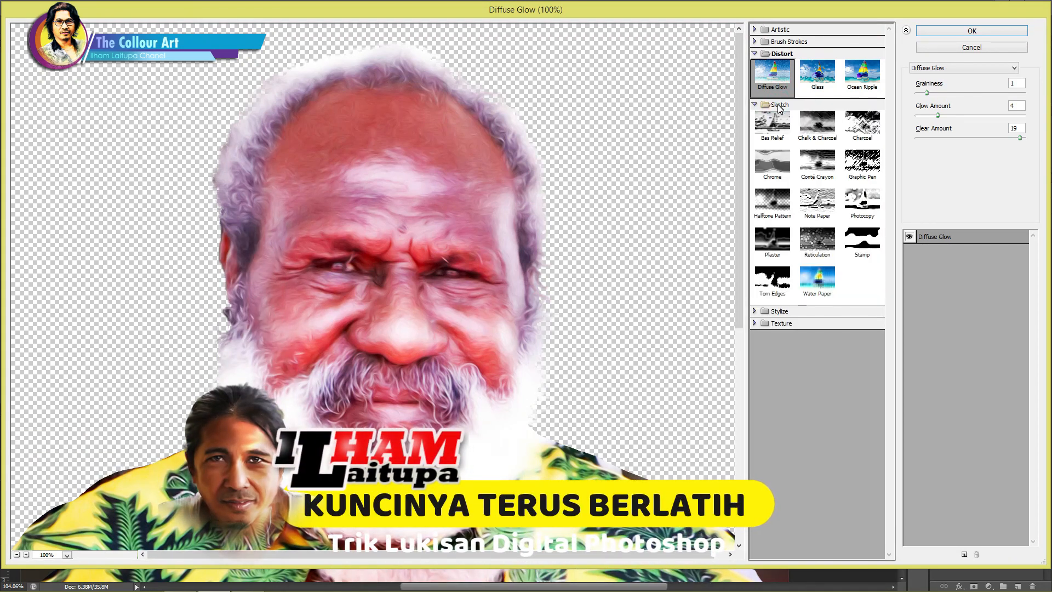
click(778, 101)
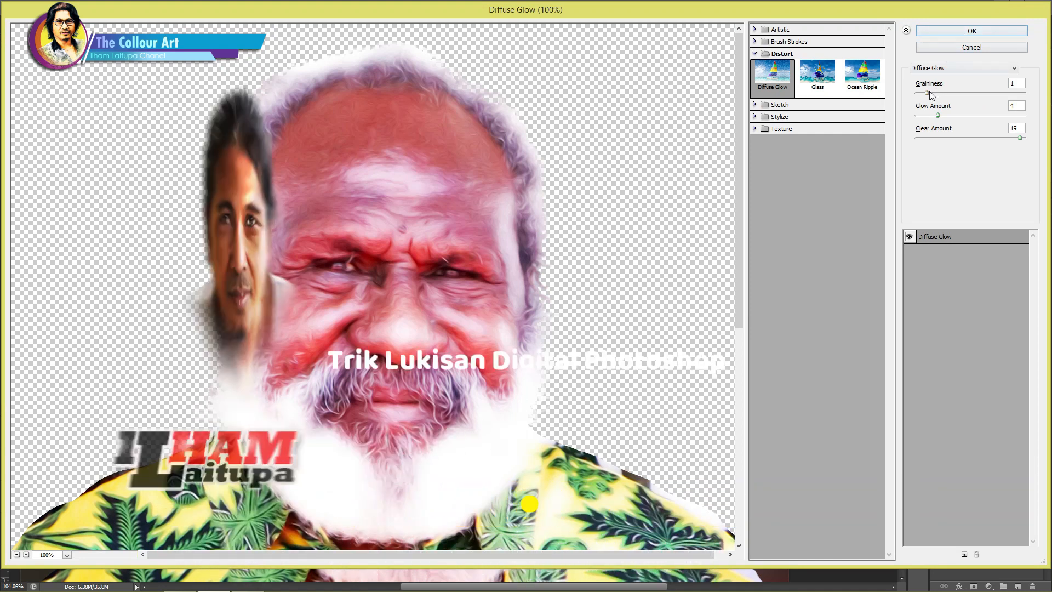
click(939, 581)
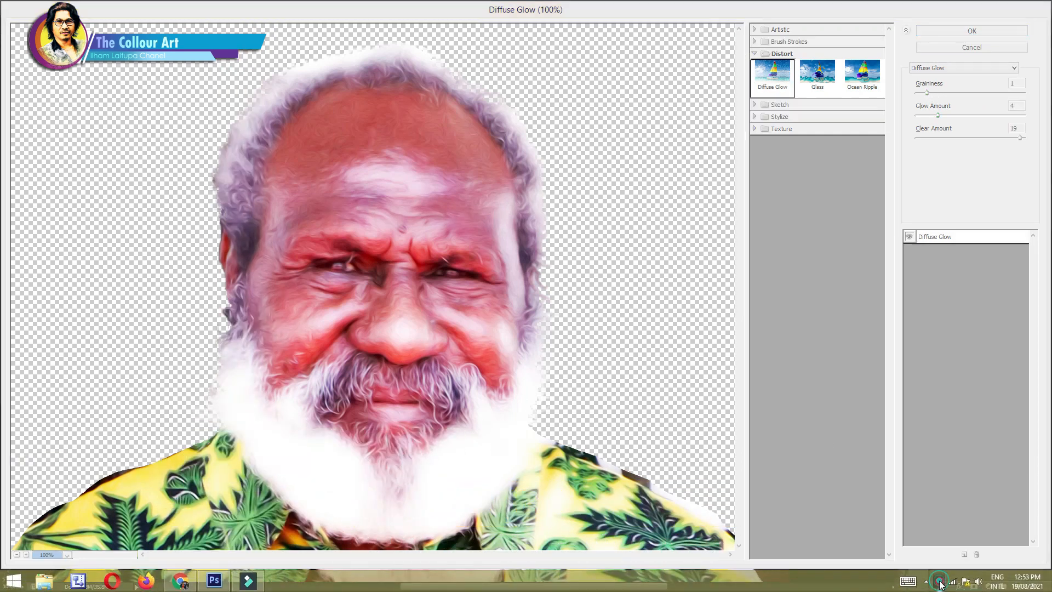
click(903, 558)
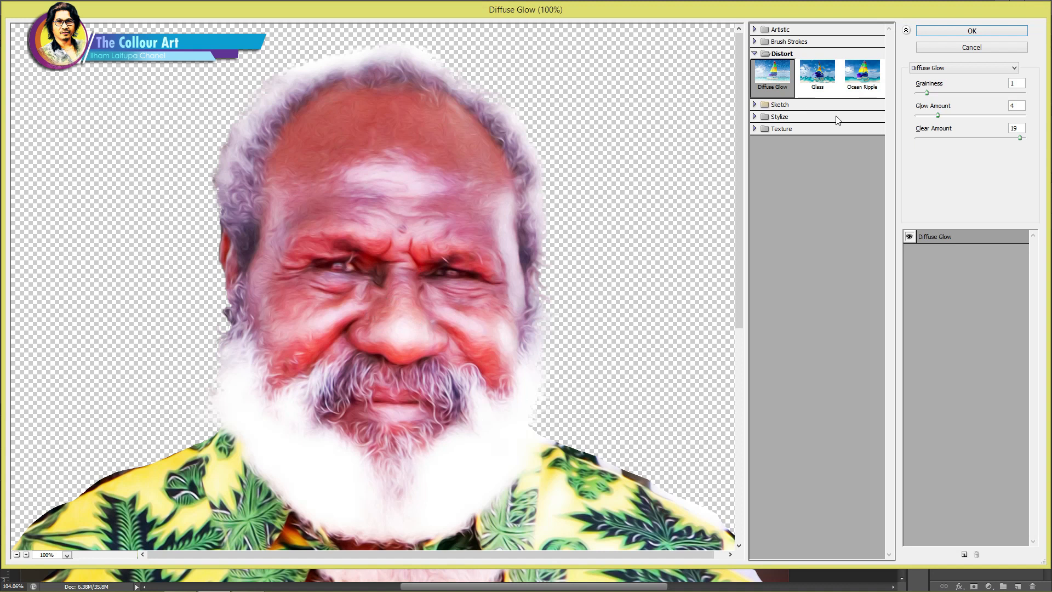
click(968, 30)
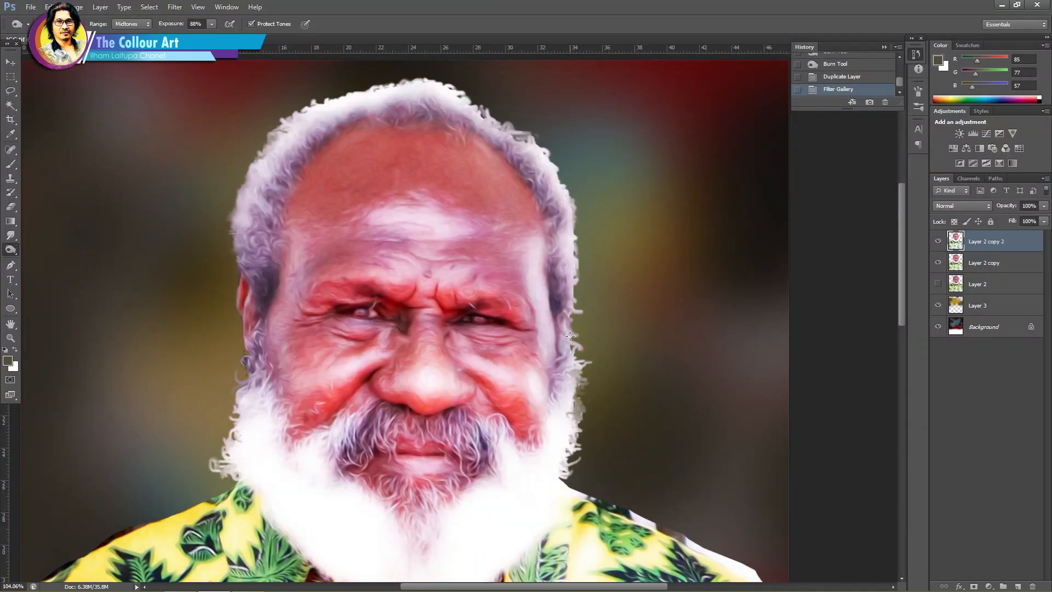
scroll(569, 336, down, 10)
scroll(461, 243, up, 15)
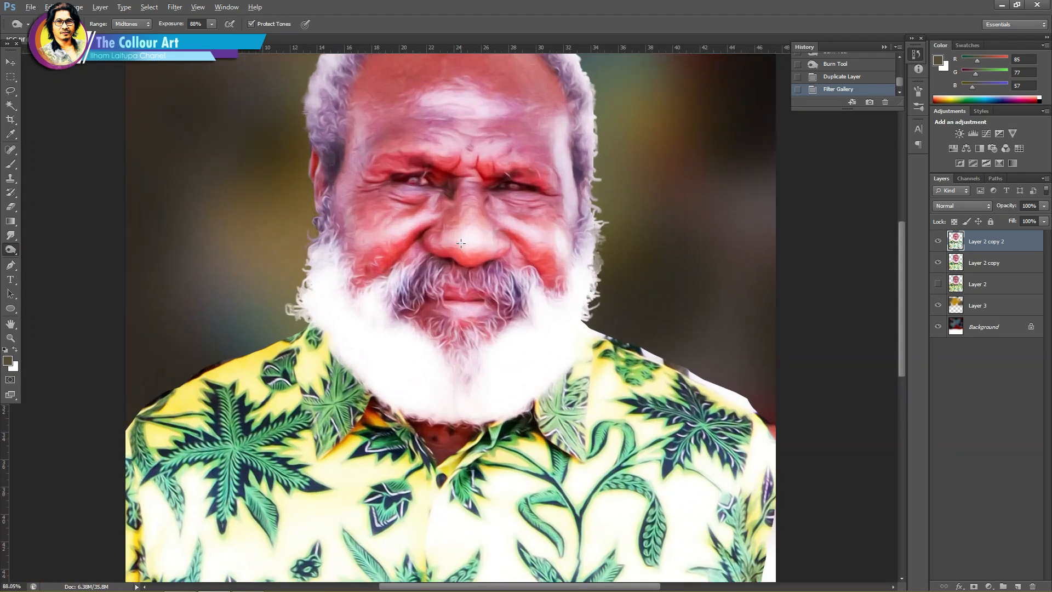
scroll(460, 243, down, 6)
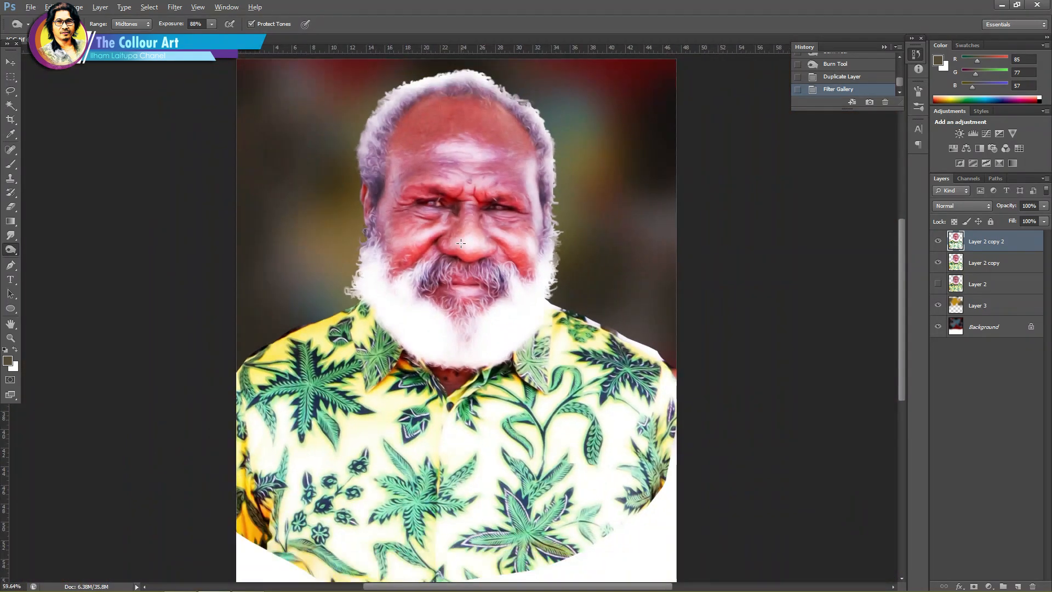
scroll(460, 243, up, 3)
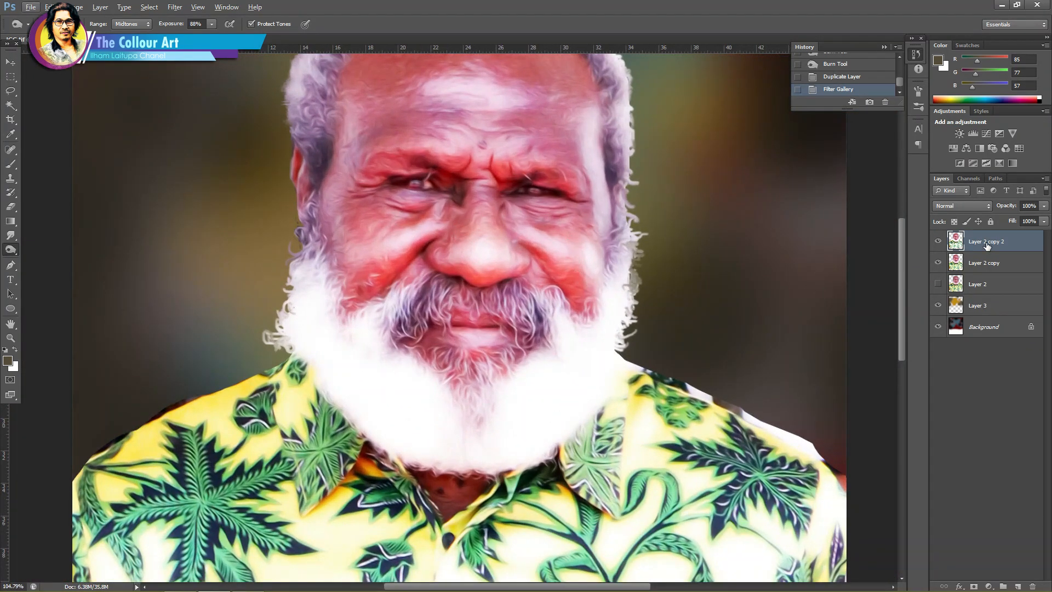
right_click(937, 585)
click(953, 576)
scroll(714, 277, up, 3)
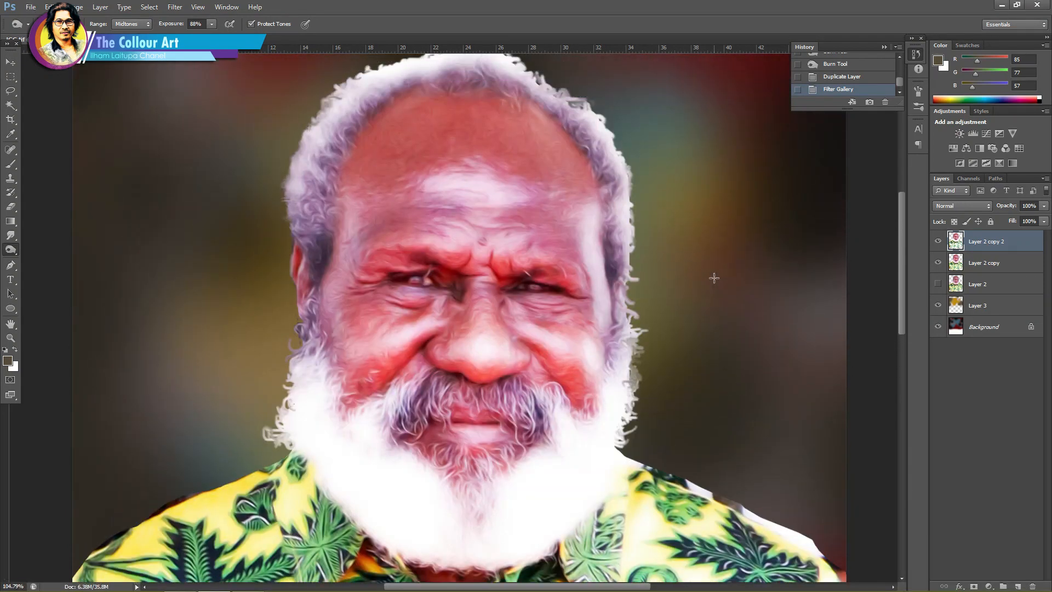
Step: Apply the Smart Sharpen filter to the glowing portrait layer with its current settings
click(175, 6)
mouse_move(191, 169)
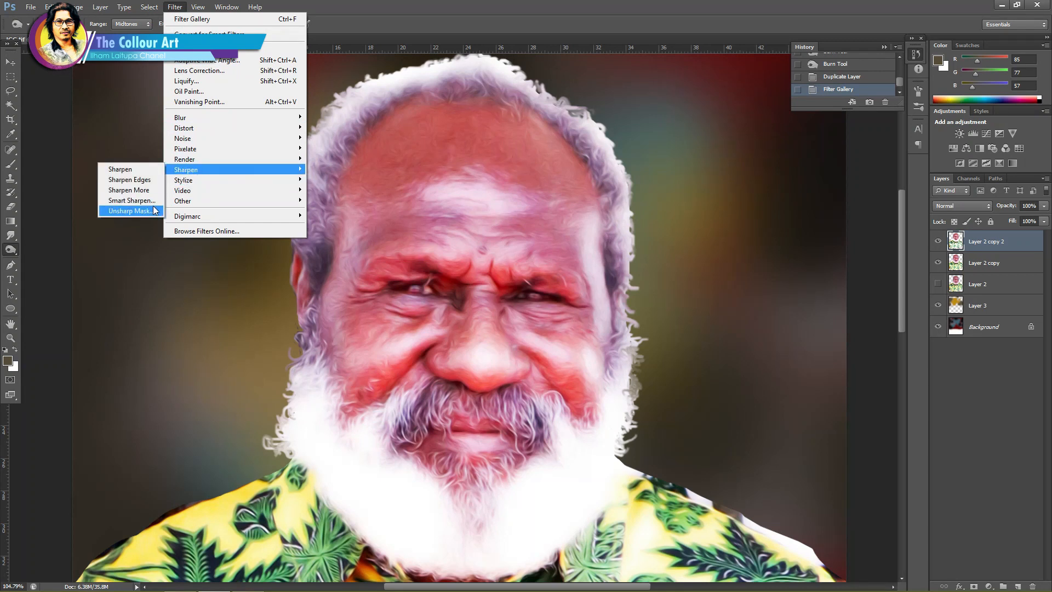
click(132, 200)
click(900, 177)
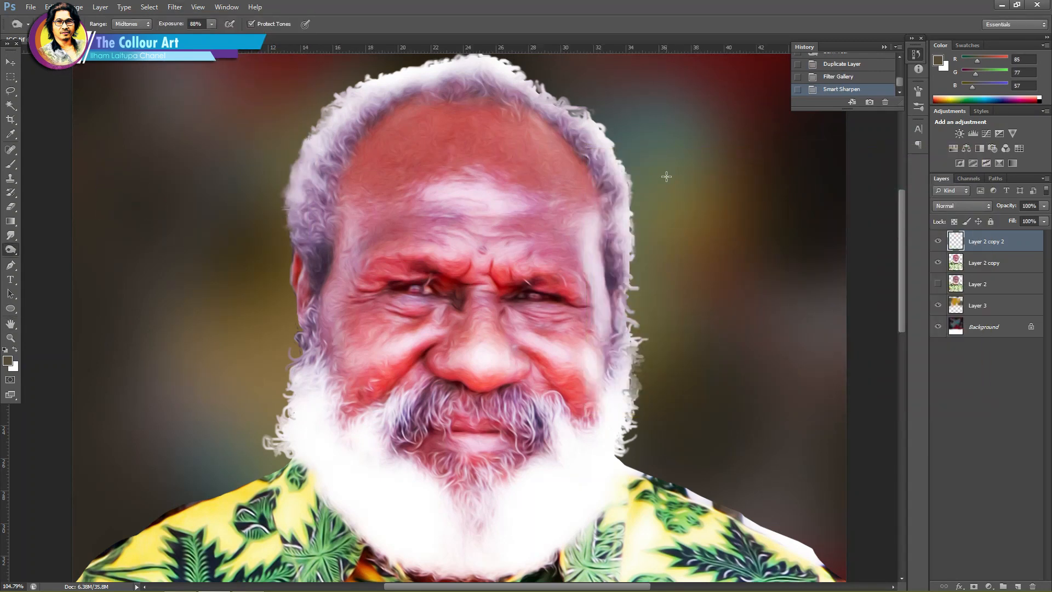
Step: Apply an Unsharp Mask to the portrait layer with amount 4%, radius 4.5 pixels and threshold 0
click(175, 6)
mouse_move(198, 171)
click(130, 201)
click(132, 211)
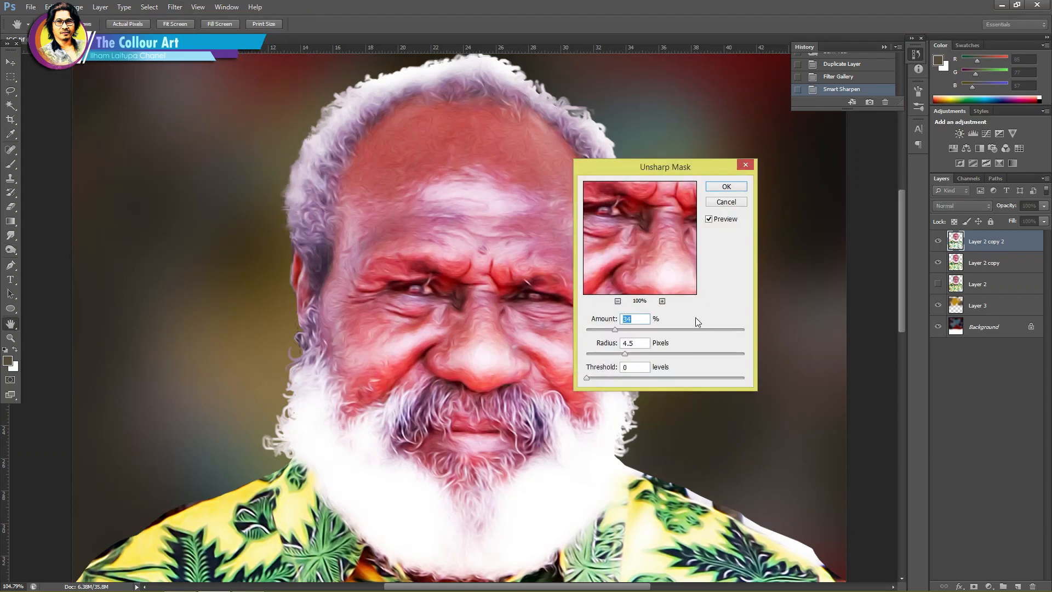
click(926, 580)
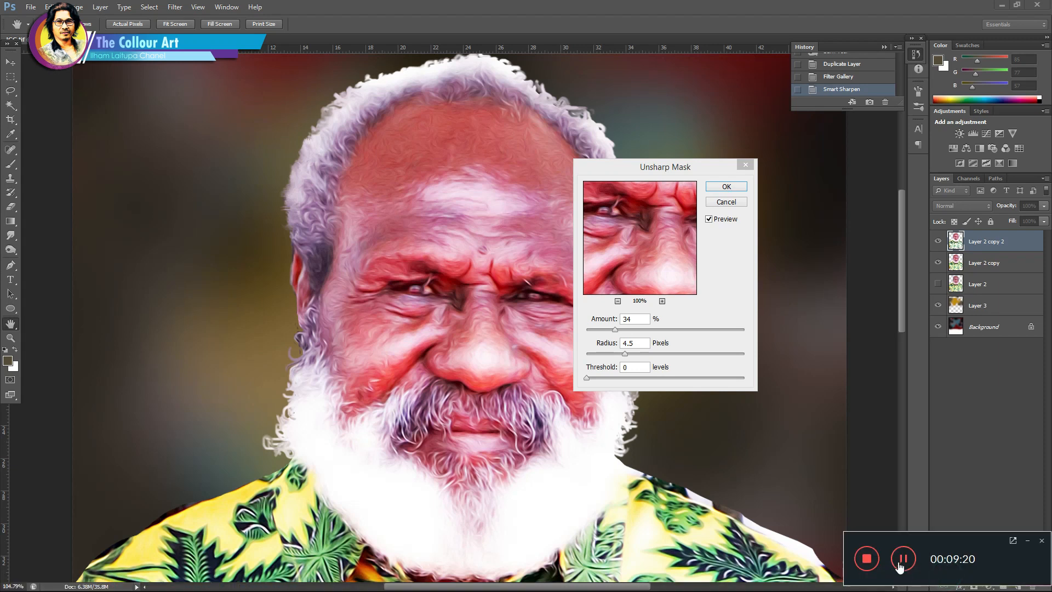
click(899, 567)
drag(636, 319, 620, 321)
text(4)
click(724, 187)
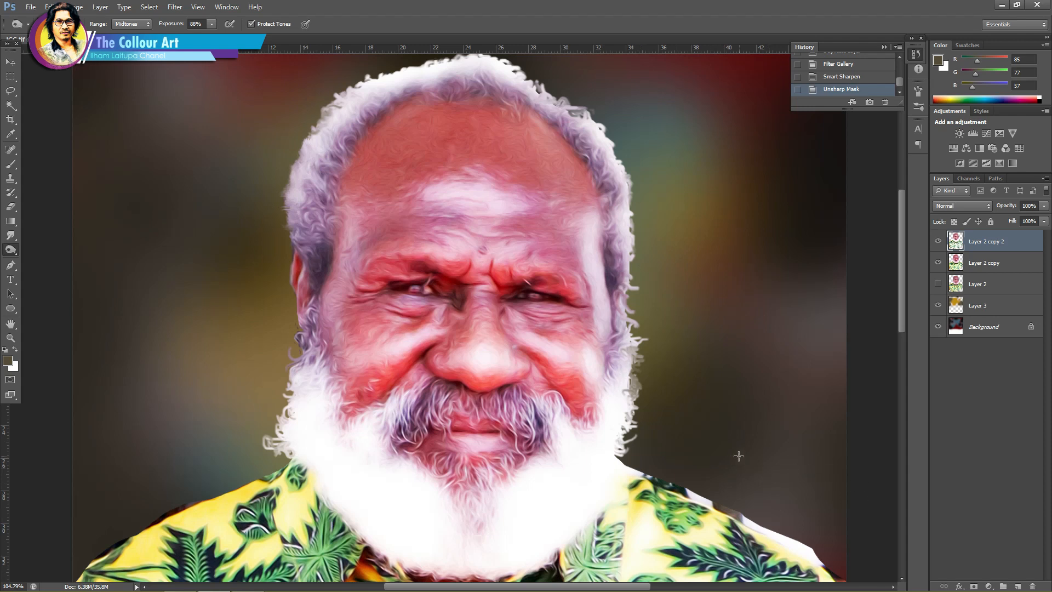
Step: Duplicate the sharpened Layer 2 copy 2 and rename the duplicate HIGH PAS
right_click(979, 242)
click(925, 257)
click(617, 181)
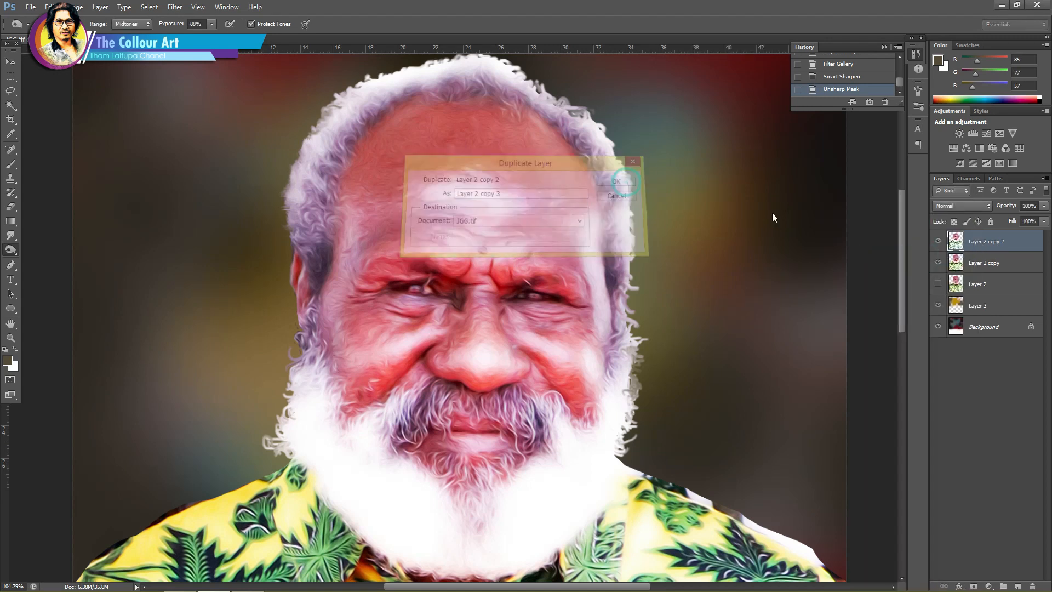
double_click(989, 242)
text(H)
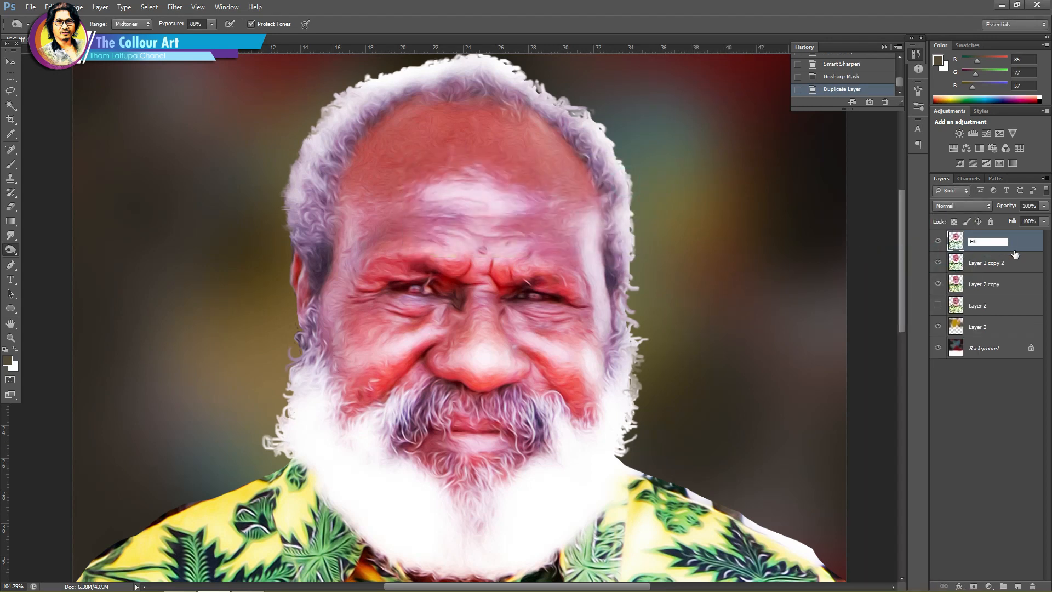
text(IGH PAS)
key(Return)
Step: Set the HIGH PAS layer's blend mode to Overlay and apply the High Pass filter with a radius of 1.5 pixels
click(980, 206)
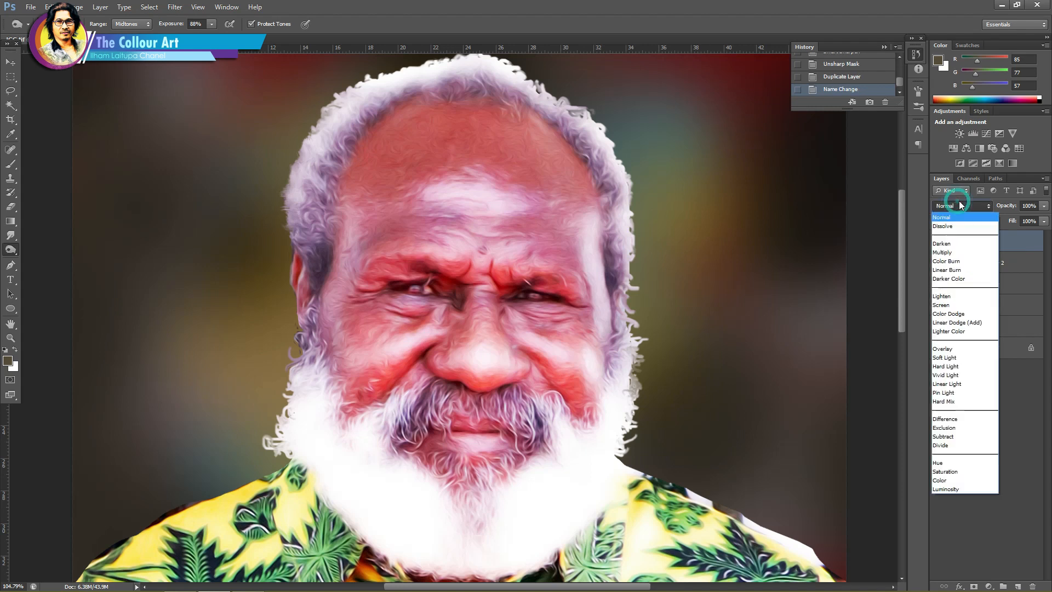
click(960, 349)
click(175, 7)
mouse_move(202, 157)
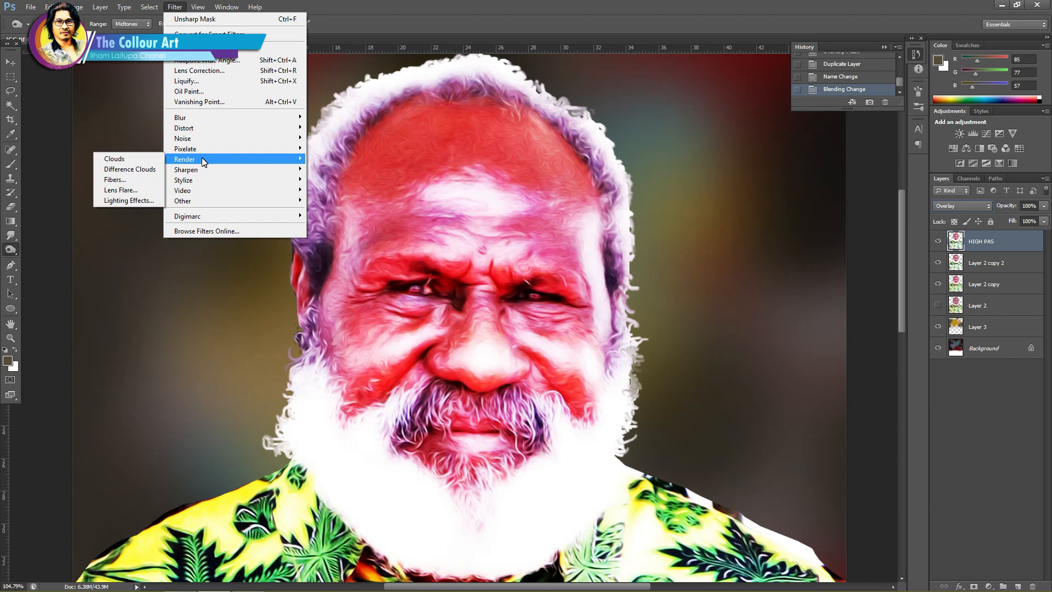
mouse_move(189, 200)
click(123, 211)
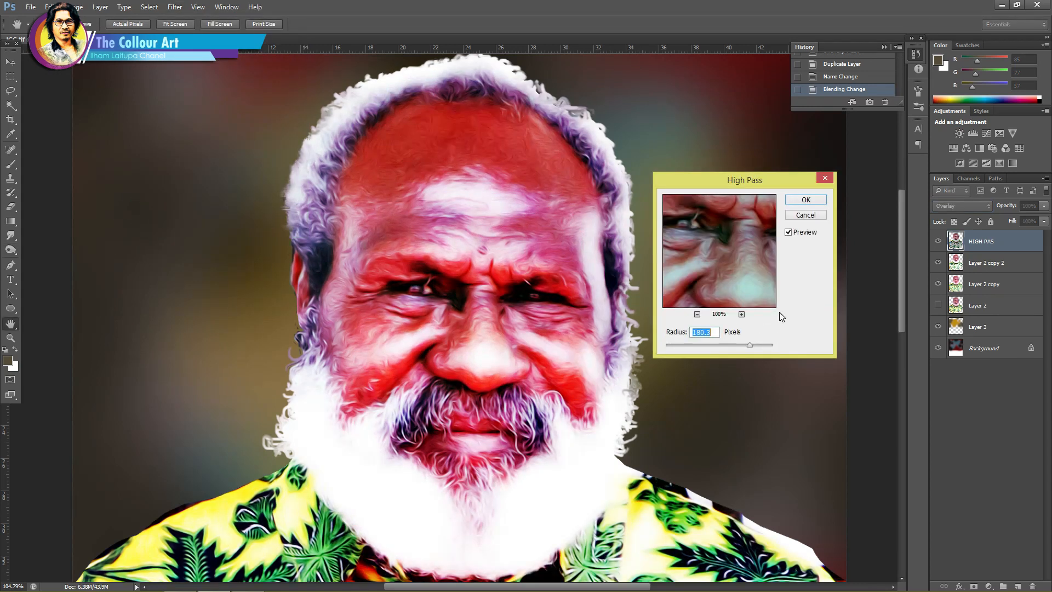
drag(749, 345, 674, 350)
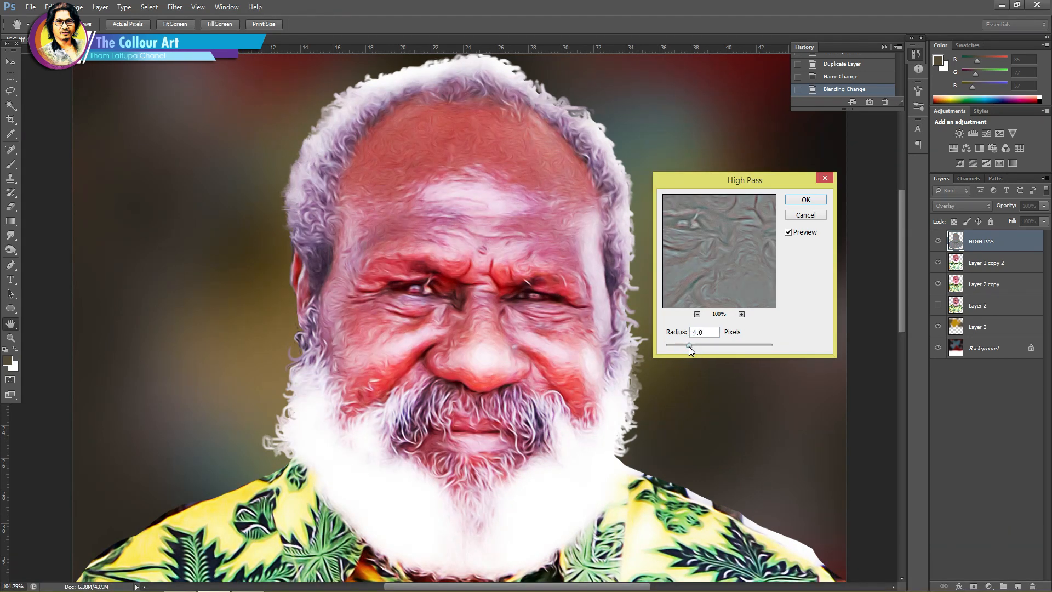
mouse_move(689, 347)
mouse_down()
mouse_move(713, 347)
mouse_move(674, 346)
mouse_up()
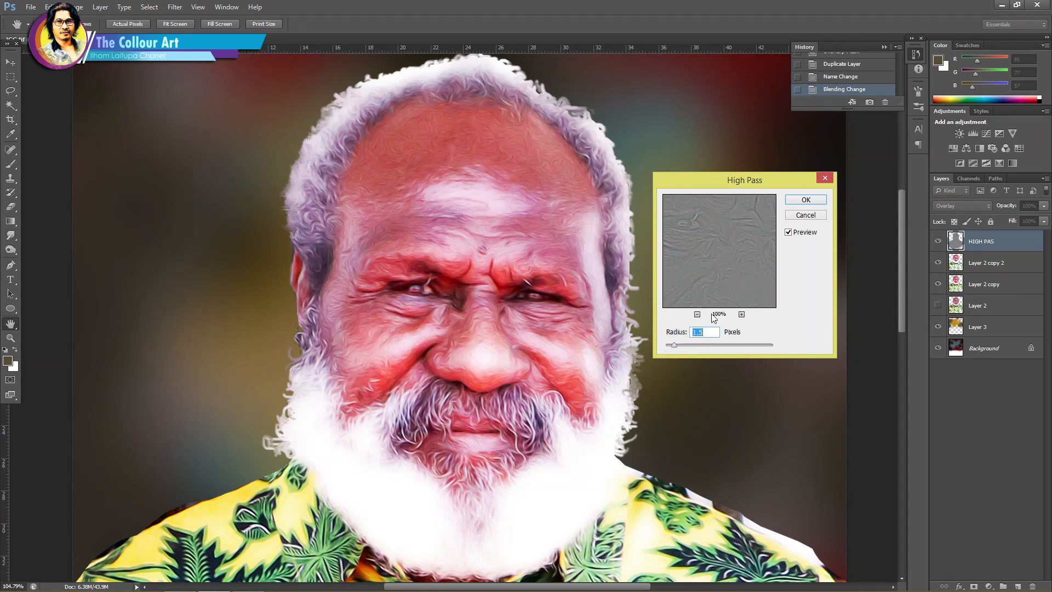
click(805, 200)
key(o)
Step: Duplicate Layer 2 copy 2 below the HIGH PAS layer, keeping the default name Layer 2 copy 3
click(956, 262)
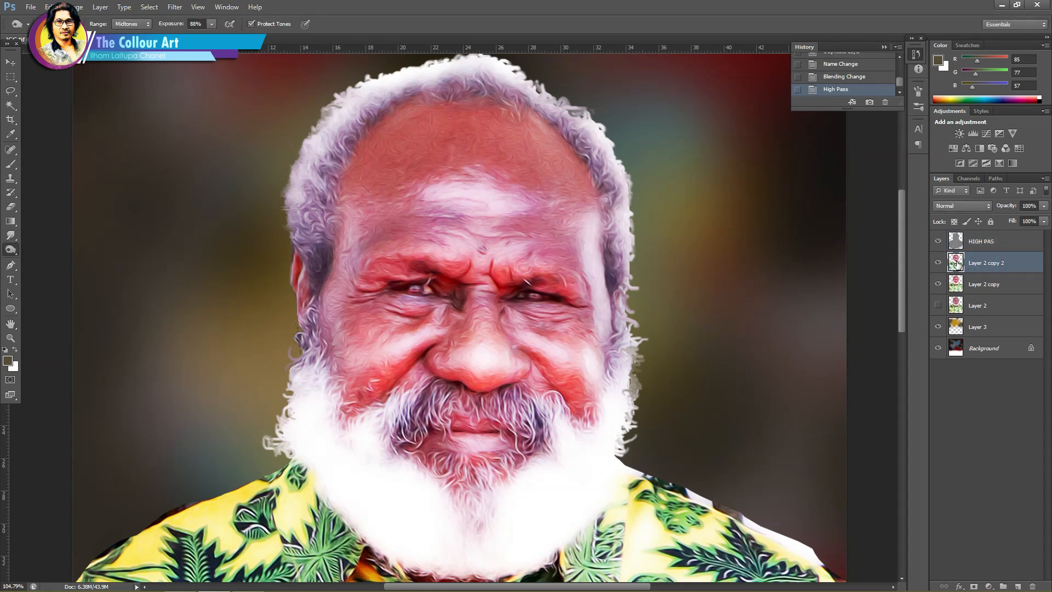
right_click(956, 265)
right_click(1014, 256)
click(912, 253)
click(627, 183)
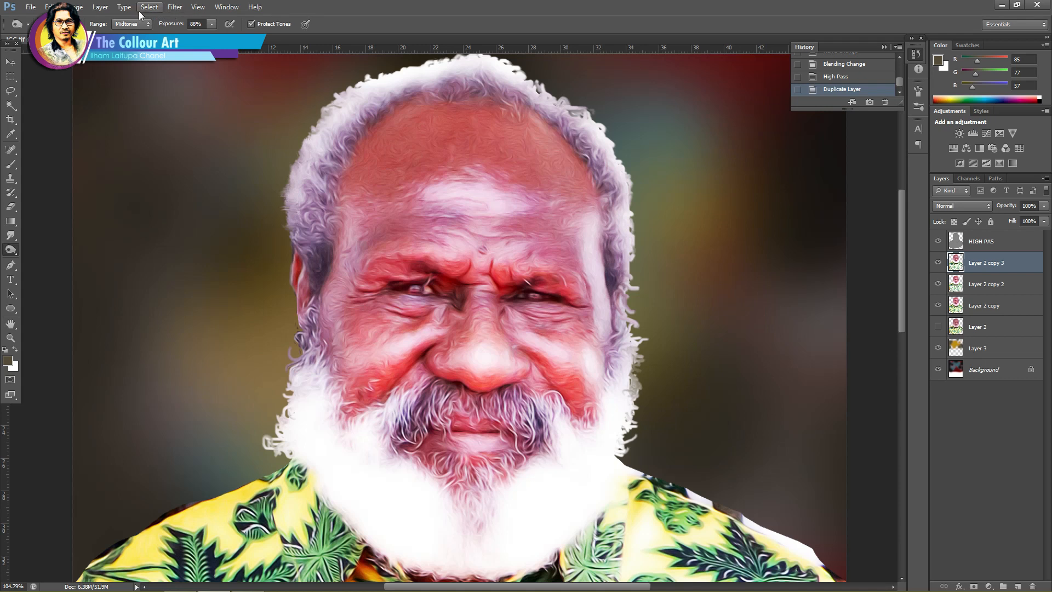
Step: Desaturate the duplicated portrait layer and invert its tones
click(77, 10)
mouse_move(110, 34)
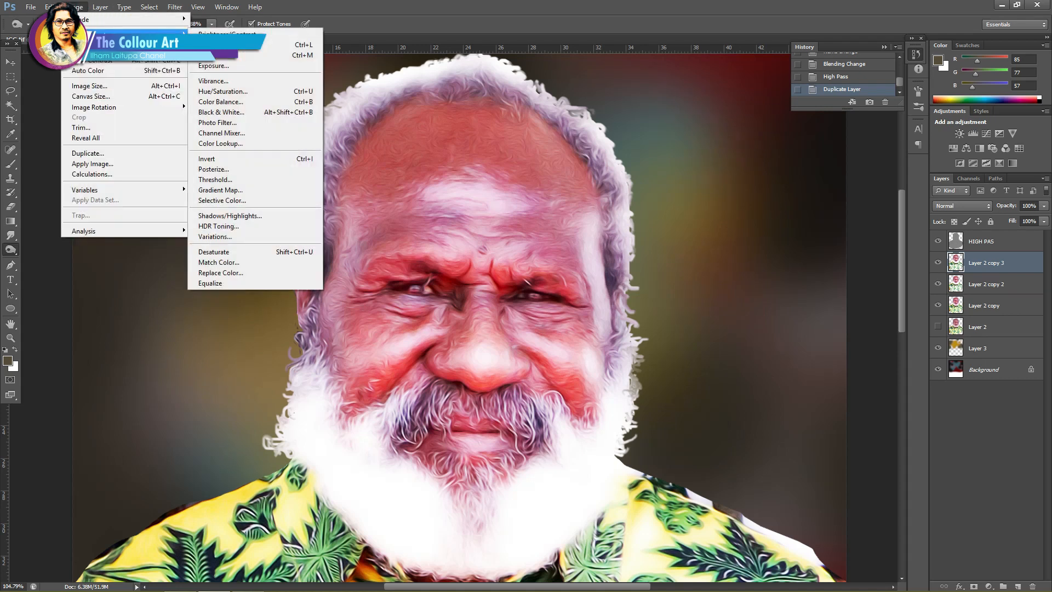
click(235, 236)
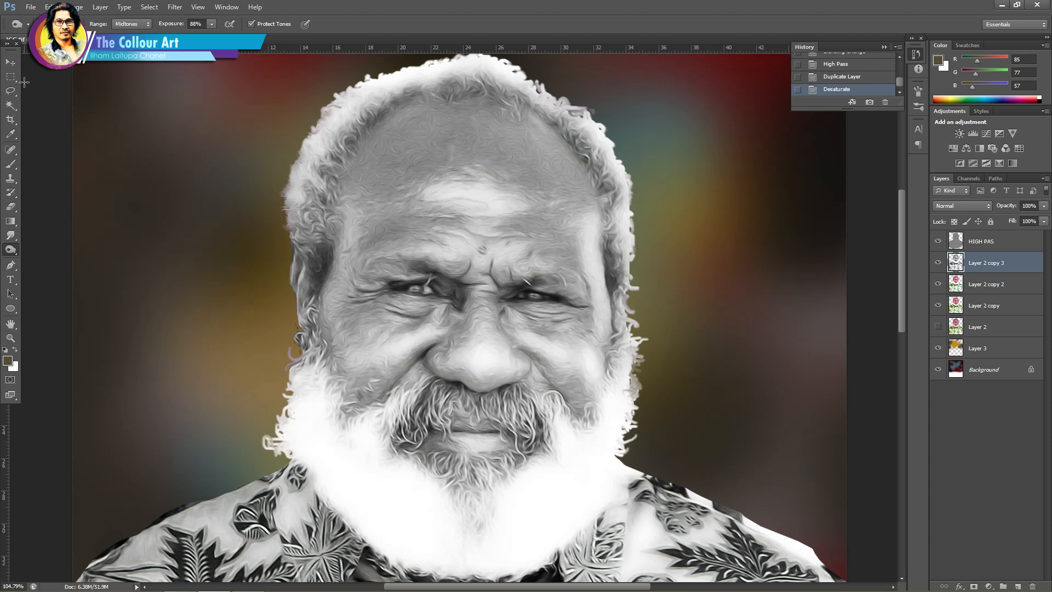
click(78, 7)
mouse_move(109, 34)
click(321, 160)
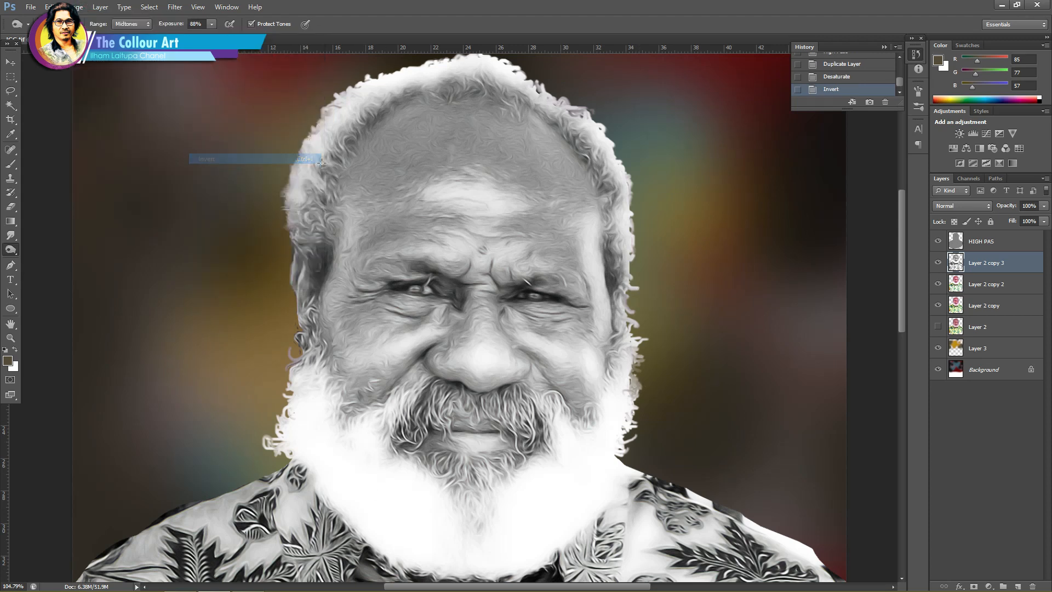
Step: Apply a Gaussian Blur with a radius of 3.2 pixels to the inverted portrait layer
click(174, 6)
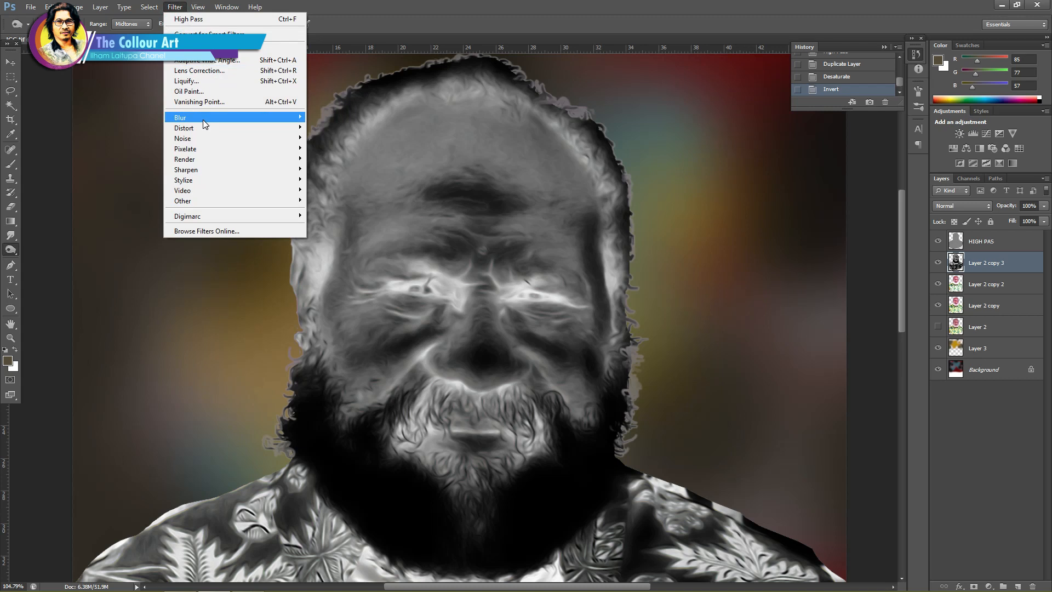
mouse_move(202, 118)
click(130, 195)
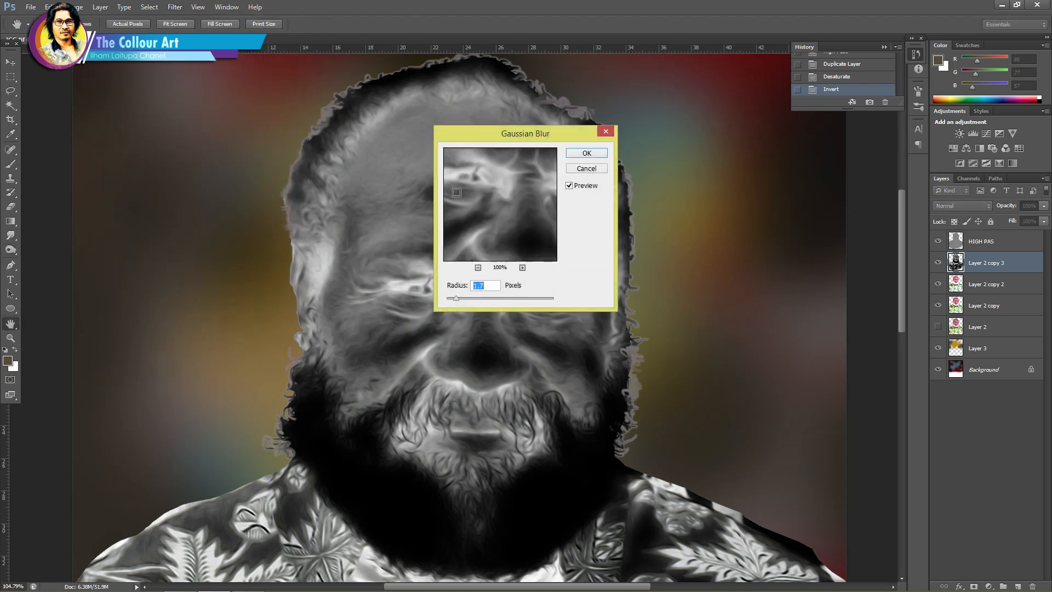
drag(458, 298, 465, 298)
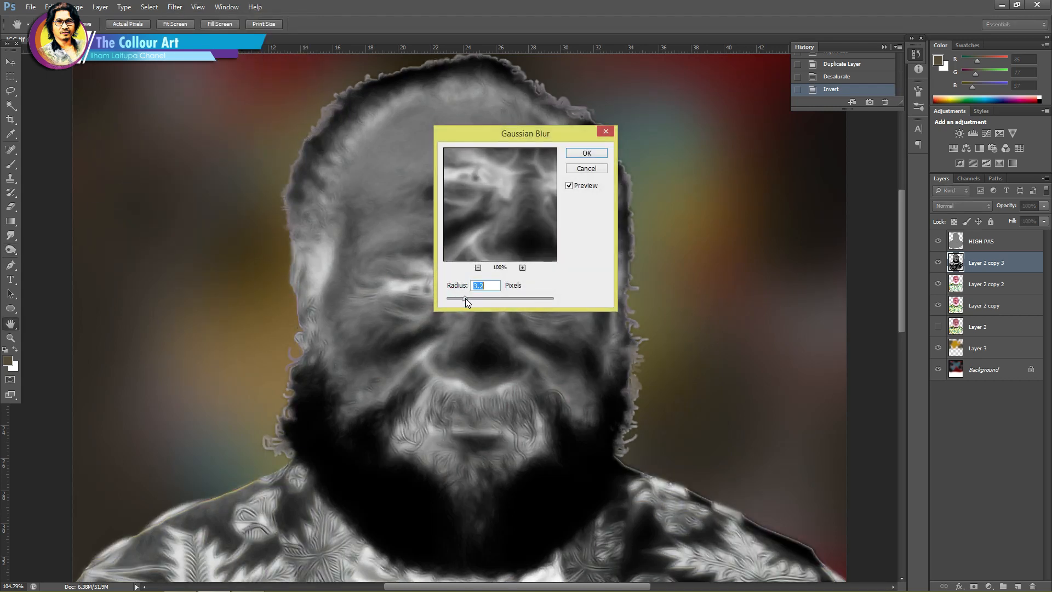
click(586, 153)
mouse_move(941, 585)
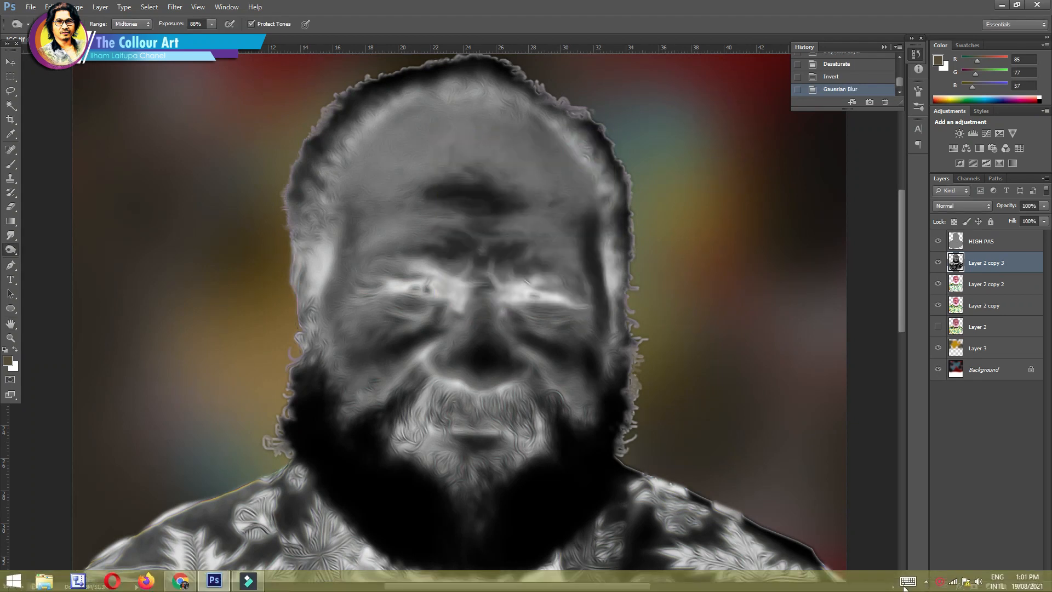
Step: Hide the HIGH PAS layer and set the blurred Layer 2 copy 3 to Overlay blending at 26% opacity
click(936, 243)
click(961, 205)
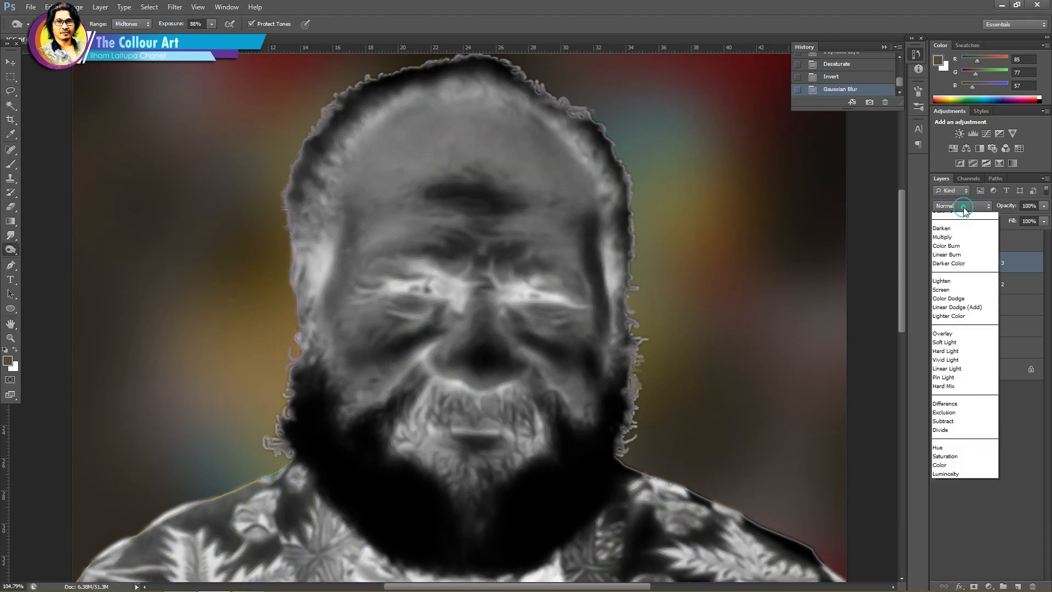
click(943, 348)
click(1043, 206)
drag(1044, 217, 1005, 219)
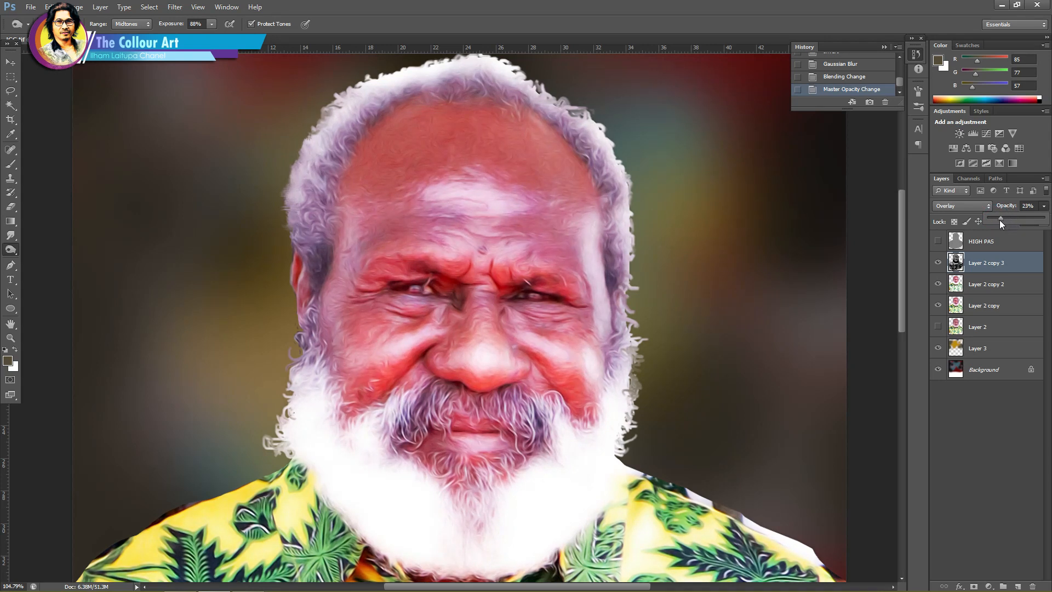
drag(999, 219, 992, 220)
mouse_move(939, 585)
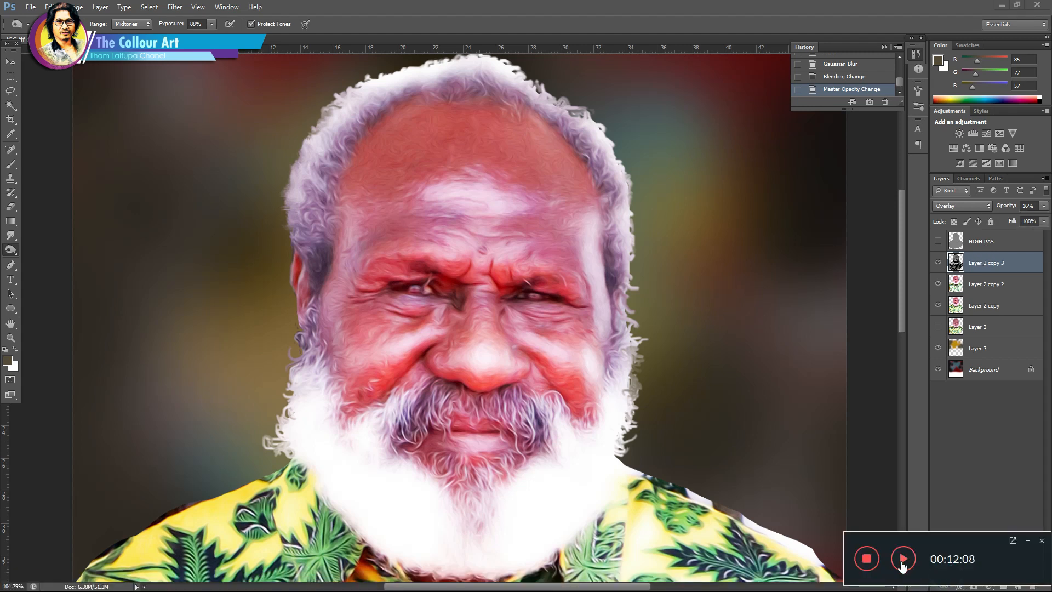
drag(997, 218, 1000, 218)
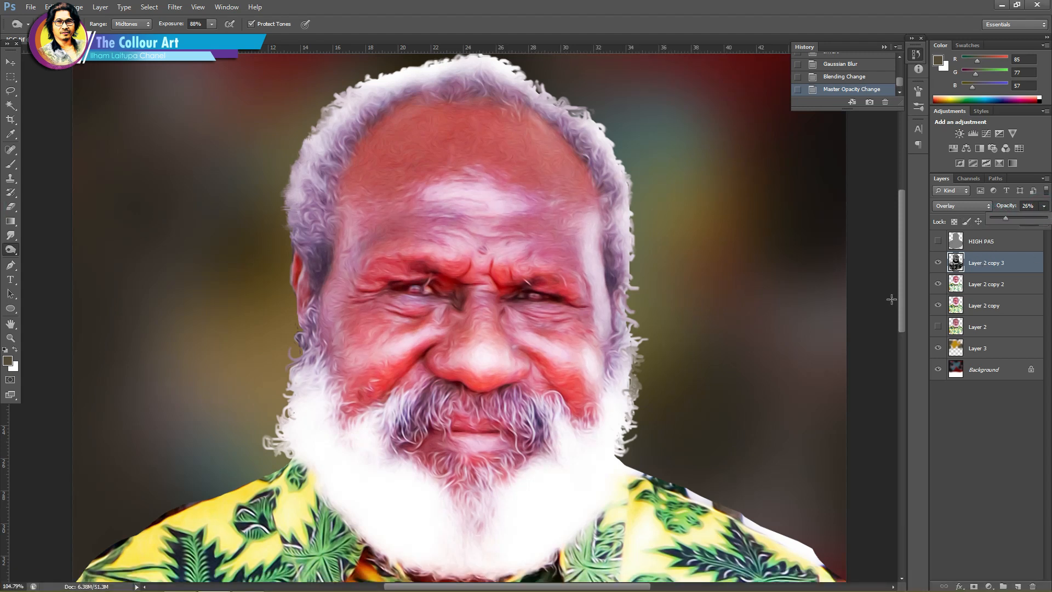
right_click(932, 584)
click(944, 573)
Step: Rename Layer 2 copy 3 as SKIN TOWN
double_click(985, 263)
text(SKIN TO)
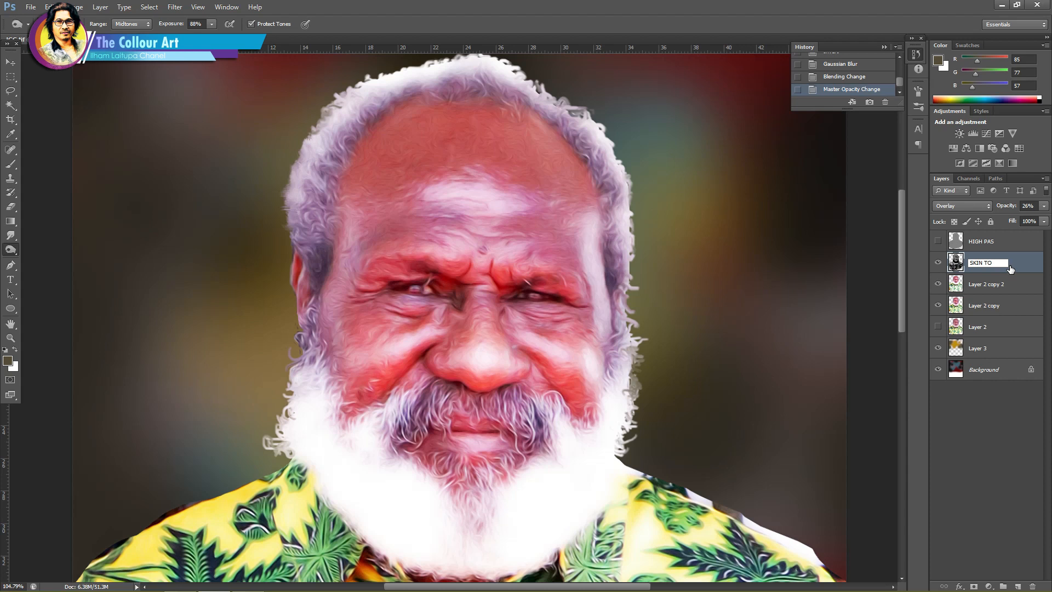
text(WN)
click(765, 351)
Step: Show the HIGH PAS layer again and set its opacity to 25%
click(937, 241)
click(996, 245)
click(1044, 205)
drag(1037, 218, 1002, 225)
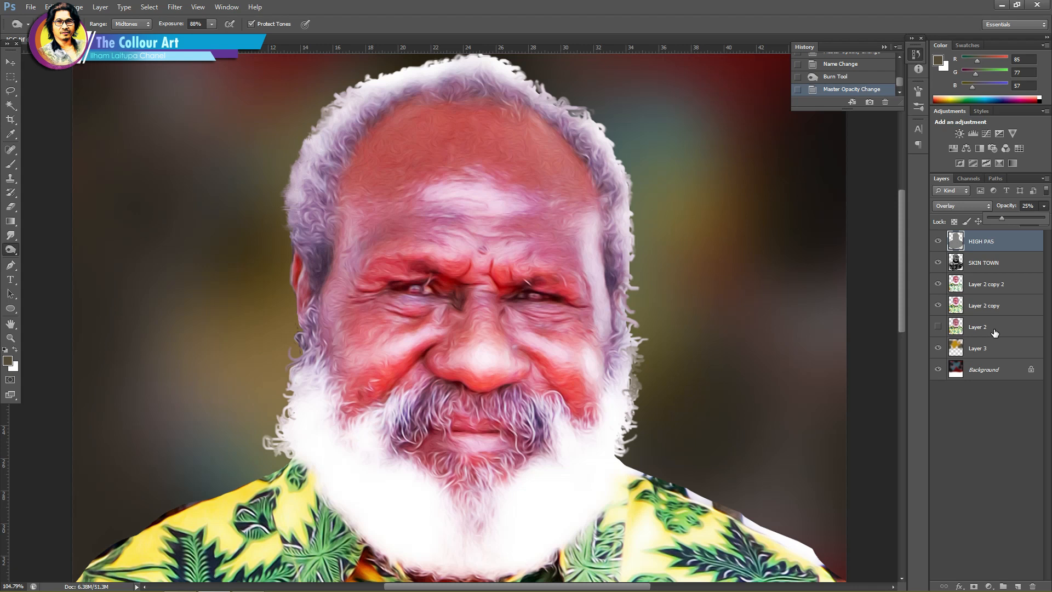
Step: Rename Layer 2 copy as DASAR
click(986, 310)
double_click(983, 305)
text(DASAR)
click(1027, 291)
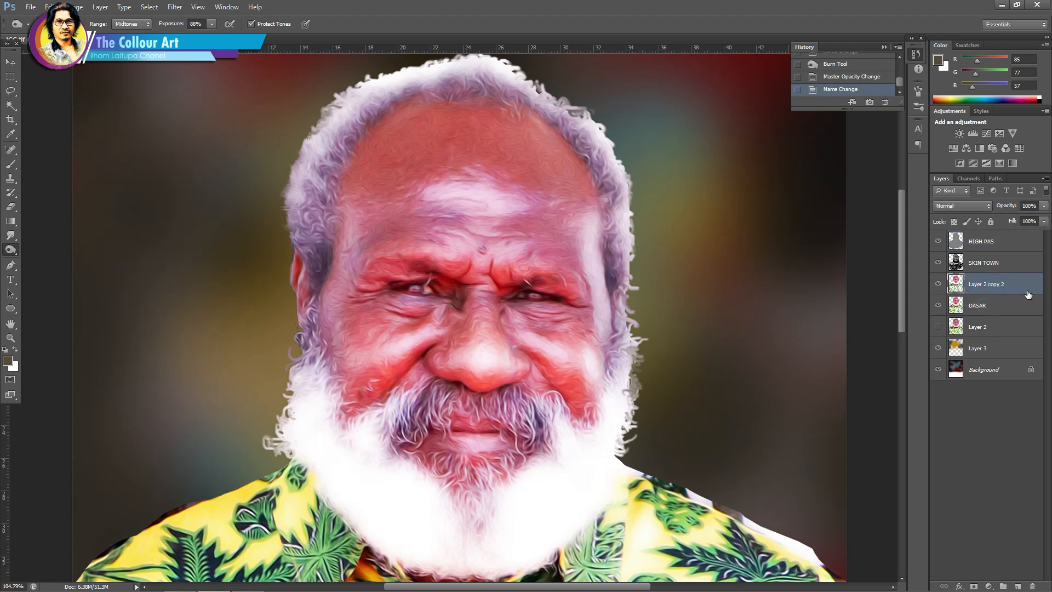
Step: Rename Layer 2 copy 2 as SHARP
double_click(981, 284)
text(HI)
double_click(973, 285)
text(SHARP)
click(1014, 305)
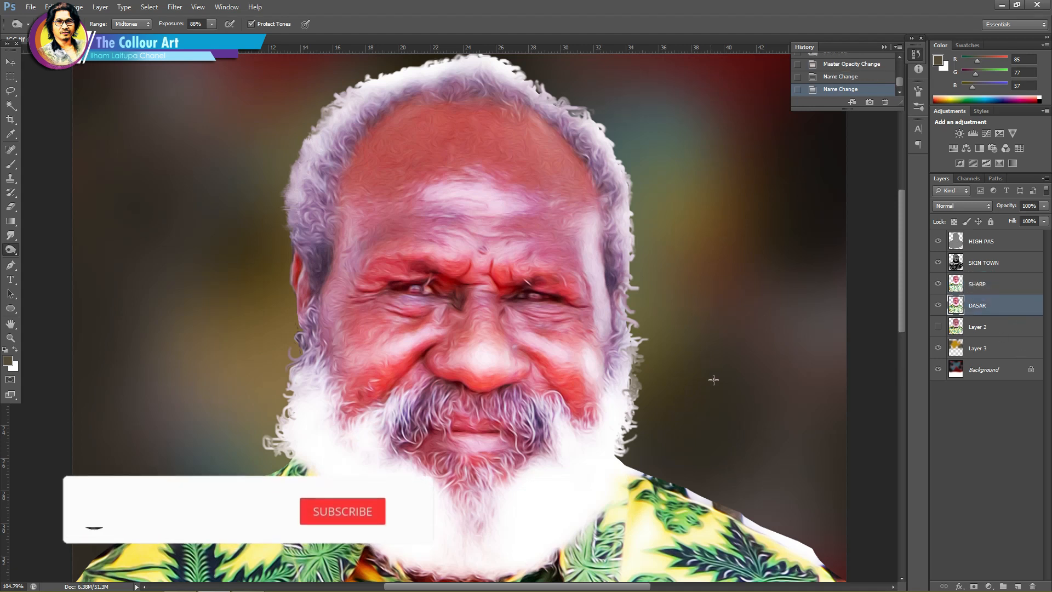
Step: Rename Layer 3 as BEGROUND and deselect all layers
double_click(986, 349)
text(BEGROUND)
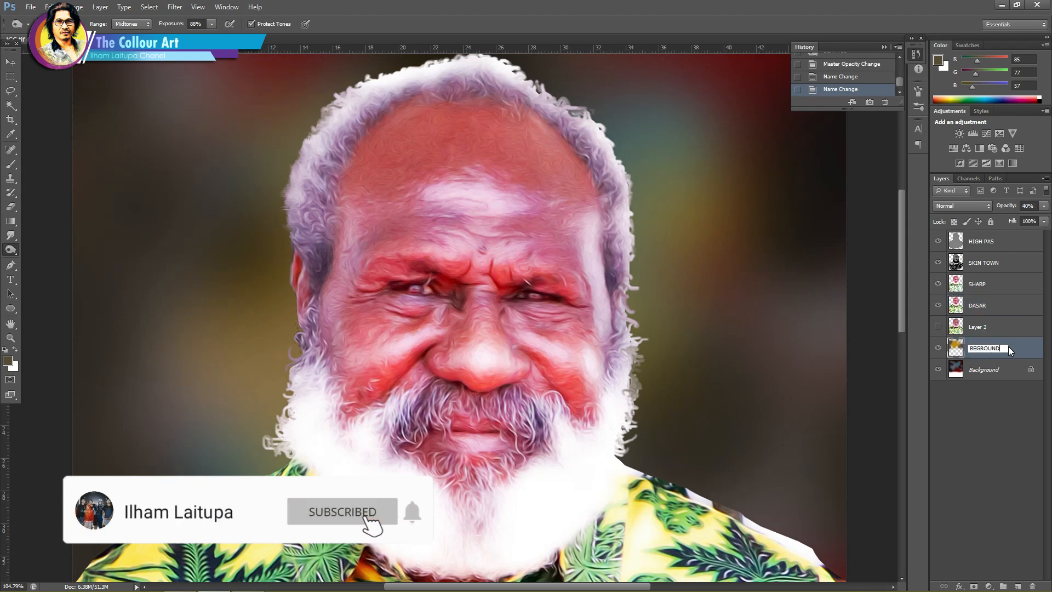
click(994, 403)
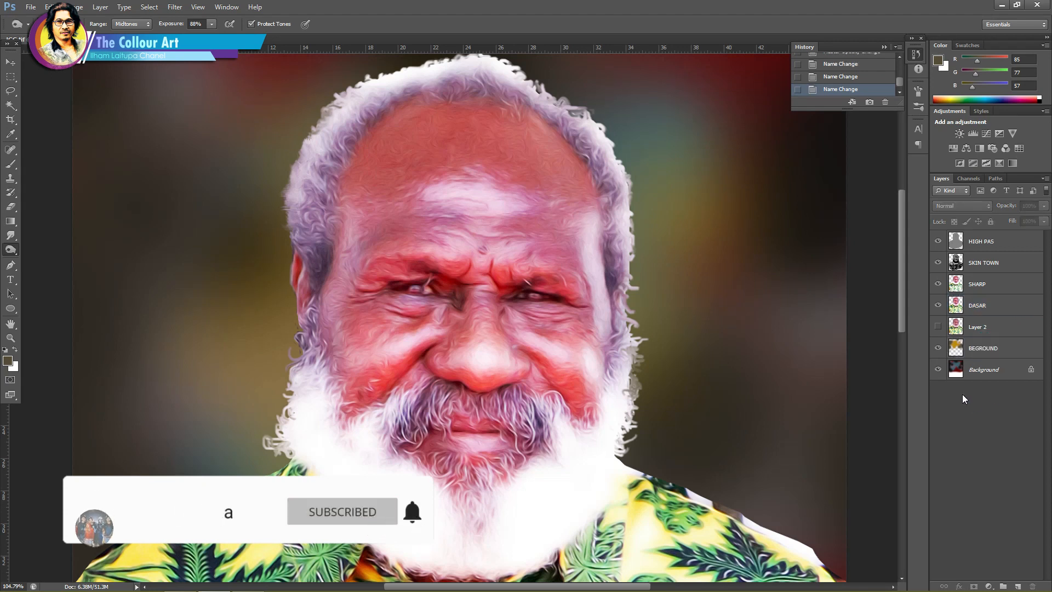
right_click(945, 574)
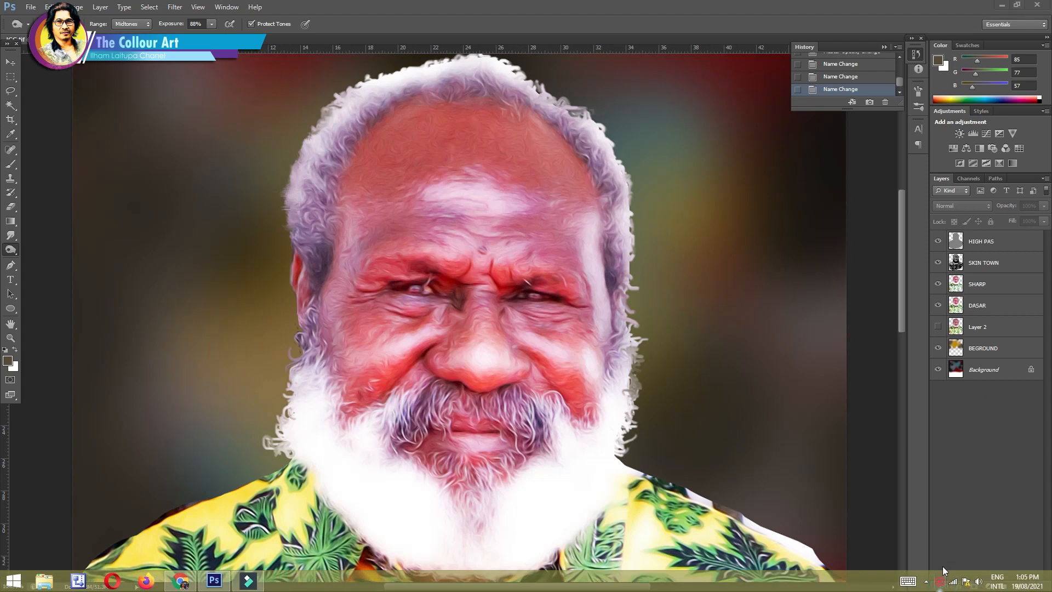
click(952, 575)
click(904, 559)
Step: Group the layers from HIGH PAS down to DASAR and name the group EFEK
click(1002, 244)
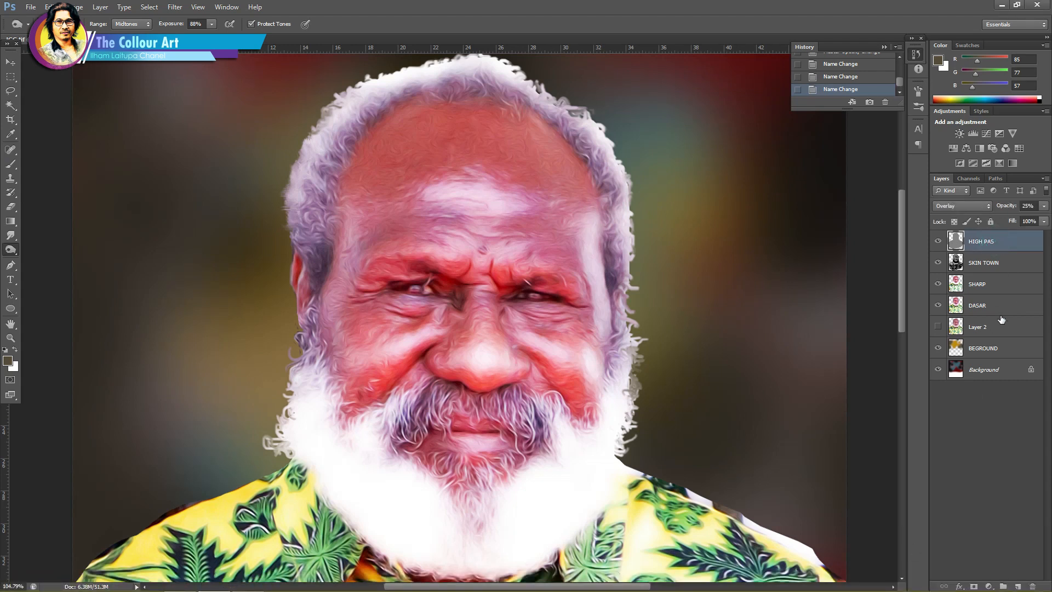
shift+click(988, 302)
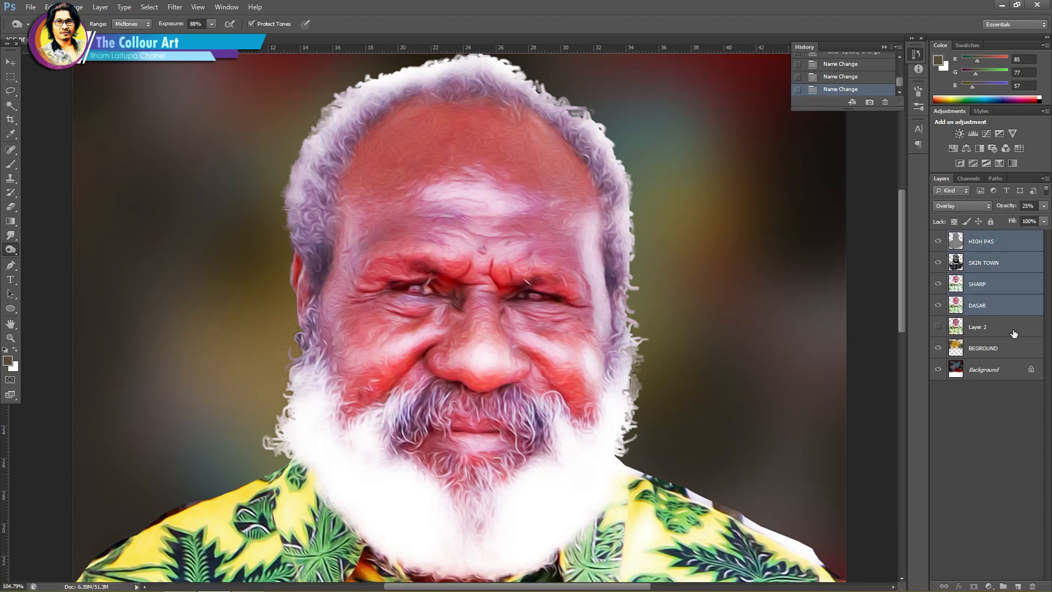
shift+click(987, 286)
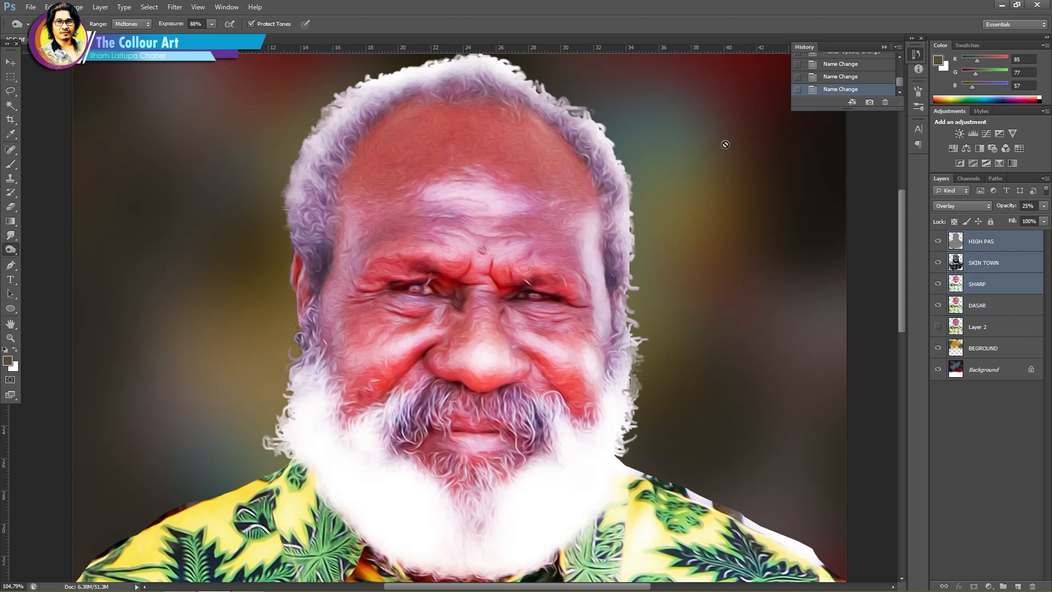
click(946, 578)
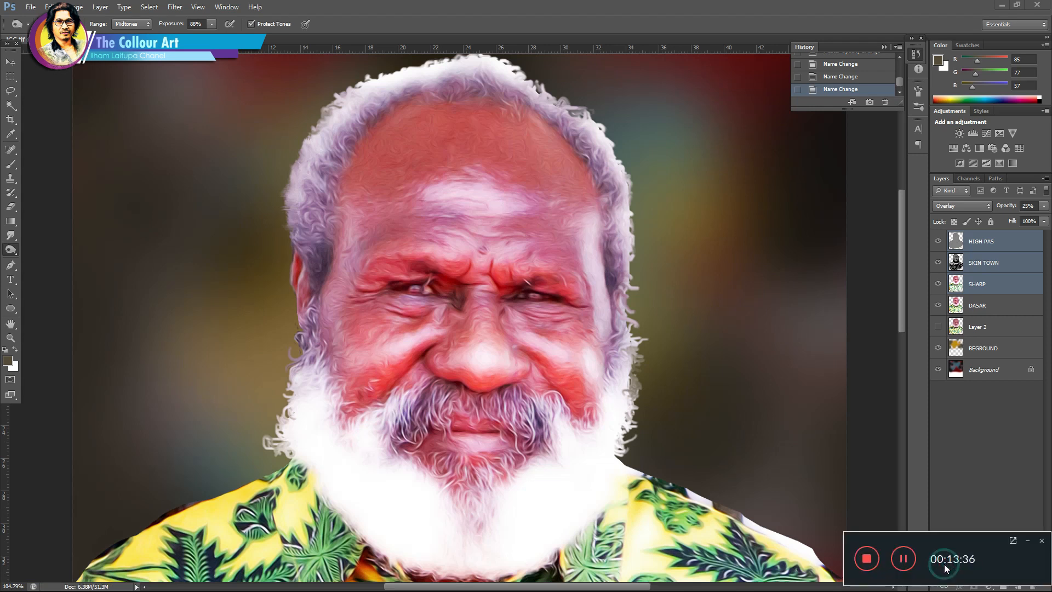
drag(983, 273, 1003, 587)
double_click(981, 237)
text(E)
key(Return)
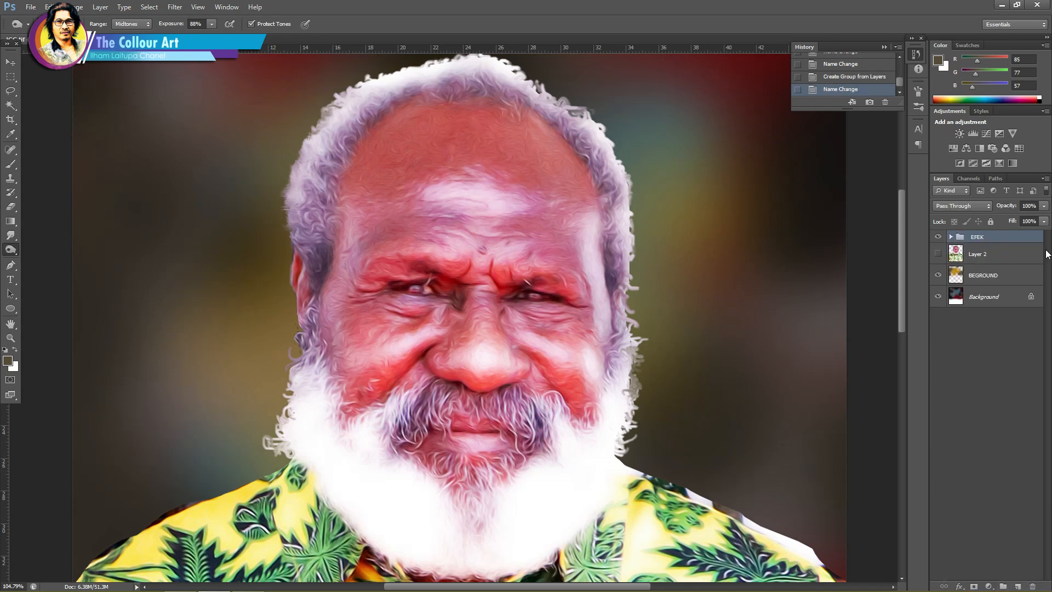
Step: Add a Levels adjustment layer above the EFEK group with midtone input 0.96 and white input 246
click(988, 586)
click(986, 402)
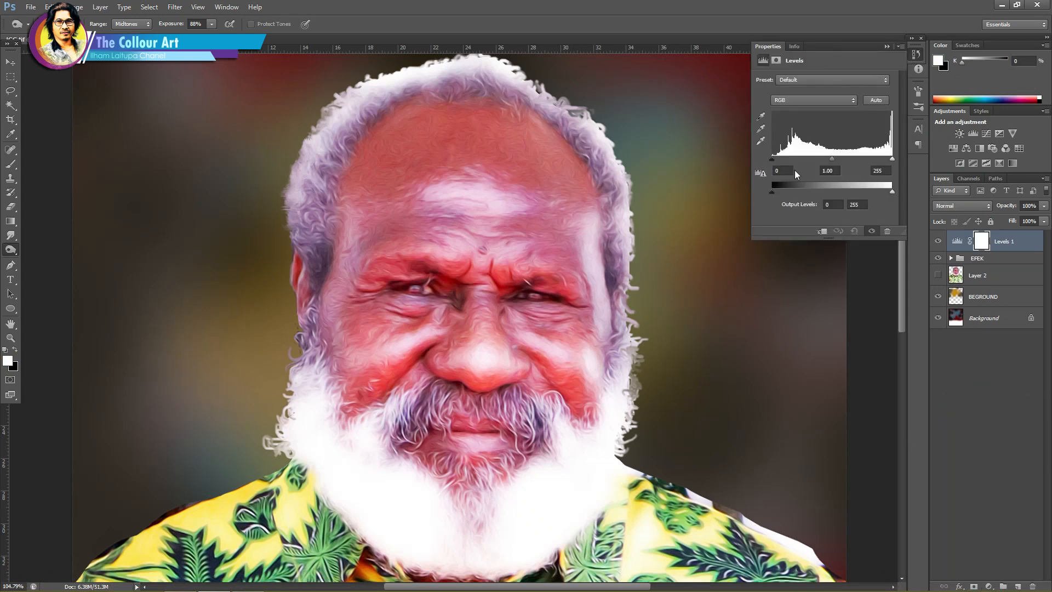
click(819, 80)
click(819, 80)
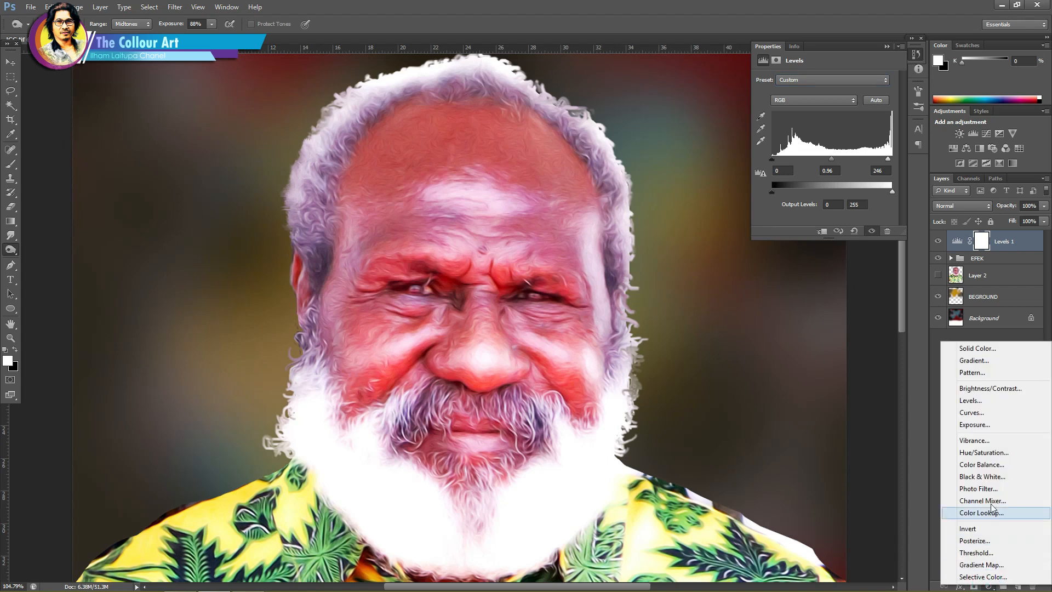
Step: Add a Color Balance adjustment layer with midtones -15, +26, +15 and shadows -7, +4, +11, and adjust its highlights
click(982, 464)
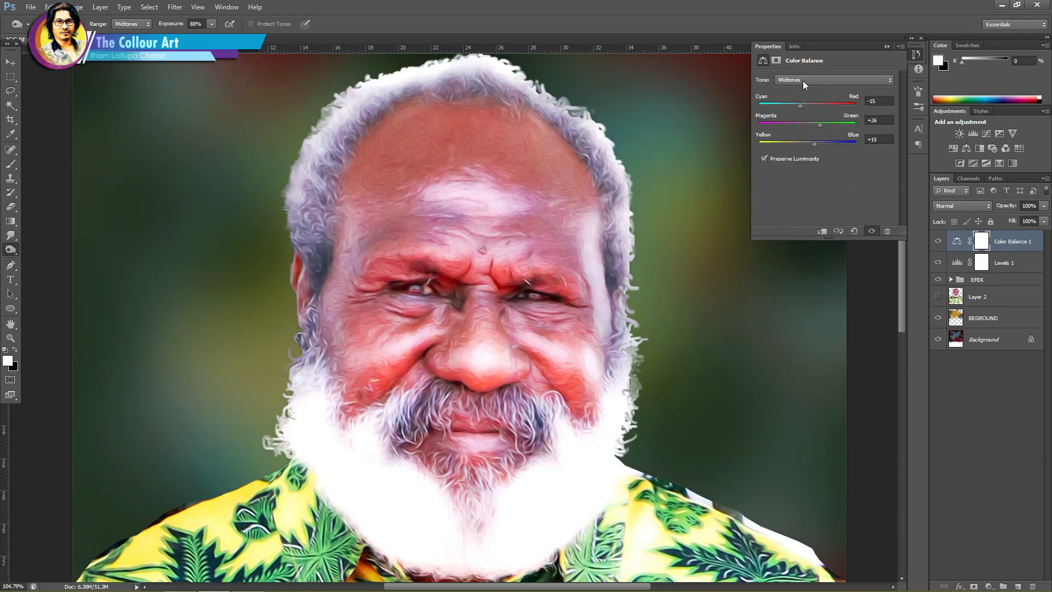
click(803, 81)
click(805, 88)
drag(807, 124, 810, 123)
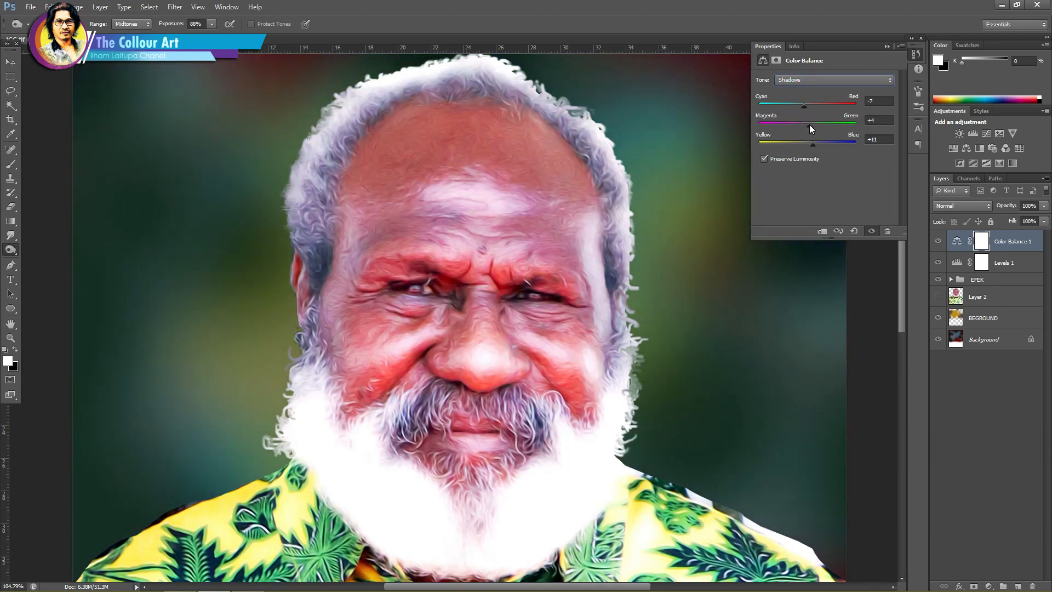
click(810, 80)
click(808, 108)
click(979, 489)
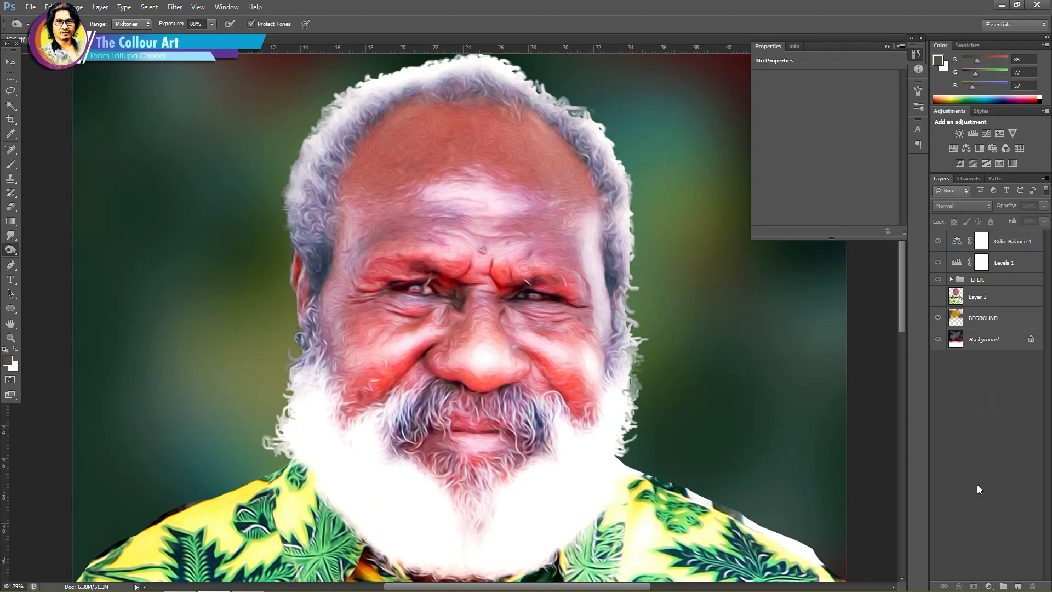
Step: Add a Vibrance adjustment layer above Color Balance 1 with vibrance +17 and saturation -10
click(989, 585)
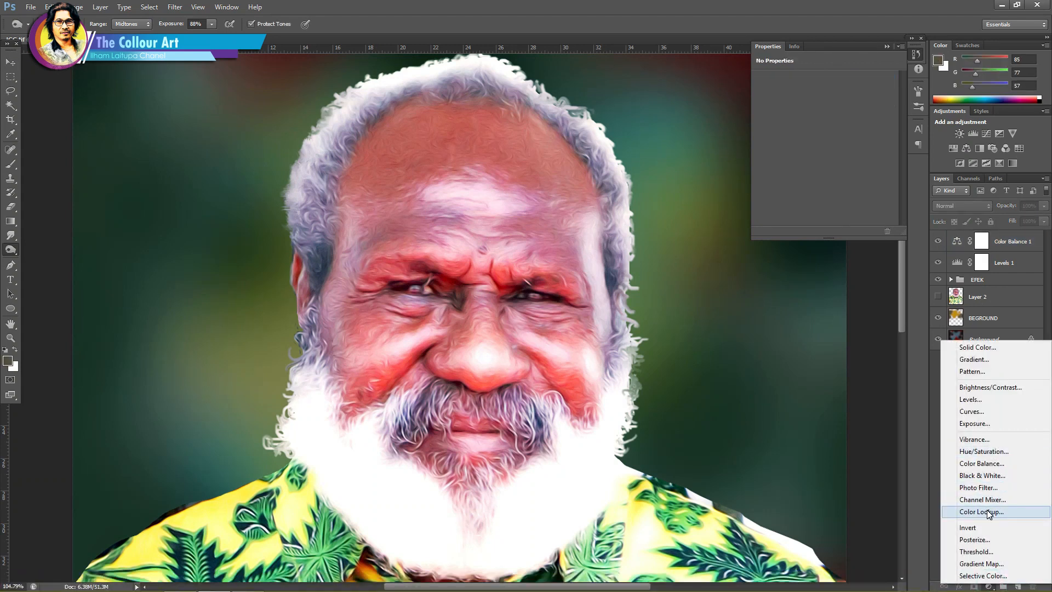
click(978, 439)
drag(825, 90, 796, 120)
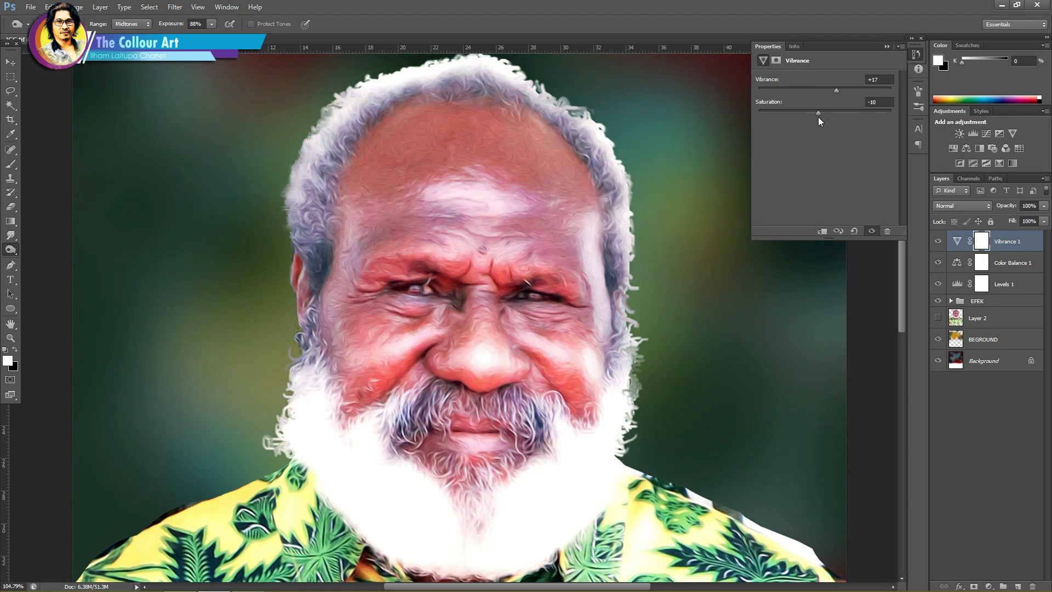
click(978, 415)
Step: Add a Color Lookup adjustment layer with a lookup table and reduce its opacity to 29%
click(989, 586)
click(980, 514)
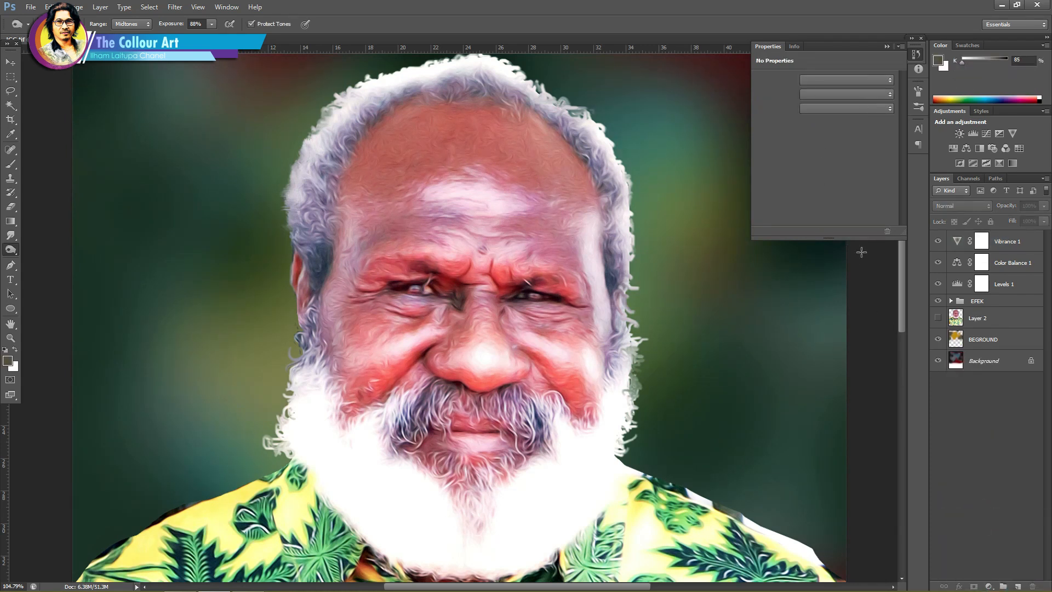
click(830, 80)
click(826, 122)
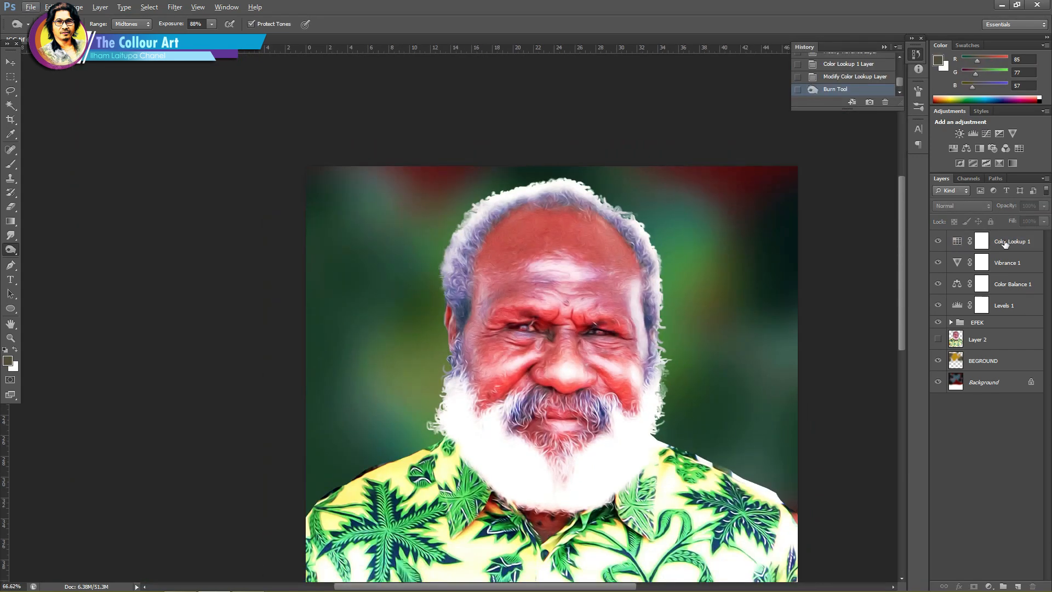
click(1005, 245)
click(1044, 206)
drag(1043, 218, 1004, 219)
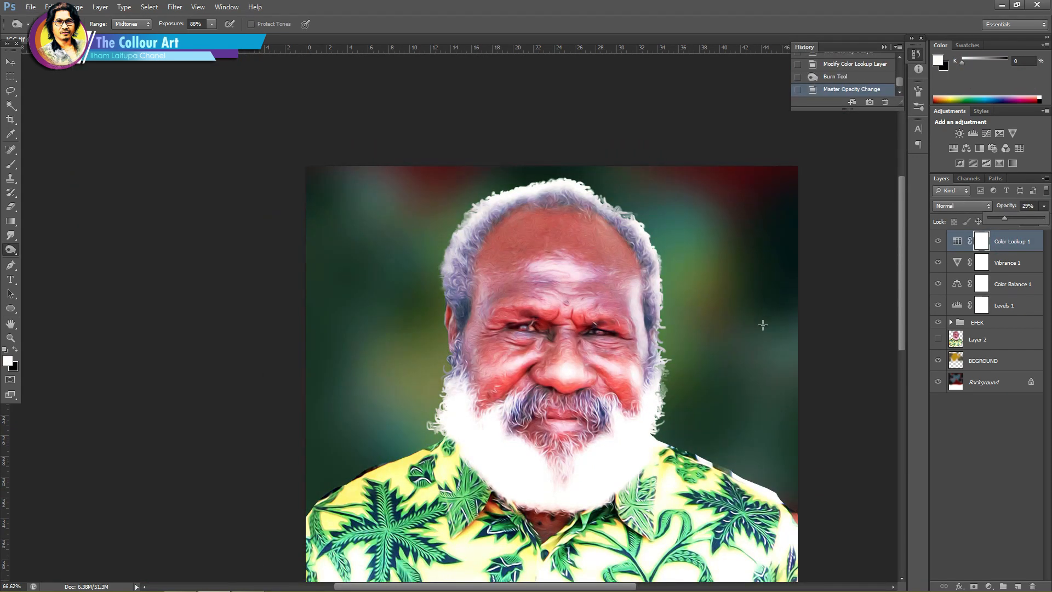
click(834, 350)
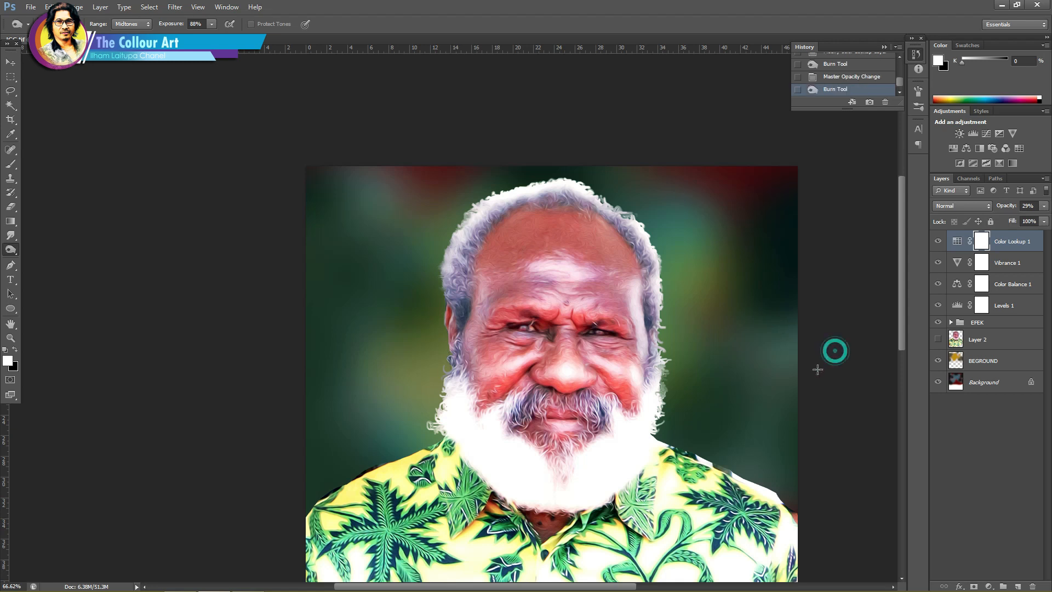
Step: Scale down the HIGH PAS through DASAR layers together so the portrait sits slightly smaller within the canvas
scroll(767, 367, down, 4)
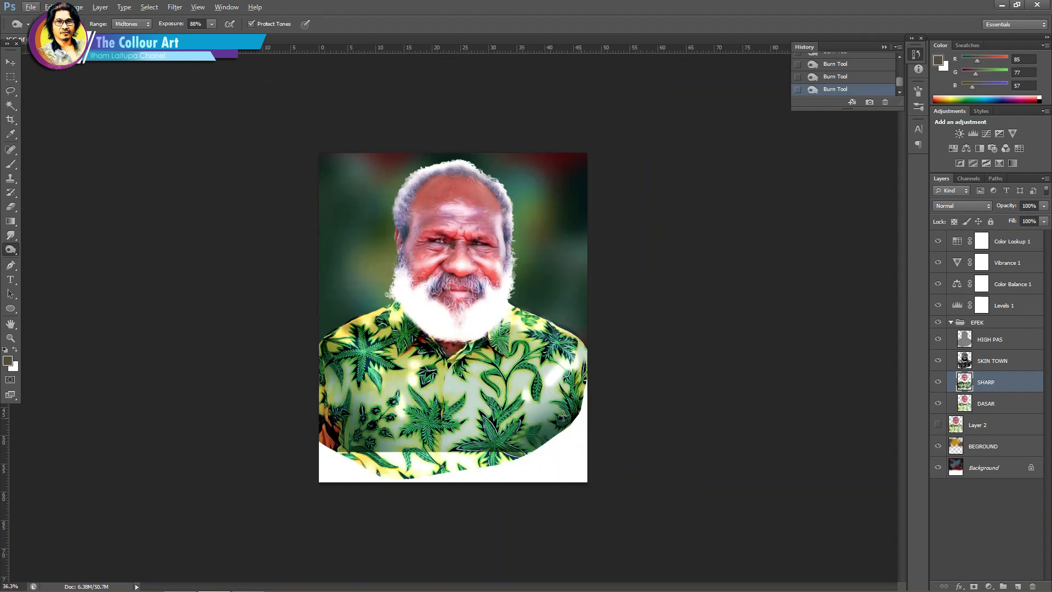
click(990, 339)
shift+click(986, 407)
key(ctrl+t)
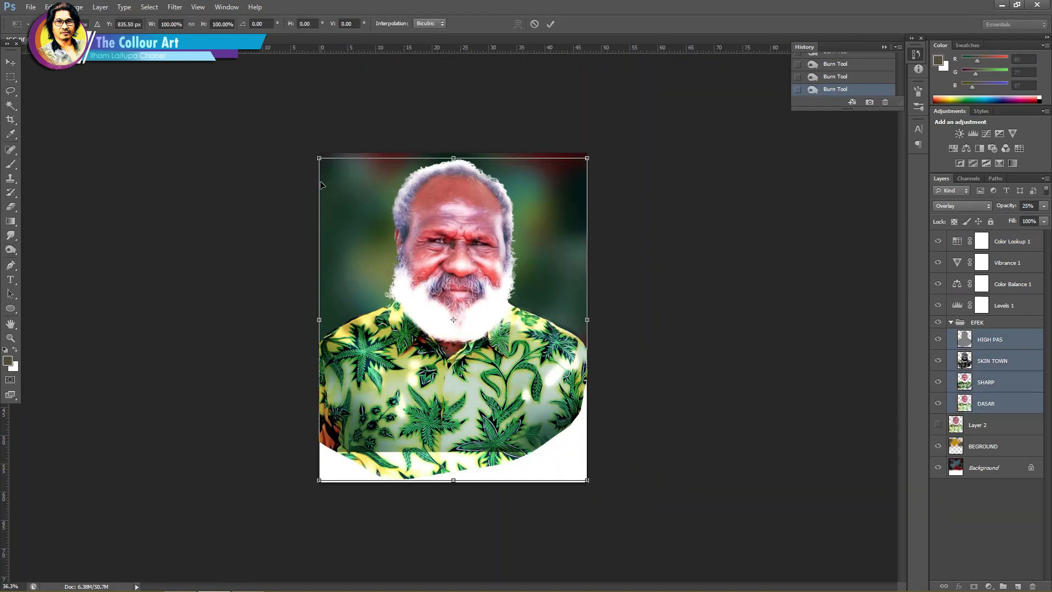
drag(319, 157, 334, 177)
drag(588, 481, 574, 465)
key(Return)
Step: Add a new layer at the head of the EFEK group and brush a sampled backdrop colour over the shirt's lower sides
click(986, 405)
click(1017, 586)
drag(986, 403, 986, 331)
click(11, 164)
alt+click(332, 339)
mouse_move(329, 460)
mouse_down()
mouse_move(517, 486)
mouse_move(329, 384)
mouse_up()
mouse_move(583, 384)
mouse_down()
mouse_move(569, 427)
mouse_move(520, 432)
mouse_up()
Step: Choose darker backdrop shades and brush them over the canvas's lower-left corner and the area below the shirt
click(8, 360)
click(652, 418)
click(906, 270)
mouse_move(331, 474)
mouse_down()
mouse_move(493, 465)
mouse_move(329, 423)
mouse_move(328, 406)
mouse_up()
alt+click(330, 334)
click(8, 360)
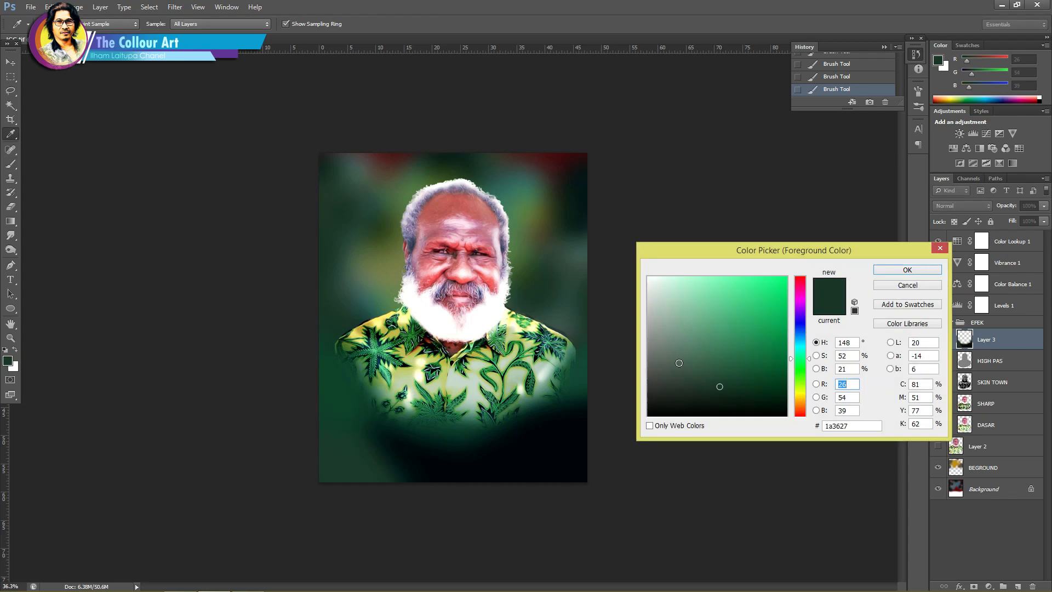
click(679, 361)
click(907, 270)
drag(564, 443, 491, 486)
Step: Set the foreground colour to RGB 24, 33, 28 and brush along the canvas's lower part and the shirt's side edges
click(9, 361)
click(686, 398)
click(906, 269)
mouse_move(405, 474)
mouse_down()
mouse_move(370, 463)
mouse_move(626, 373)
mouse_up()
drag(329, 400, 334, 351)
mouse_move(583, 350)
mouse_down()
mouse_move(575, 393)
mouse_move(542, 397)
mouse_up()
Step: Burn shading into the beard, face and hair on the SHARP layer
scroll(482, 296, up, 7)
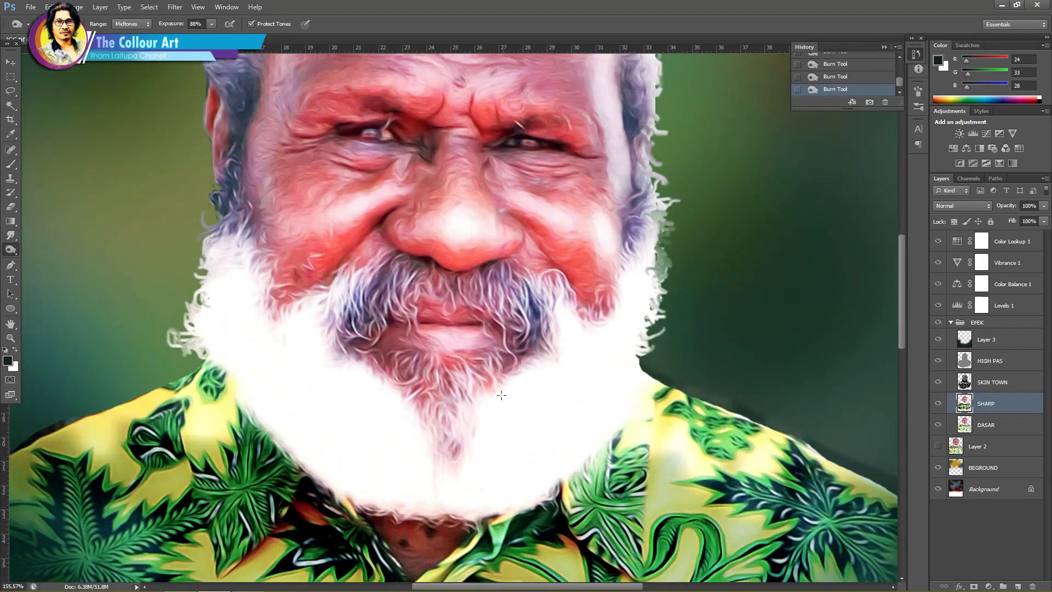
mouse_move(509, 367)
mouse_down()
mouse_move(427, 439)
mouse_move(406, 378)
mouse_up()
scroll(483, 329, down, 5)
scroll(630, 274, up, 6)
drag(657, 328, 773, 364)
mouse_move(430, 296)
mouse_down()
mouse_move(415, 371)
mouse_move(383, 339)
mouse_up()
drag(398, 241, 410, 170)
scroll(411, 170, up, 3)
drag(811, 340, 616, 89)
scroll(617, 89, down, 4)
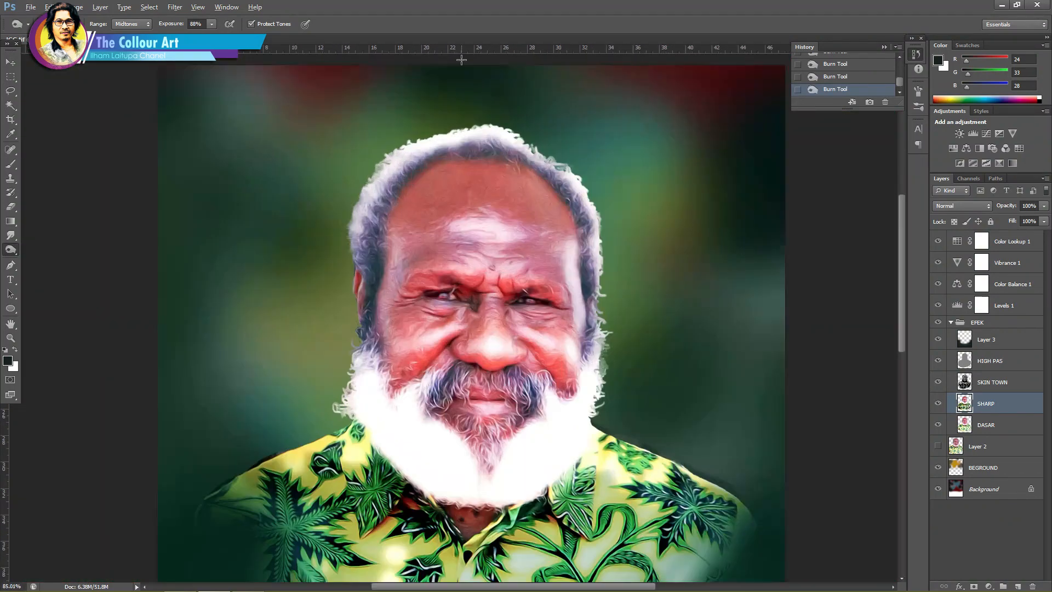
scroll(616, 219, up, 2)
scroll(724, 390, down, 2)
Step: Burn the iris and inner corner of the eye on the picture's left side on the SHARP layer
scroll(595, 425, up, 8)
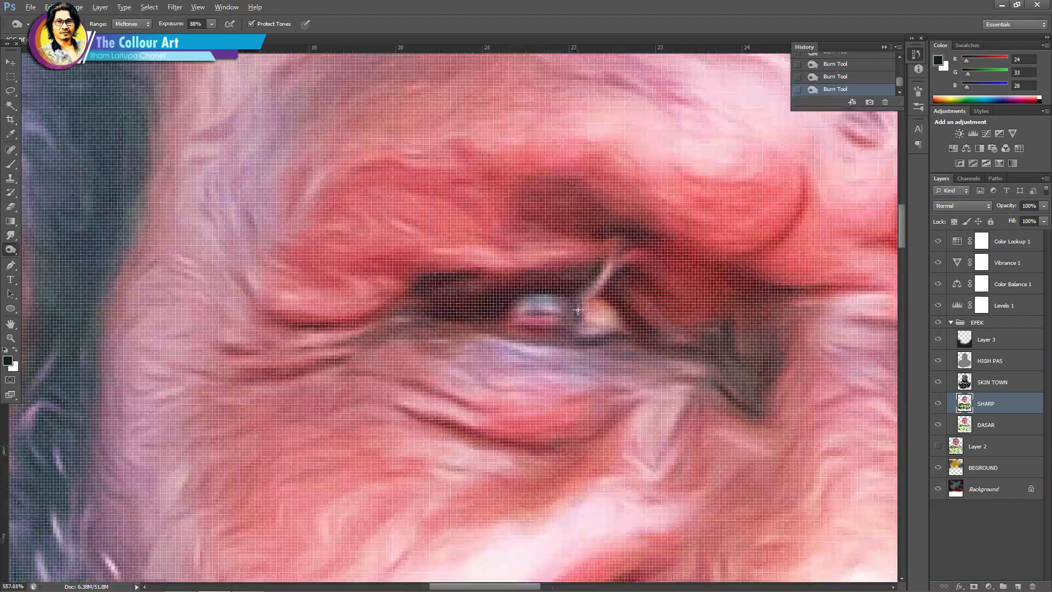
scroll(589, 313, down, 1)
mouse_move(583, 302)
mouse_down()
mouse_move(720, 291)
mouse_move(520, 217)
mouse_move(612, 241)
mouse_up()
scroll(671, 326, down, 5)
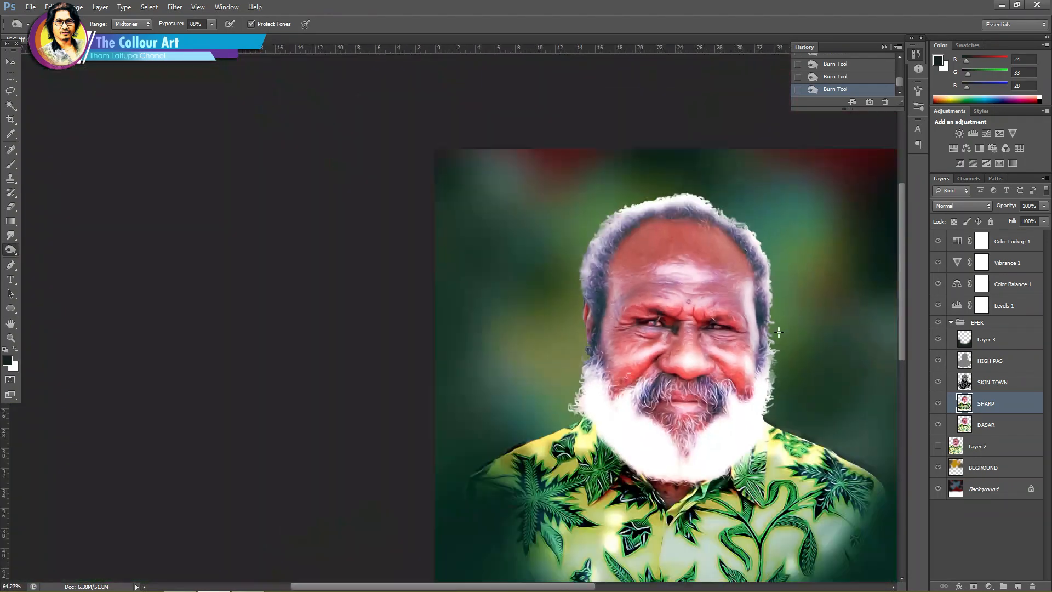
Step: Deepen the facial shadows on the SHARP layer with further Burn strokes around the eyes and face
scroll(715, 320, up, 5)
mouse_move(628, 353)
mouse_down()
mouse_move(841, 390)
mouse_move(756, 424)
mouse_up()
scroll(787, 431, down, 3)
drag(641, 430, 554, 409)
scroll(570, 391, down, 3)
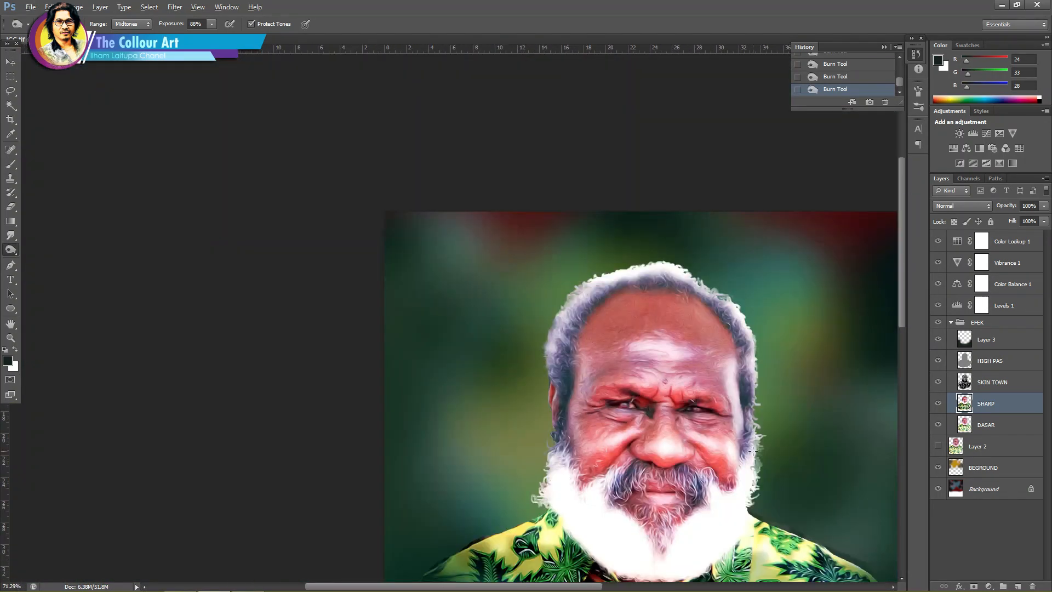
scroll(654, 493, up, 6)
mouse_move(523, 375)
mouse_down()
mouse_move(649, 376)
mouse_move(712, 393)
mouse_up()
drag(529, 427, 638, 457)
scroll(638, 456, down, 6)
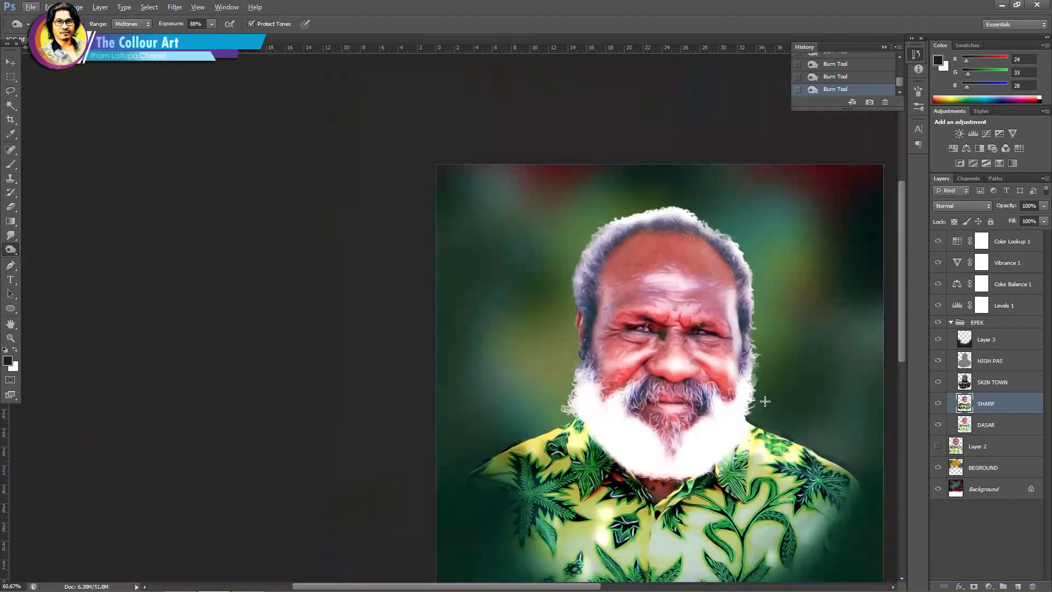
Step: Lower the BEGROUND layer's opacity and merge it down into the Background layer
click(983, 467)
click(1044, 205)
mouse_move(1044, 218)
mouse_down()
mouse_move(1009, 228)
mouse_move(1020, 228)
mouse_up()
key(ctrl+e)
Step: Add a new layer above Background and set the brush colour to light blue, RGB 20, 163, 238
click(1018, 586)
click(10, 164)
click(8, 361)
click(776, 288)
click(906, 270)
click(352, 304)
drag(352, 304, 364, 360)
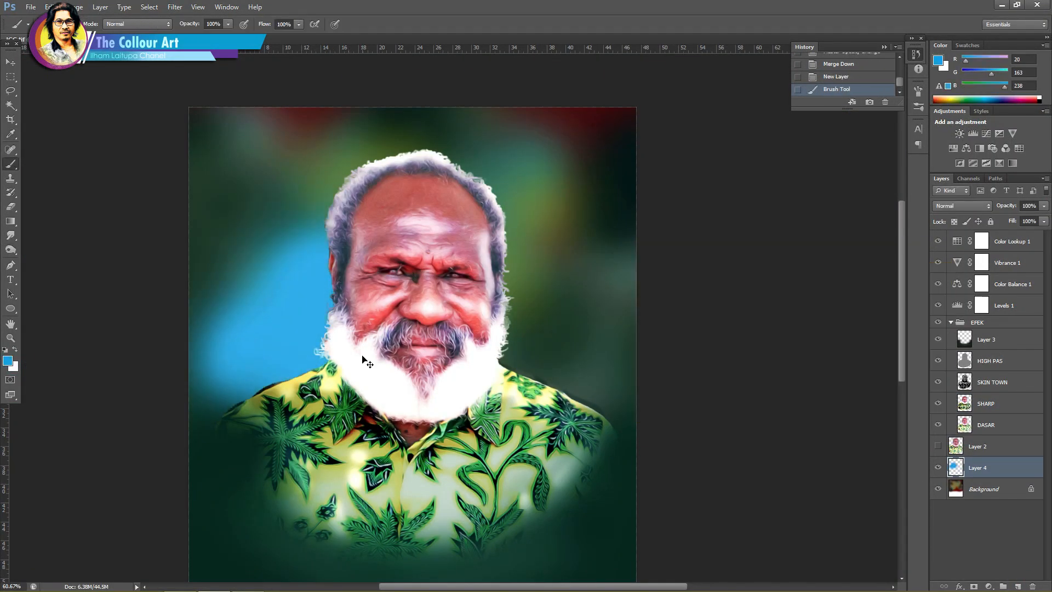
key(ctrl+z)
Step: Brush a light blue glow behind both sides and the crown of the head, and lower the layer's opacity
drag(329, 329, 334, 209)
drag(493, 203, 501, 345)
drag(395, 175, 464, 236)
click(1044, 205)
drag(1043, 218, 1021, 218)
Step: Add a new layer beneath Layer 4 and brush the backdrop around the portrait with RGB 25, 30, 32
ctrl+click(1017, 586)
click(8, 360)
click(677, 399)
click(907, 270)
drag(247, 142, 548, 208)
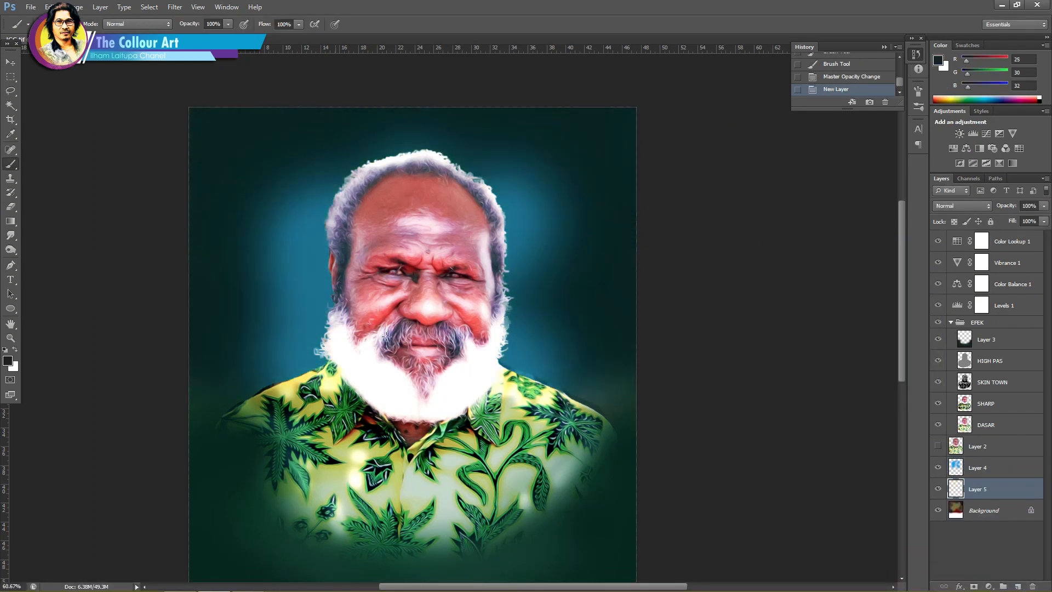
drag(602, 384, 457, 378)
Step: Paint small white brush highlights into both eyes on the SHARP layer
scroll(386, 269, up, 5)
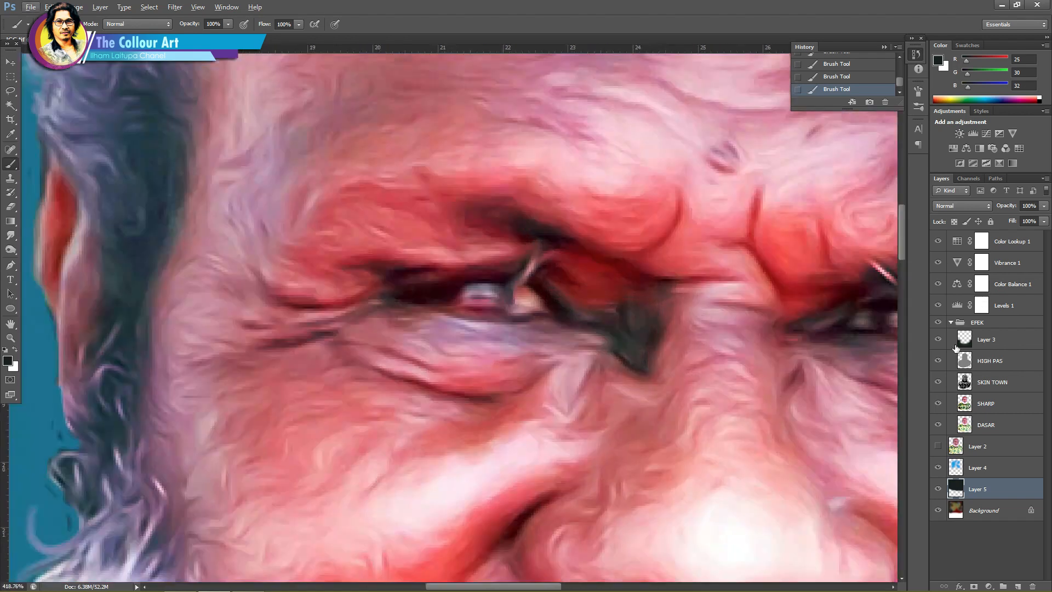
click(986, 403)
key(x)
right_click(493, 329)
key(Escape)
drag(871, 318, 789, 308)
click(816, 308)
click(837, 310)
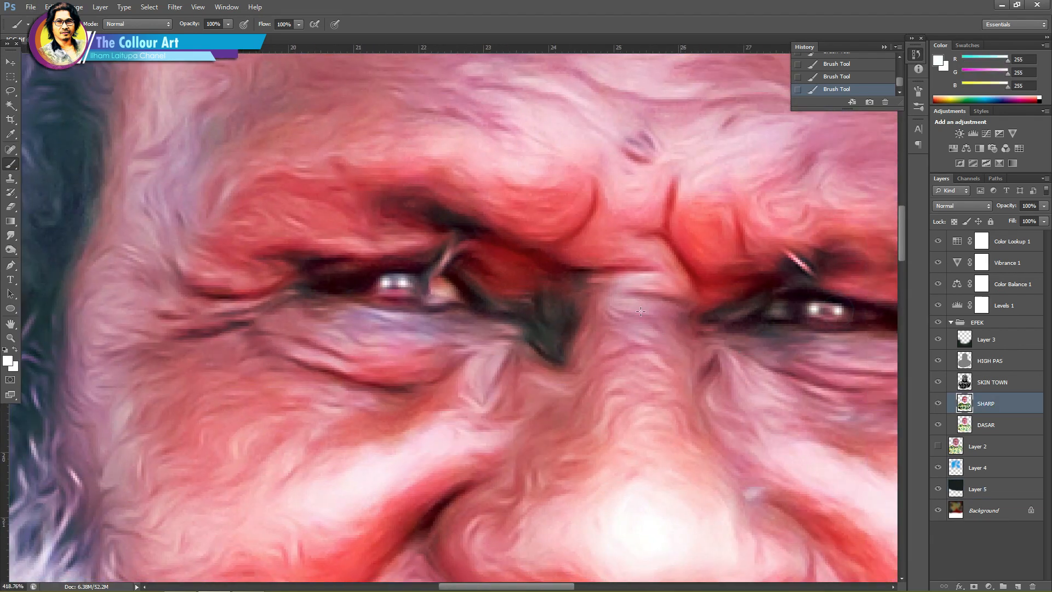
click(434, 292)
scroll(450, 312, down, 5)
scroll(495, 305, up, 5)
Step: Smudge the white highlight at the inner corner of the eye on the picture's right side
click(10, 235)
right_click(306, 299)
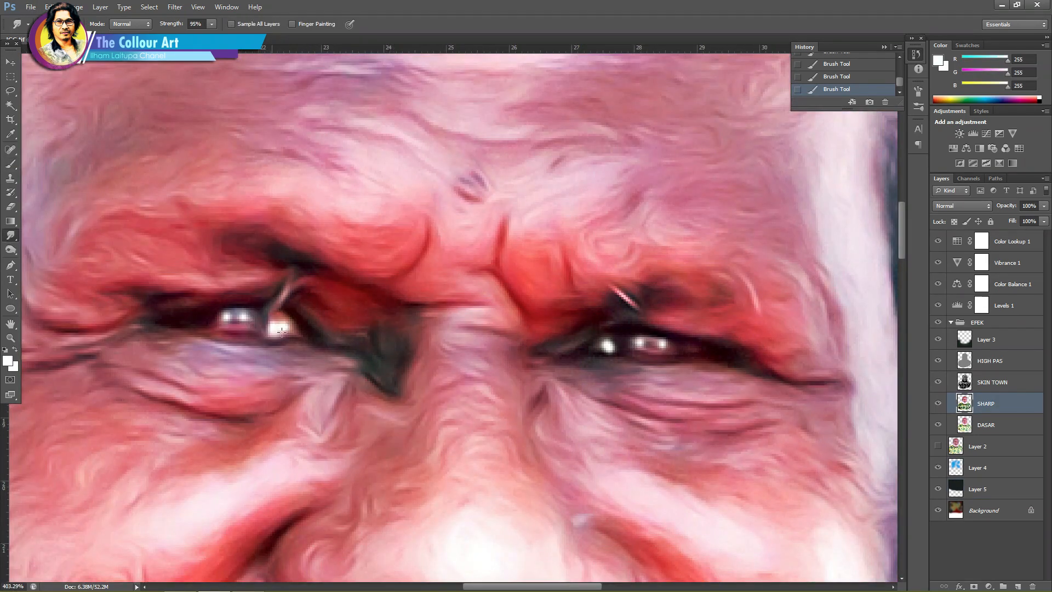
drag(592, 350, 608, 344)
drag(608, 346, 616, 350)
scroll(593, 349, down, 5)
scroll(651, 382, up, 3)
Step: Brighten the eye area and forehead on the SHARP layer with the Dodge tool
key(o)
drag(651, 381, 657, 387)
drag(660, 390, 627, 316)
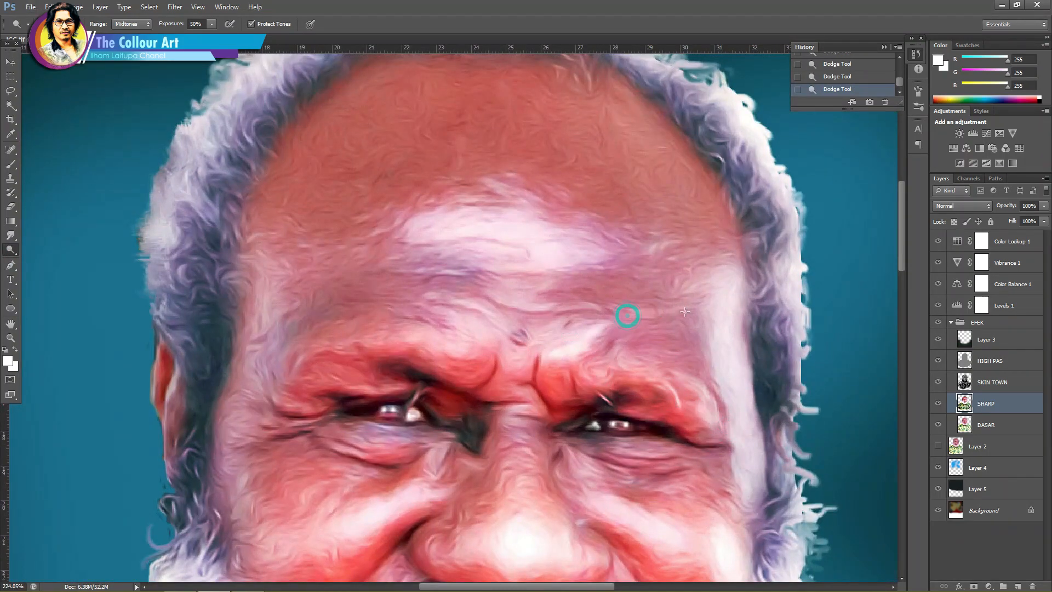
scroll(528, 402, down, 3)
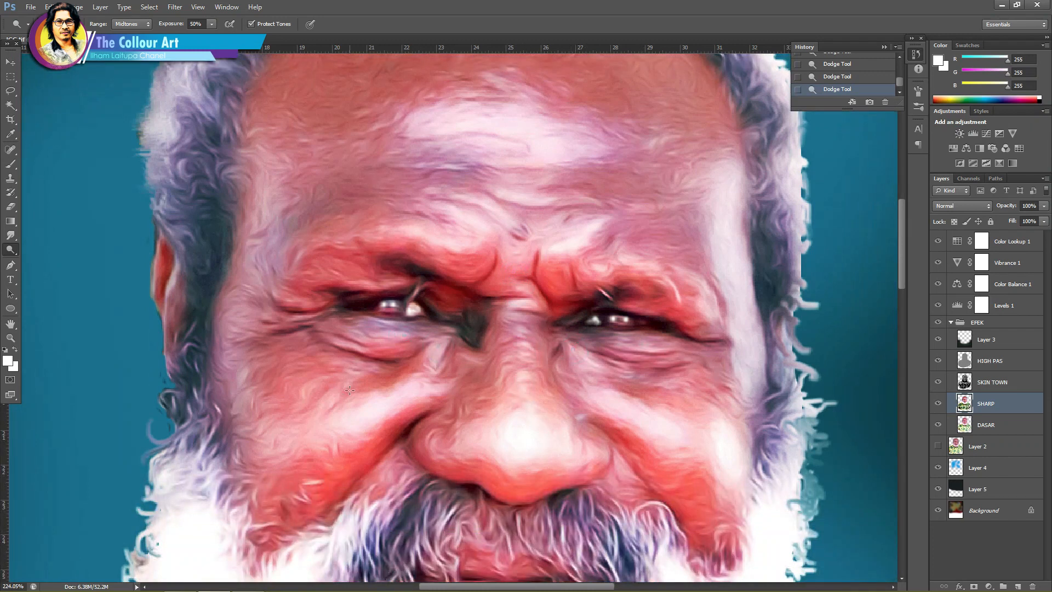
scroll(429, 361, down, 3)
scroll(647, 364, down, 7)
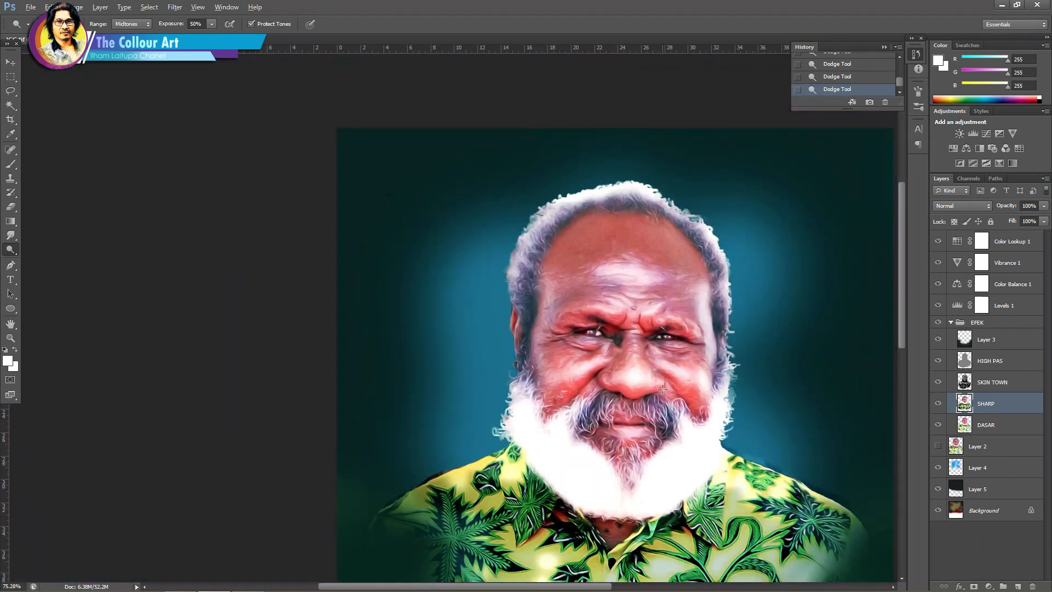
scroll(756, 364, up, 2)
scroll(769, 358, down, 1)
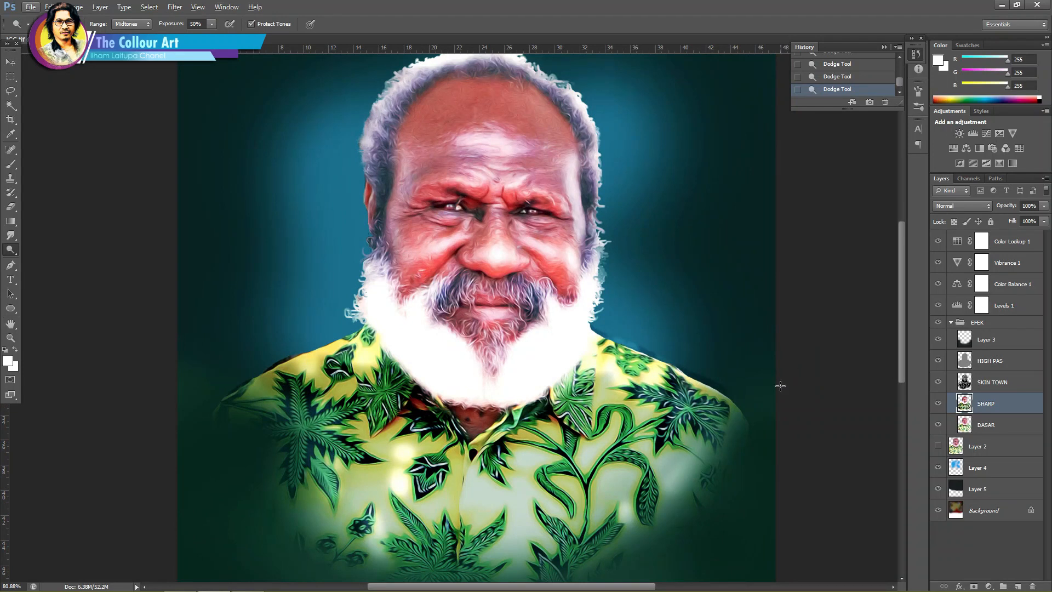
scroll(780, 385, down, 2)
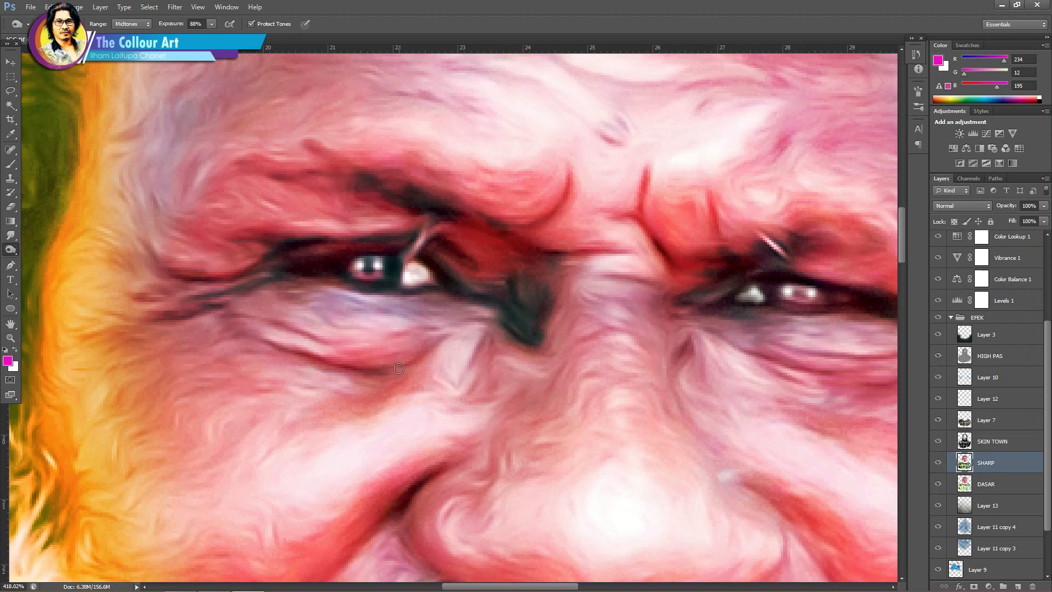
Step: Burn the creases under the eye on the picture's left side and darken the irises on the SHARP layer
drag(456, 355, 288, 352)
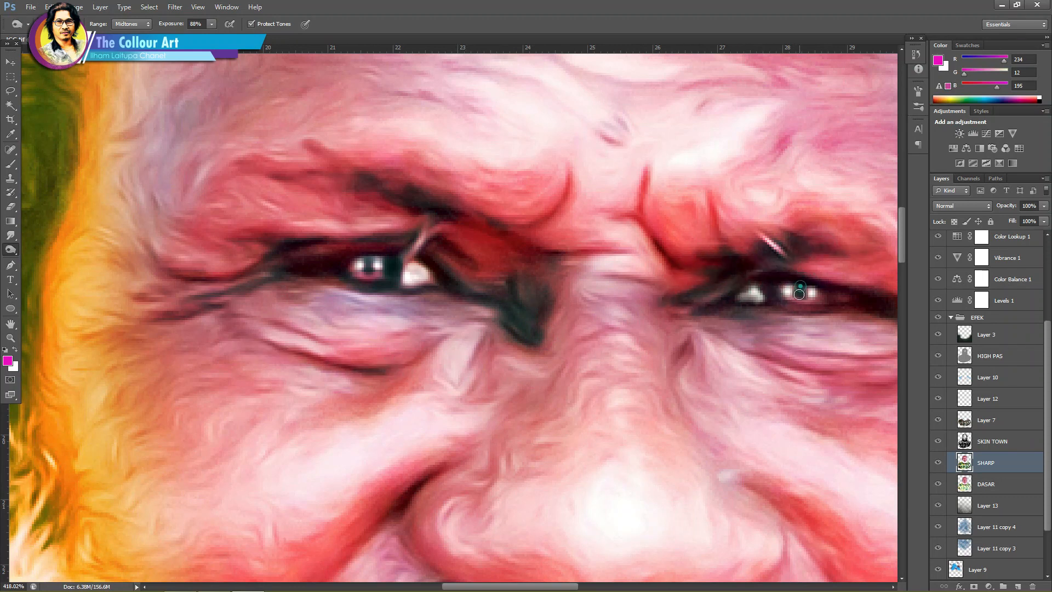
scroll(808, 313, up, 2)
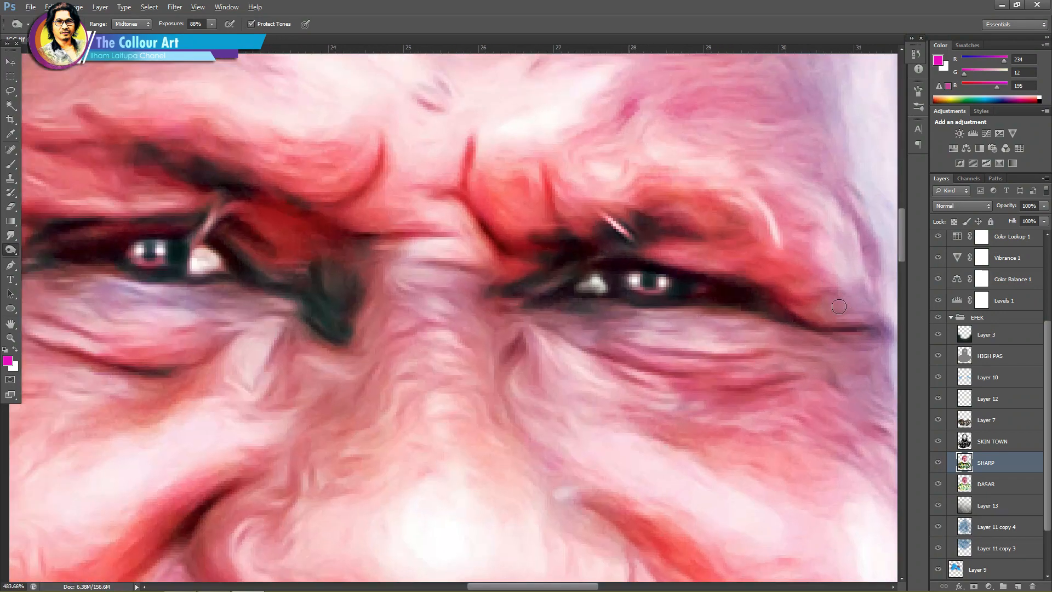
scroll(824, 354, down, 6)
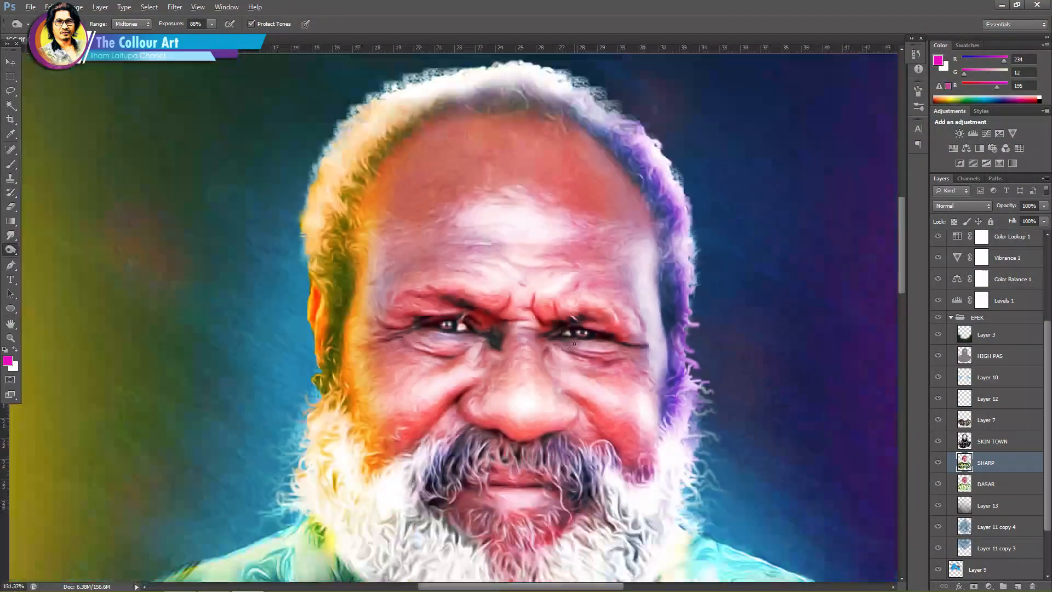
scroll(712, 339, up, 2)
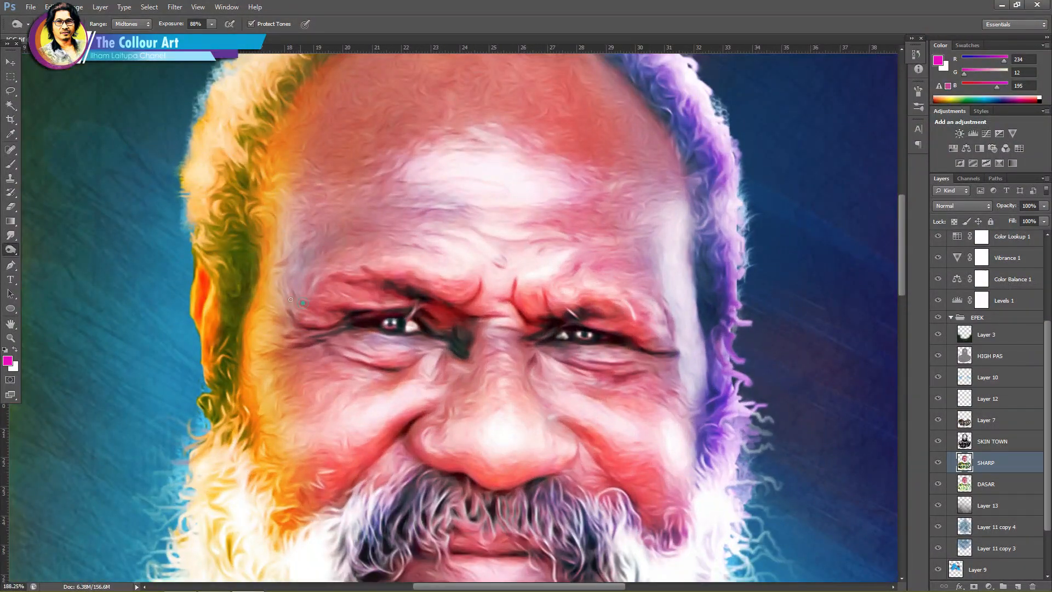
Step: Set the Burn tool's brush size and 39% exposure, and darken the forehead above the eyebrows
right_click(364, 319)
drag(212, 24, 188, 38)
drag(411, 226, 617, 238)
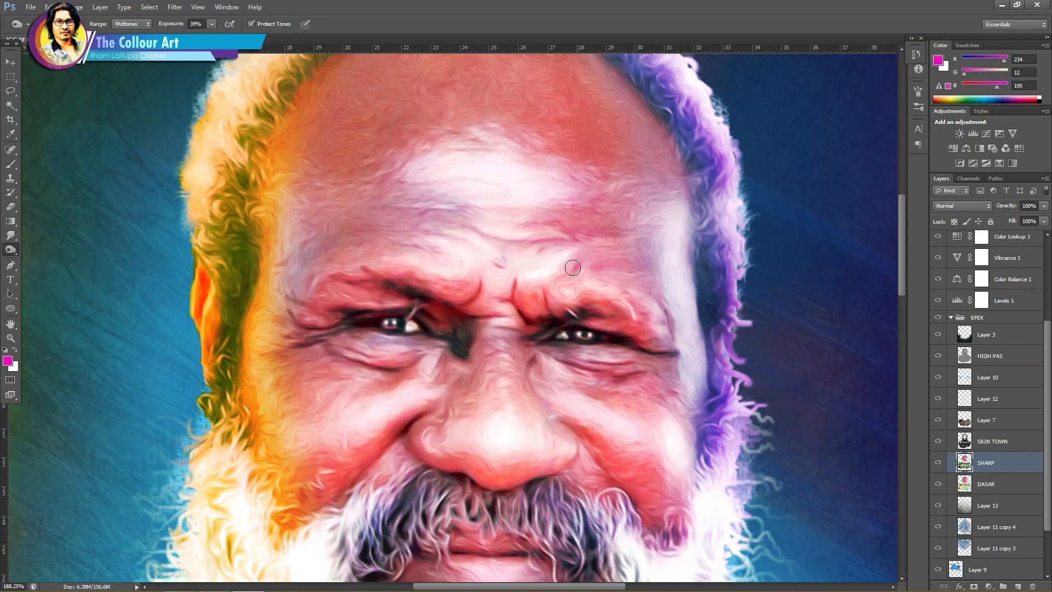
Step: Darken the white hairs at the corner of the mouth and below the nose on the SHARP layer with the Burn tool
scroll(244, 241, down, 5)
scroll(267, 443, up, 4)
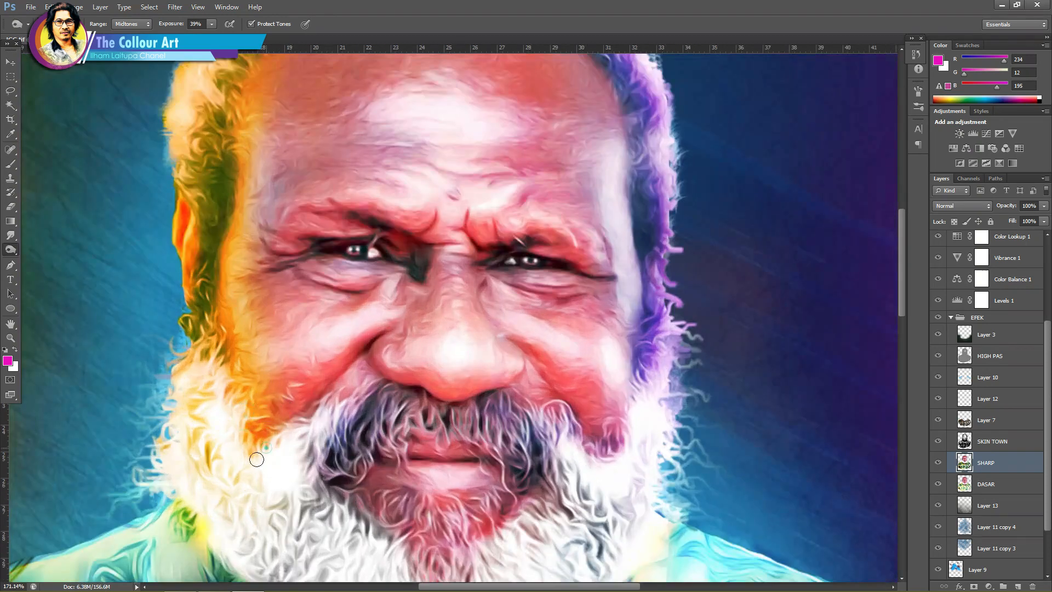
scroll(433, 428, down, 3)
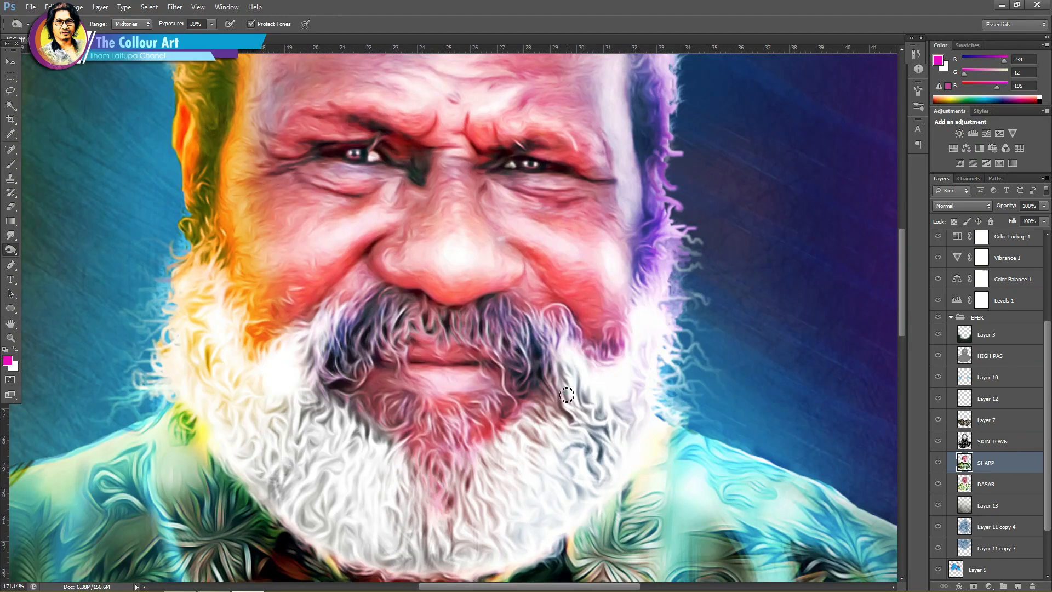
scroll(637, 236, up, 3)
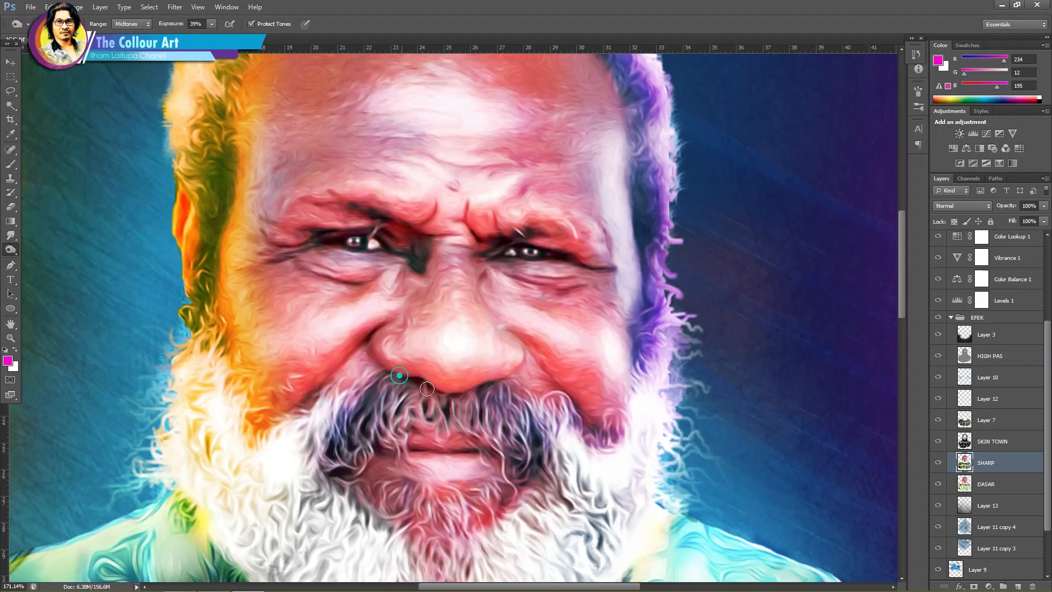
scroll(526, 363, down, 5)
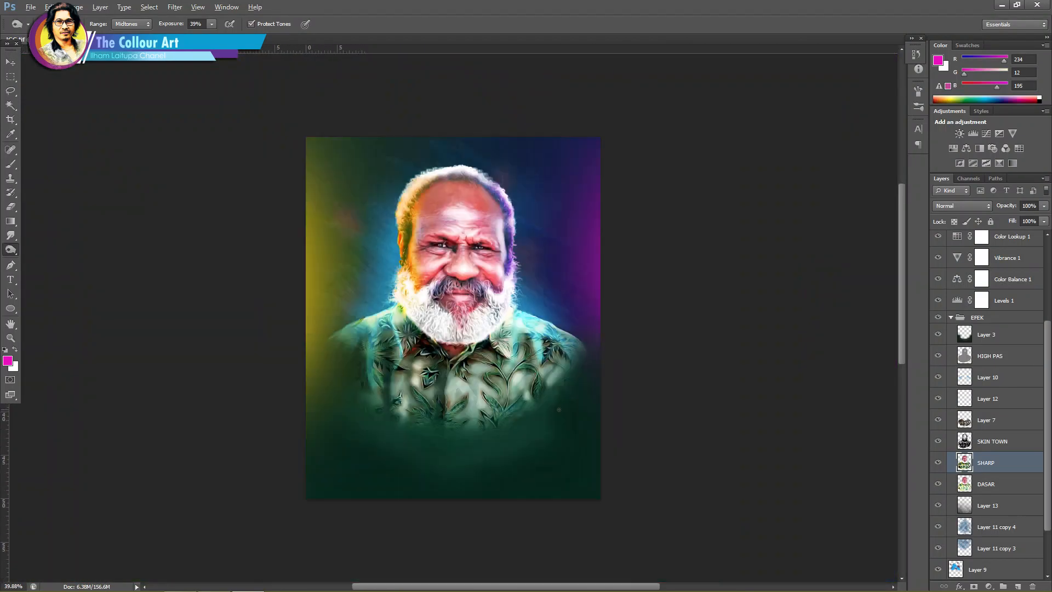
scroll(513, 353, up, 7)
scroll(471, 400, down, 2)
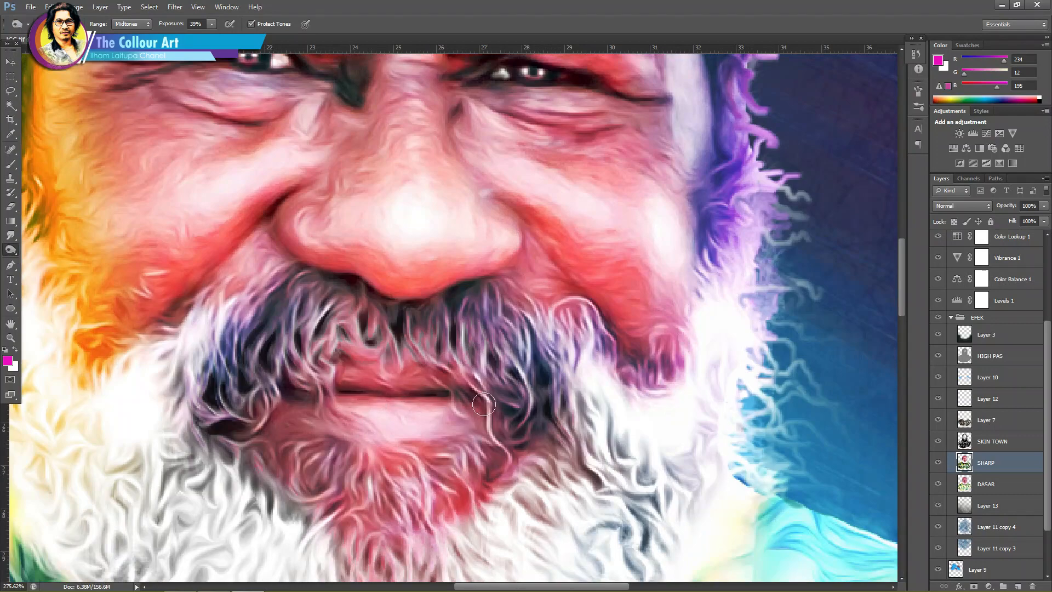
drag(502, 476, 471, 469)
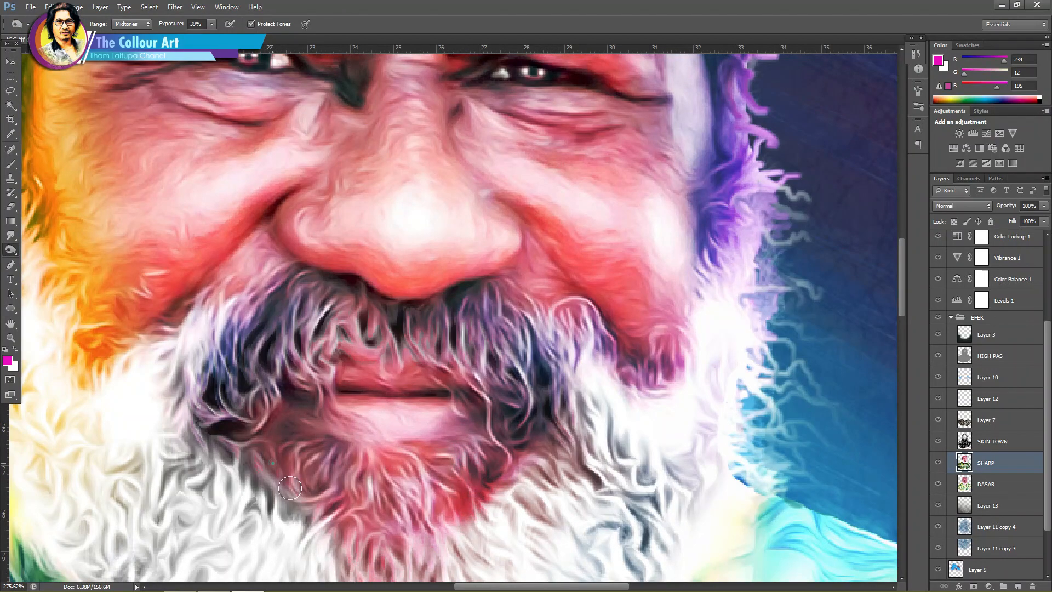
Step: Burn the beard beside the chin and the forehead above the eyebrow on the picture's left side of the SHARP layer
scroll(290, 488, down, 5)
scroll(615, 348, up, 4)
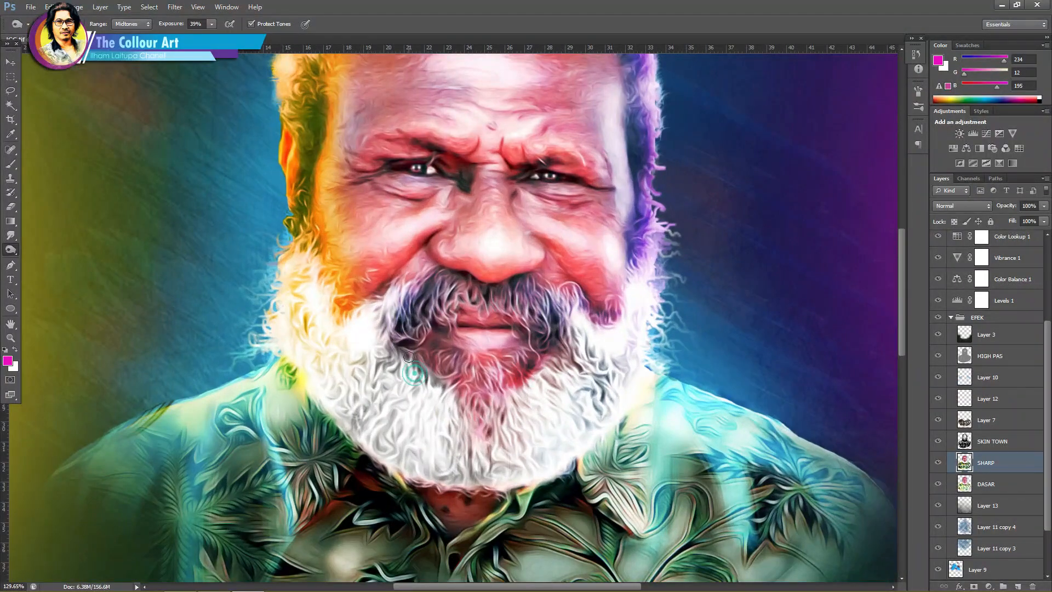
scroll(698, 312, down, 3)
scroll(470, 329, up, 4)
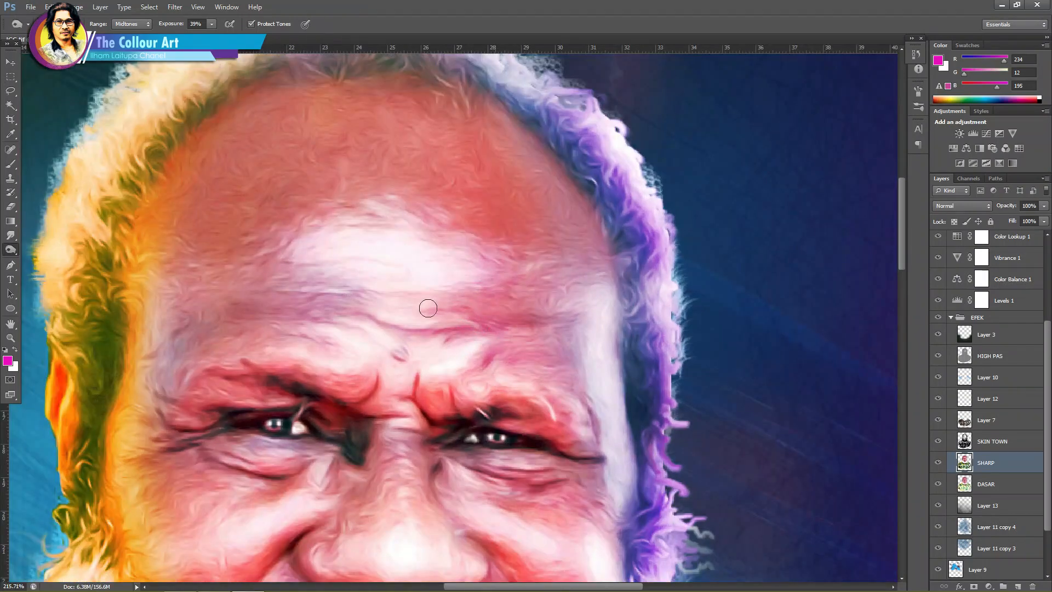
drag(239, 309, 191, 333)
scroll(483, 305, down, 2)
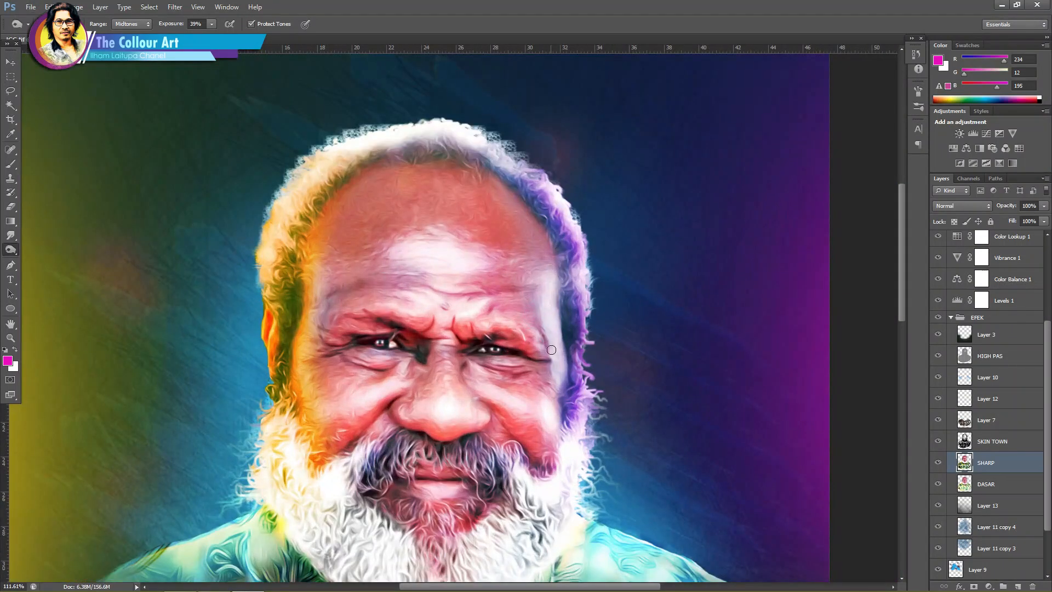
scroll(501, 382, down, 2)
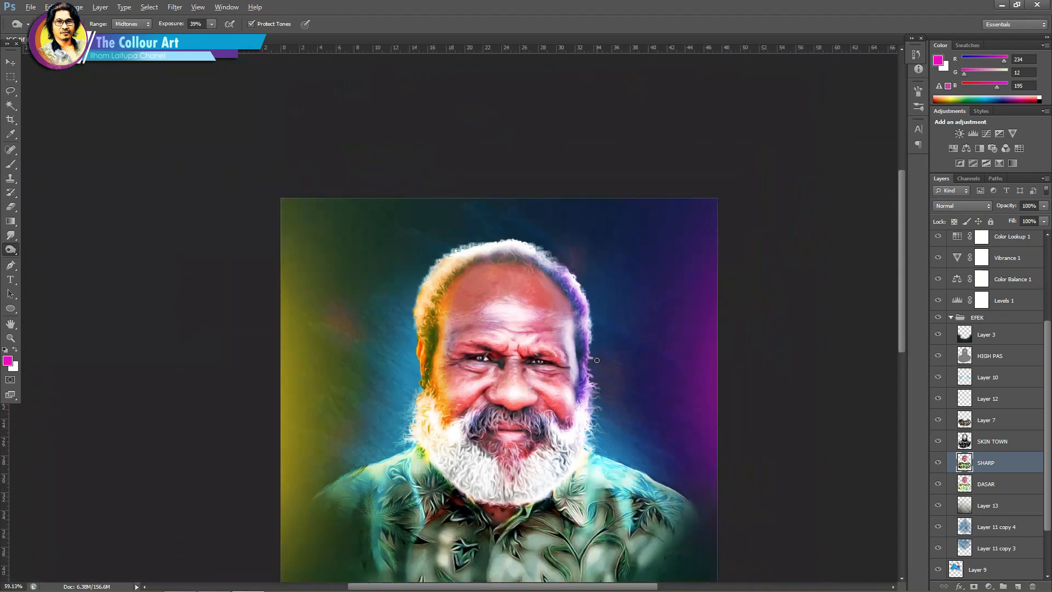
scroll(414, 343, up, 4)
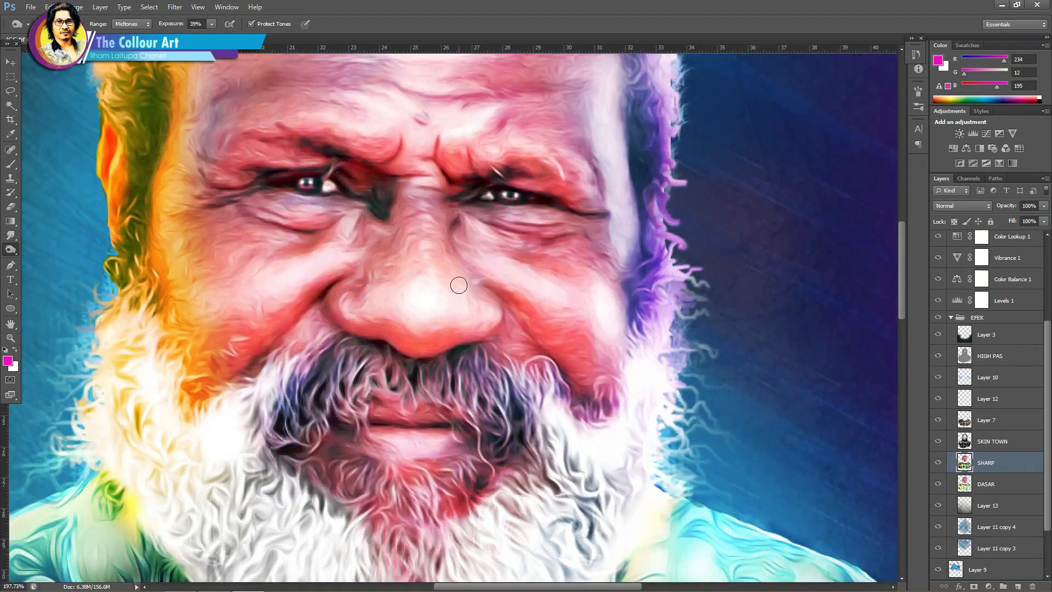
scroll(496, 325, down, 3)
scroll(589, 408, up, 3)
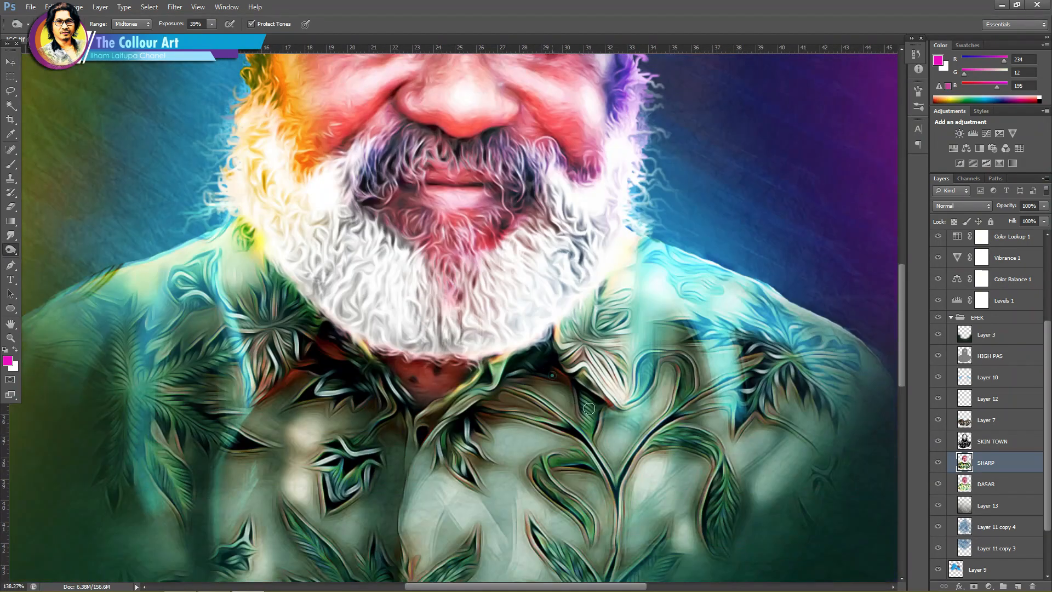
Step: Darken the shirt's shoulder and collar area on Layer 7 with the Burn tool
click(986, 419)
drag(634, 407, 642, 277)
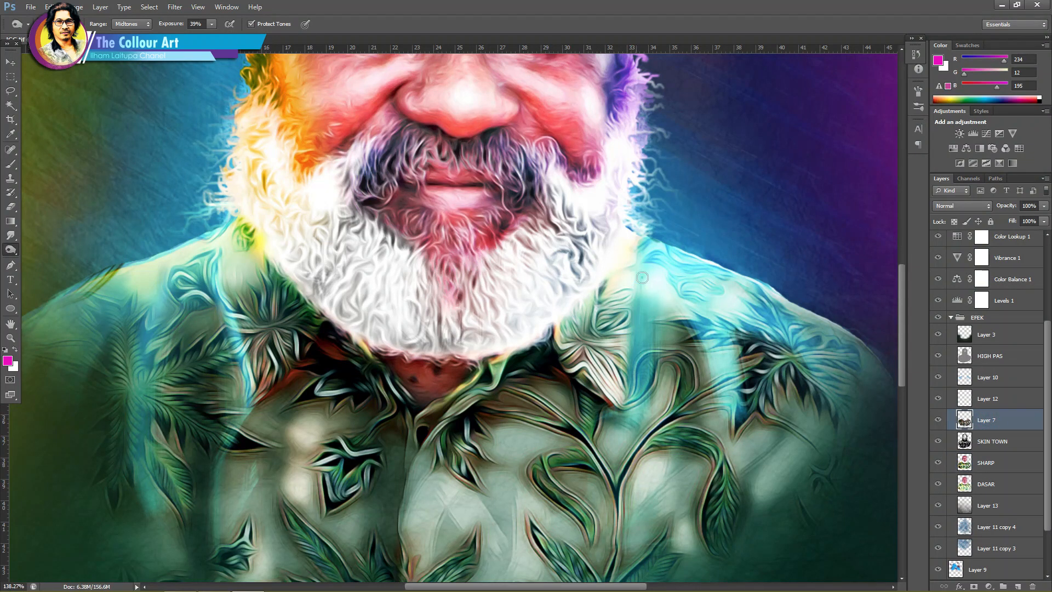
scroll(493, 230, down, 3)
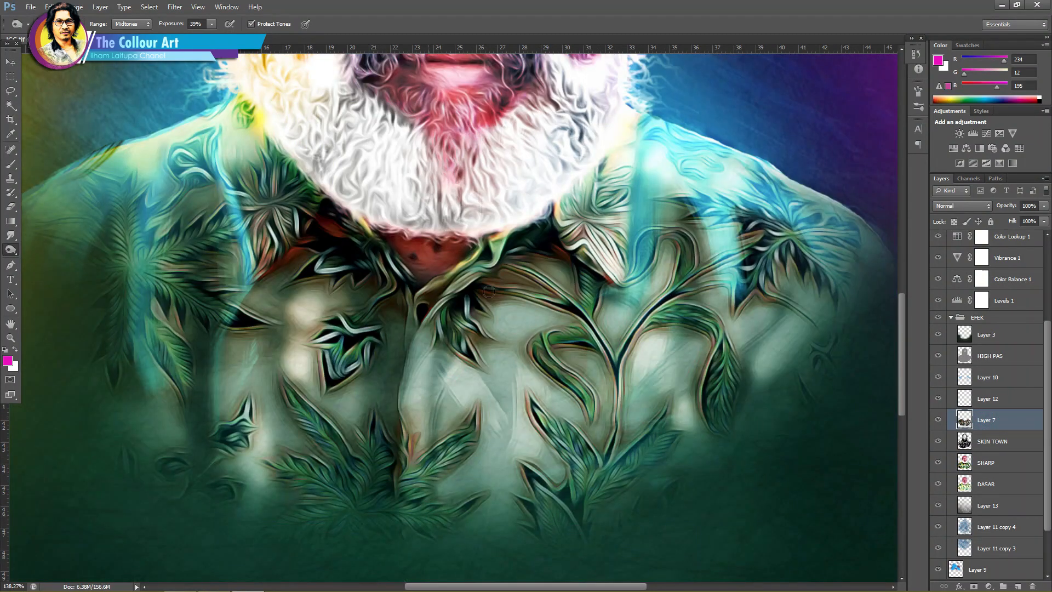
scroll(510, 207, up, 2)
scroll(510, 207, up, 2)
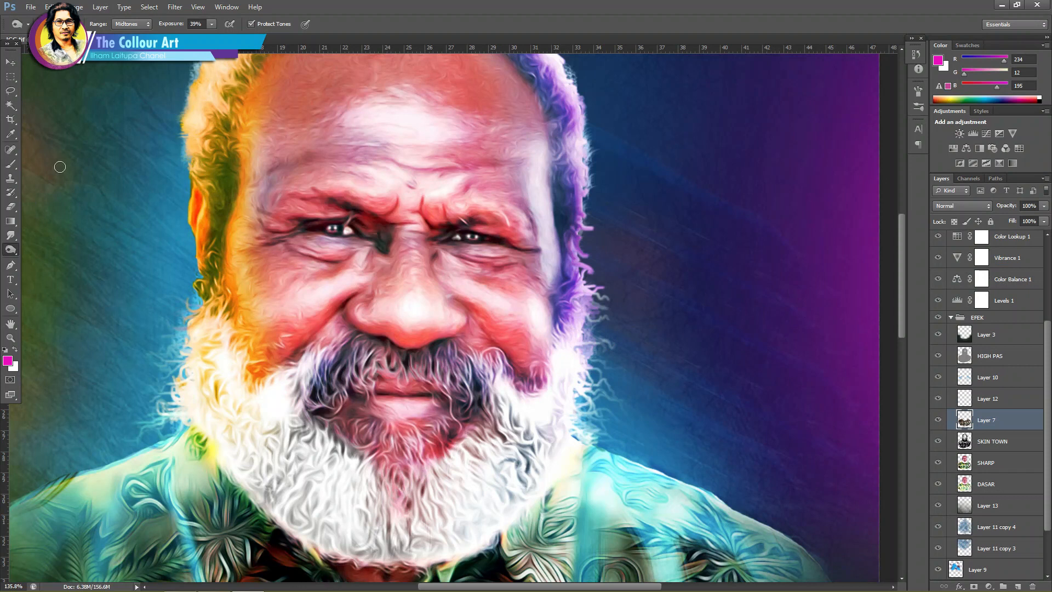
Step: Check Layer 12 and Layer 10 by toggling their visibility, and set the HIGH PAS layer's opacity to 100%
click(938, 398)
click(937, 398)
click(938, 377)
click(938, 377)
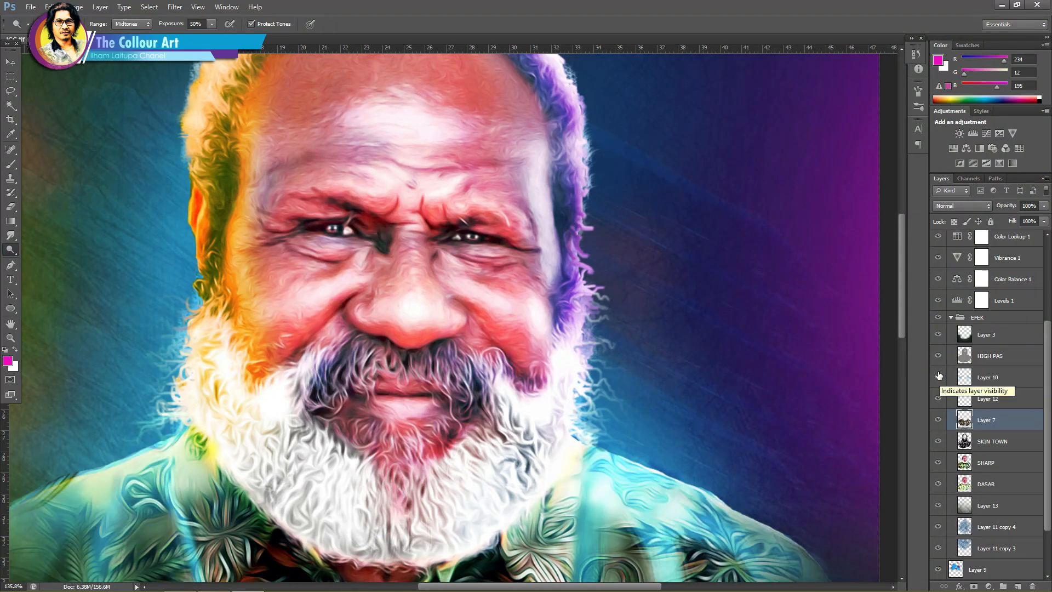
click(995, 355)
click(1044, 205)
drag(1008, 217, 1043, 221)
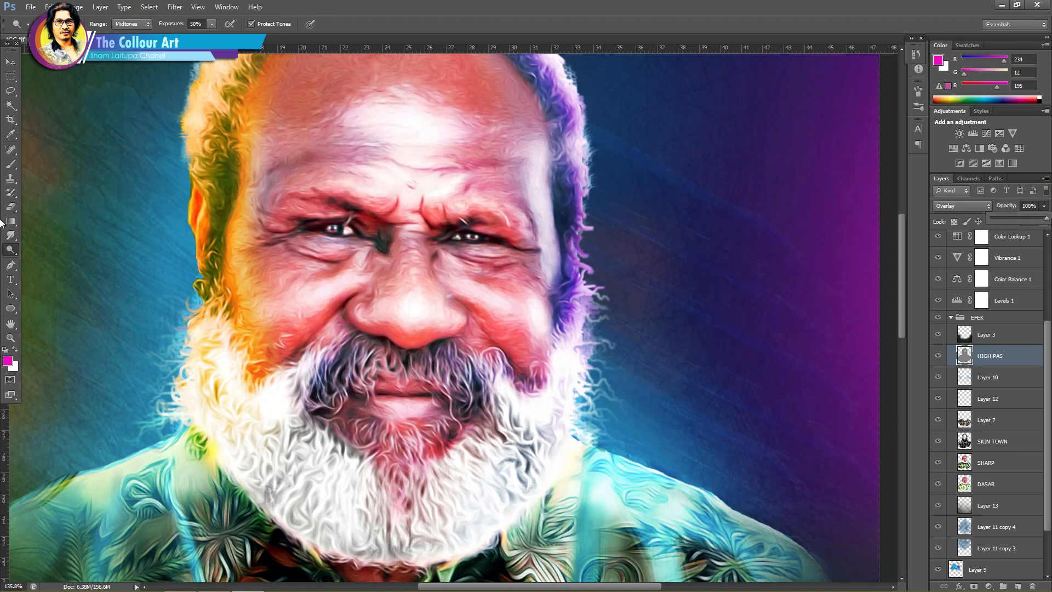
click(350, 258)
scroll(358, 260, down, 4)
scroll(477, 246, up, 1)
scroll(431, 331, up, 2)
mouse_move(489, 278)
mouse_down()
mouse_move(613, 349)
mouse_move(646, 351)
mouse_up()
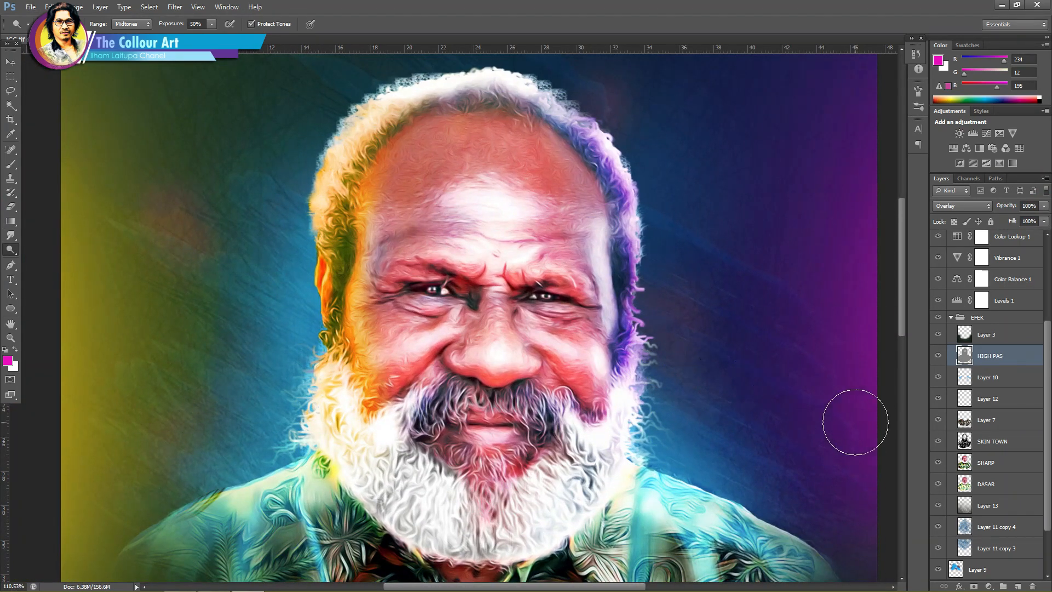
scroll(797, 449, down, 1)
scroll(964, 510, down, 3)
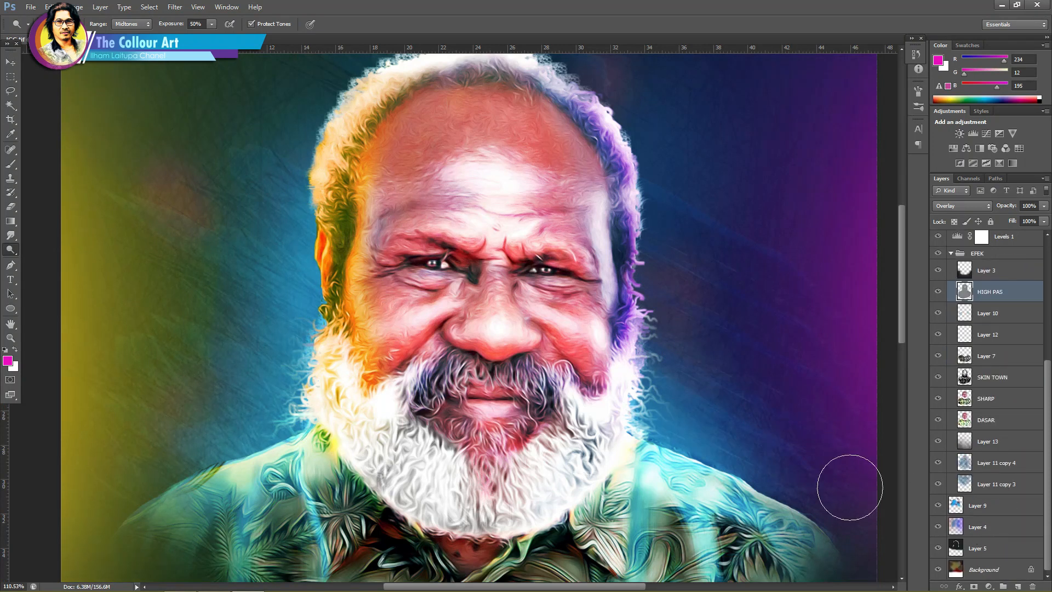
Step: Identify Layer 6 as the beard layer by toggling its visibility, and darken the lower beard on it with the Burn tool
key(v)
scroll(986, 384, up, 5)
click(953, 306)
click(938, 305)
click(938, 306)
scroll(487, 526, up, 6)
click(10, 236)
click(11, 250)
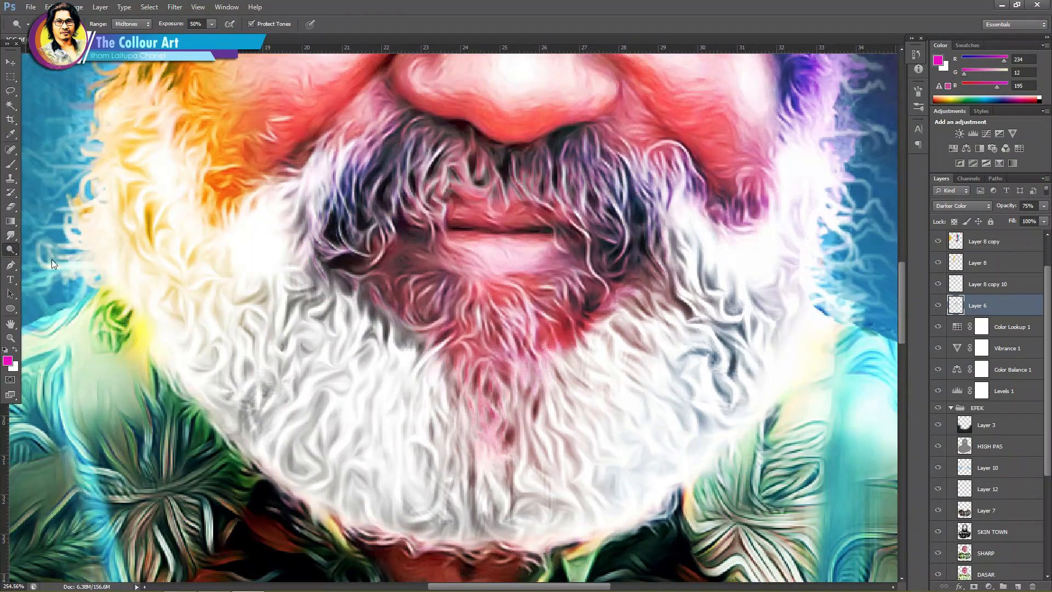
mouse_move(719, 438)
mouse_down()
mouse_move(635, 479)
mouse_move(693, 451)
mouse_move(664, 396)
mouse_move(301, 458)
mouse_move(250, 417)
mouse_move(433, 540)
mouse_move(535, 548)
mouse_move(485, 492)
mouse_up()
scroll(485, 493, down, 8)
scroll(683, 333, up, 5)
click(938, 306)
click(939, 306)
Step: Examine which layer holds the beard's edge hairs by toggling Layer 8, Layer 6, SKIN TOWN and SHARP
click(11, 62)
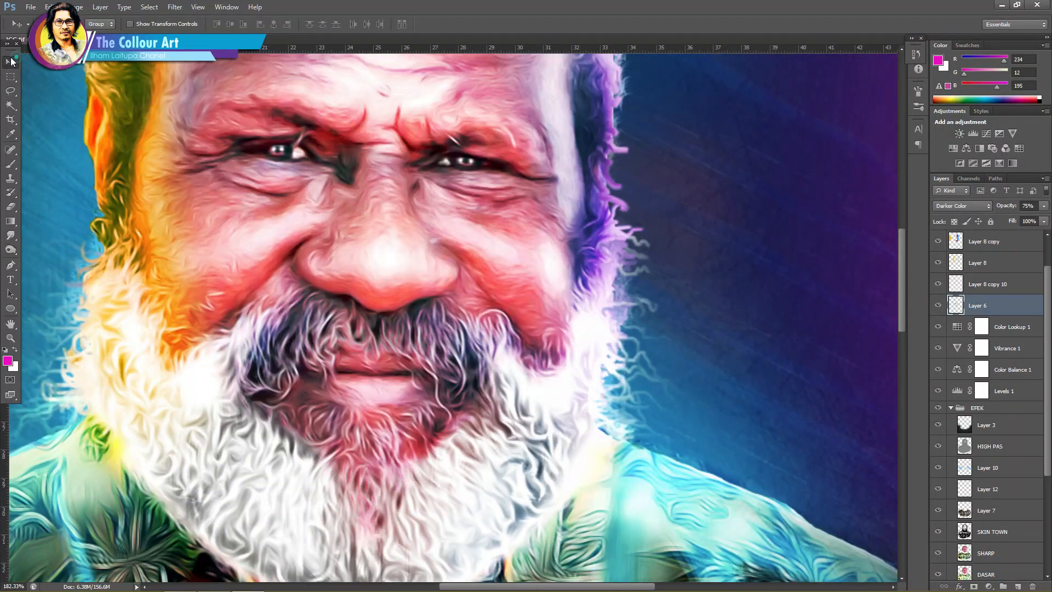
click(615, 364)
click(939, 264)
click(939, 264)
click(938, 306)
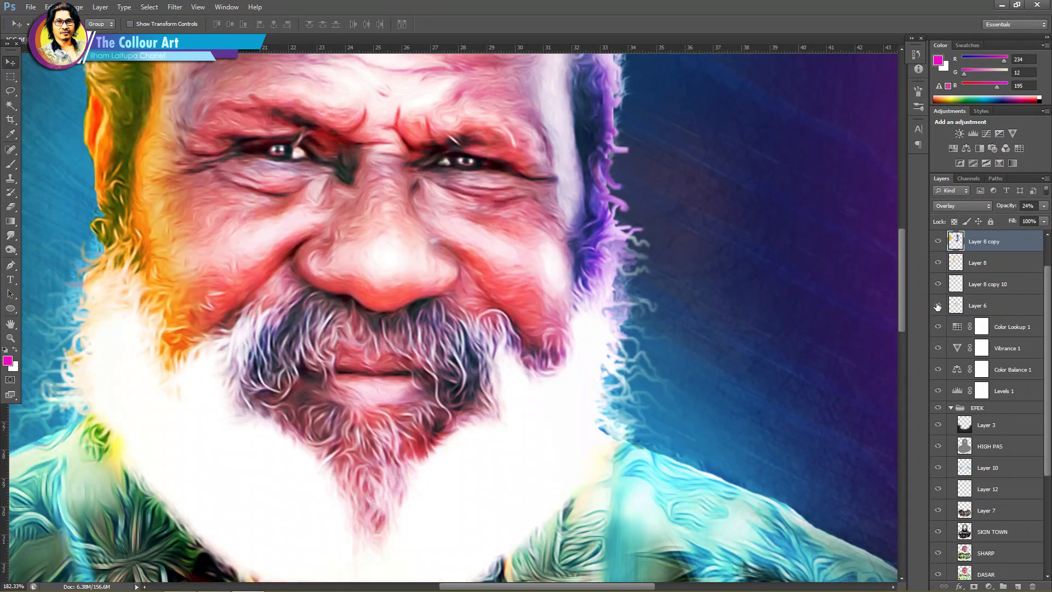
click(939, 306)
scroll(951, 409, down, 2)
click(938, 447)
click(938, 447)
click(938, 468)
click(939, 468)
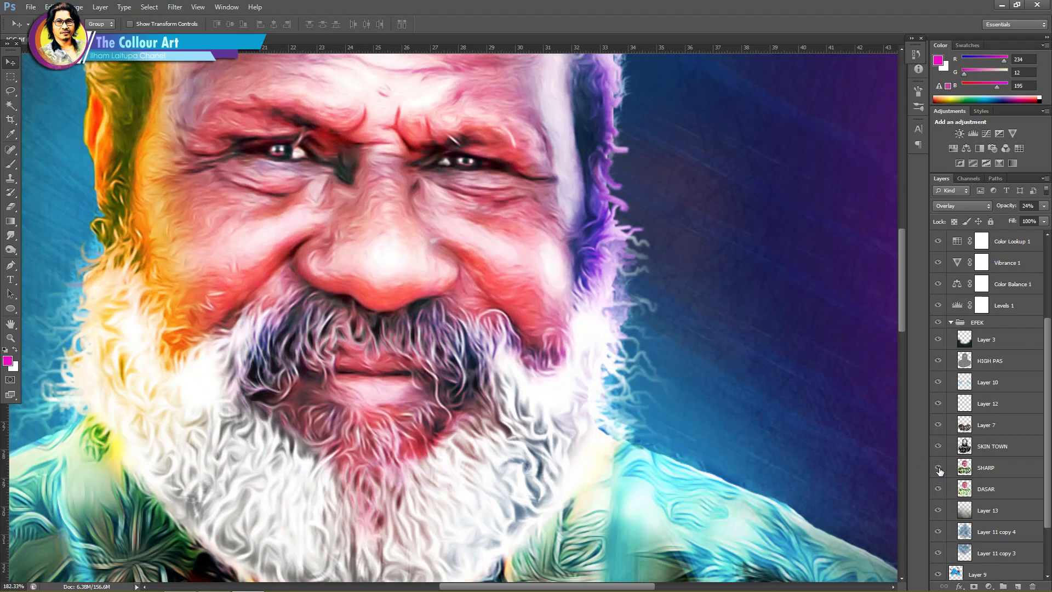
Step: Brighten the stray hairs along the beard's edge on the picture's right side with the Dodge tool on the SHARP layer
click(992, 469)
right_click(11, 250)
click(58, 248)
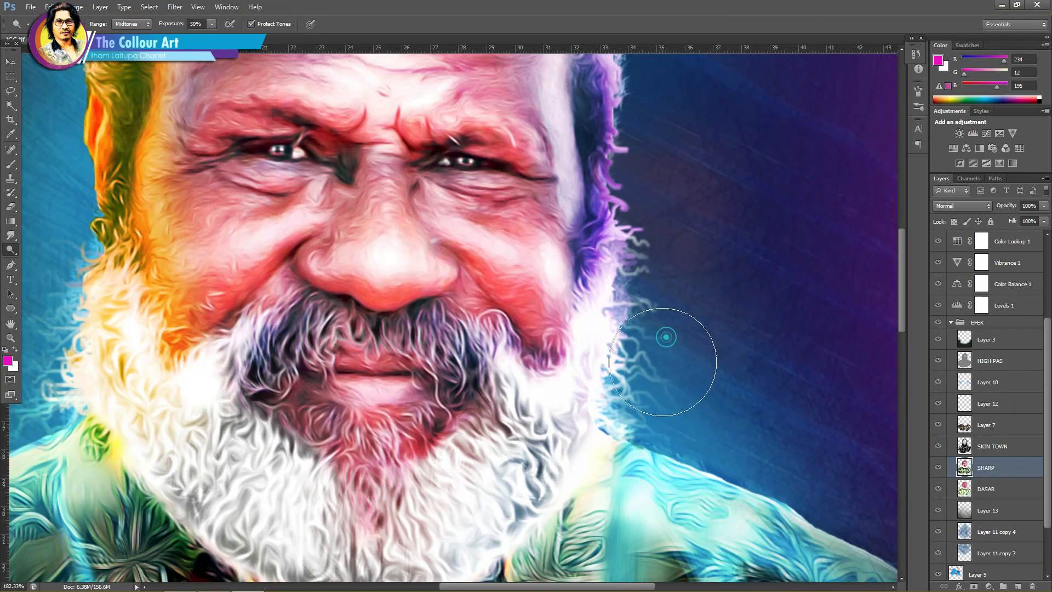
click(940, 491)
click(940, 492)
click(938, 446)
click(992, 445)
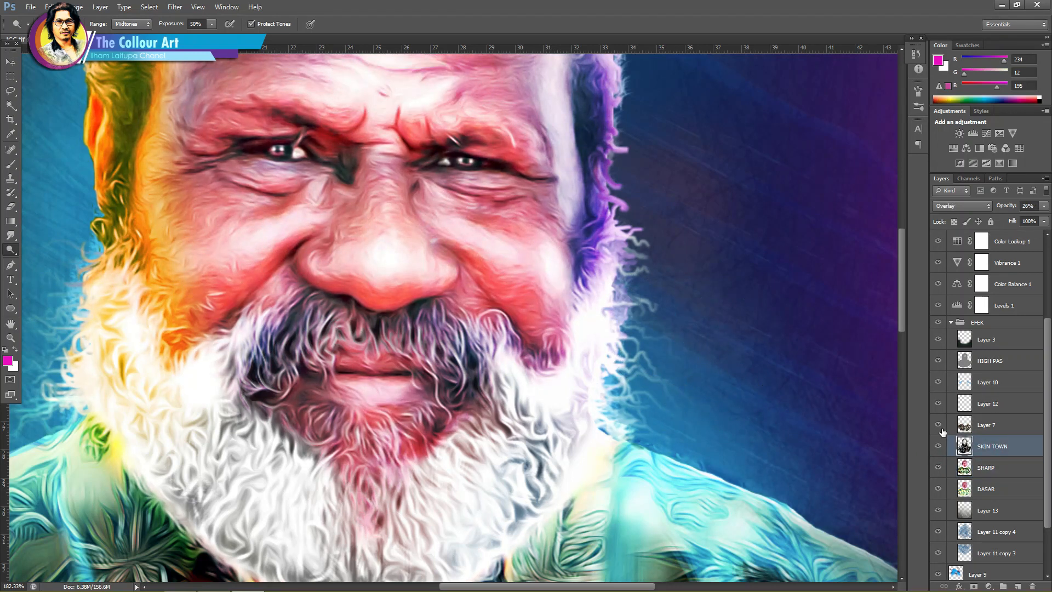
click(987, 467)
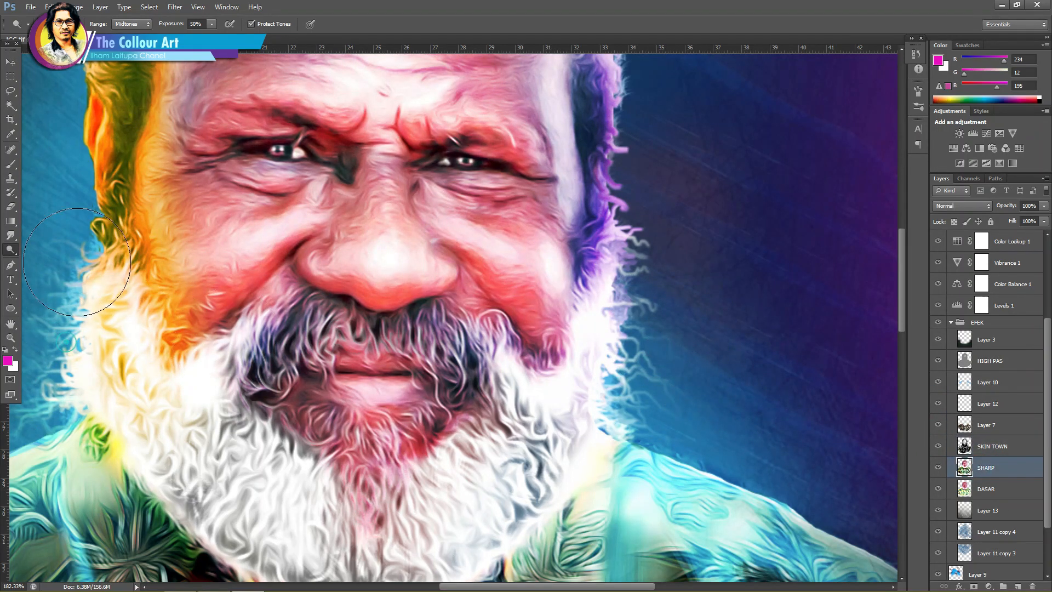
Step: Dodge the stray hairs along the beard's outer edge on the picture's left side of the SHARP layer
drag(120, 248, 447, 243)
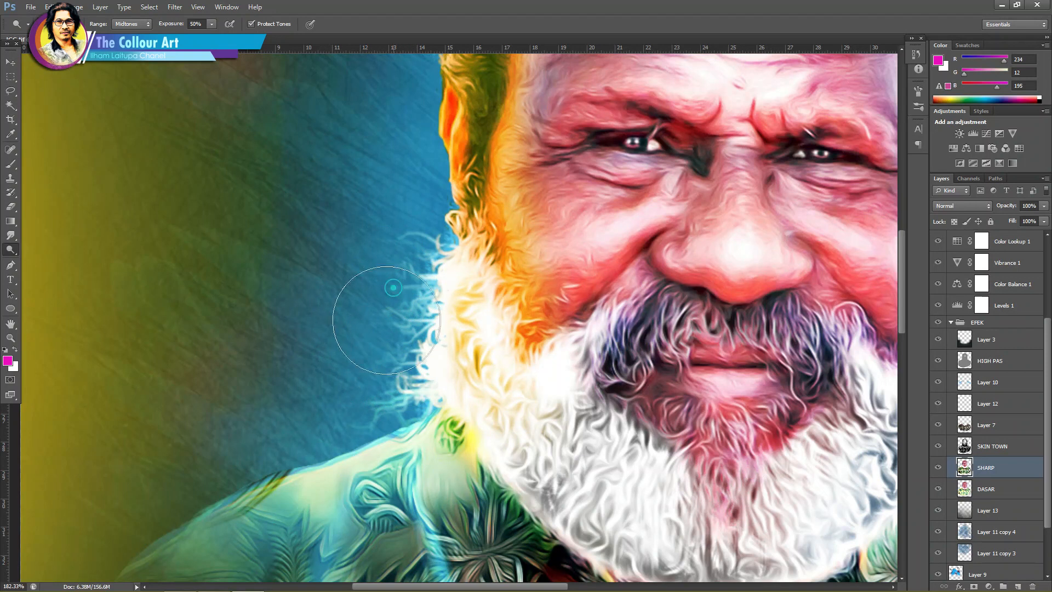
scroll(242, 248, down, 3)
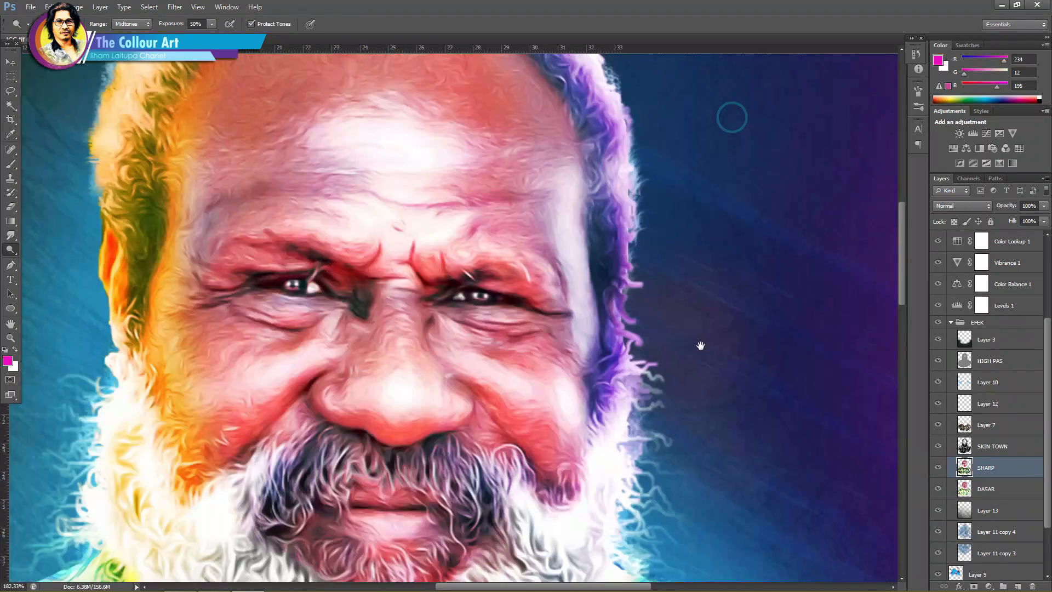
drag(700, 346, 697, 387)
scroll(754, 379, down, 6)
scroll(752, 382, up, 3)
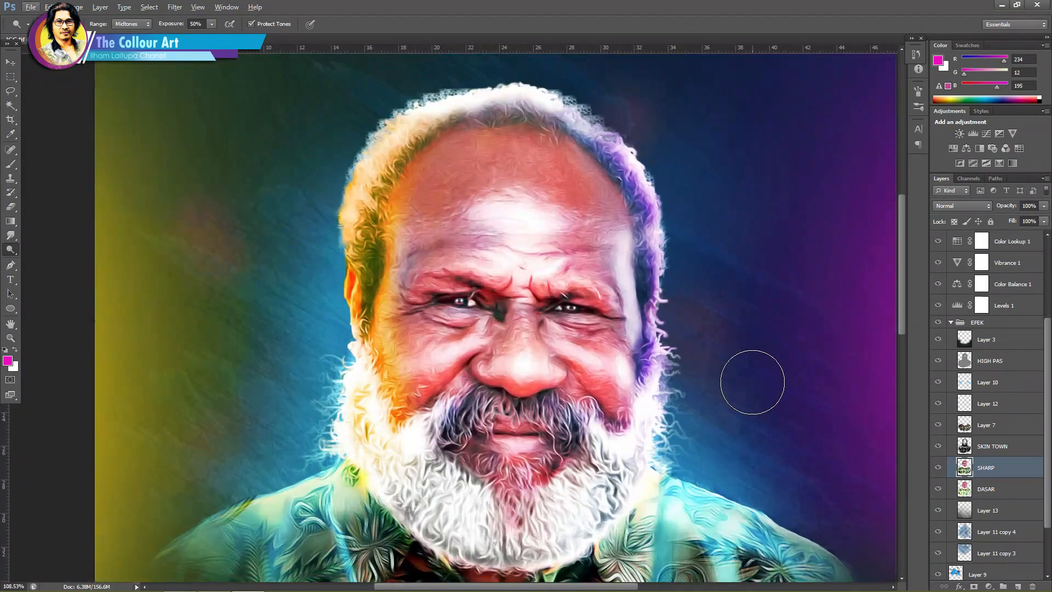
Step: Add a text layer with the artist's name over the faded lower part of the shirt
scroll(752, 382, down, 2)
scroll(750, 348, down, 9)
scroll(750, 348, up, 1)
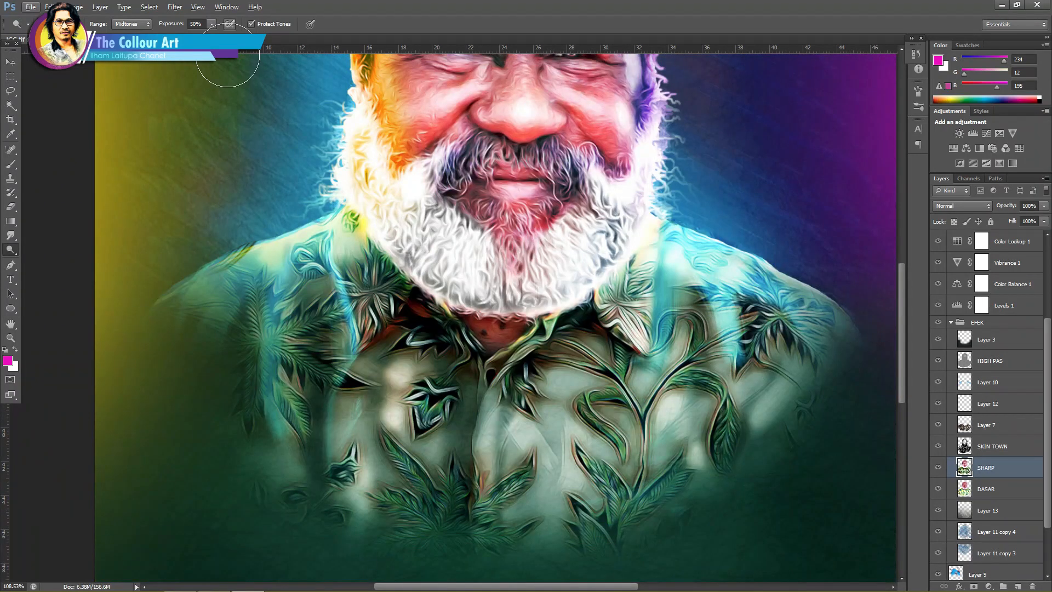
scroll(284, 141, down, 1)
click(11, 279)
click(672, 514)
text(Ilham Laitupa)
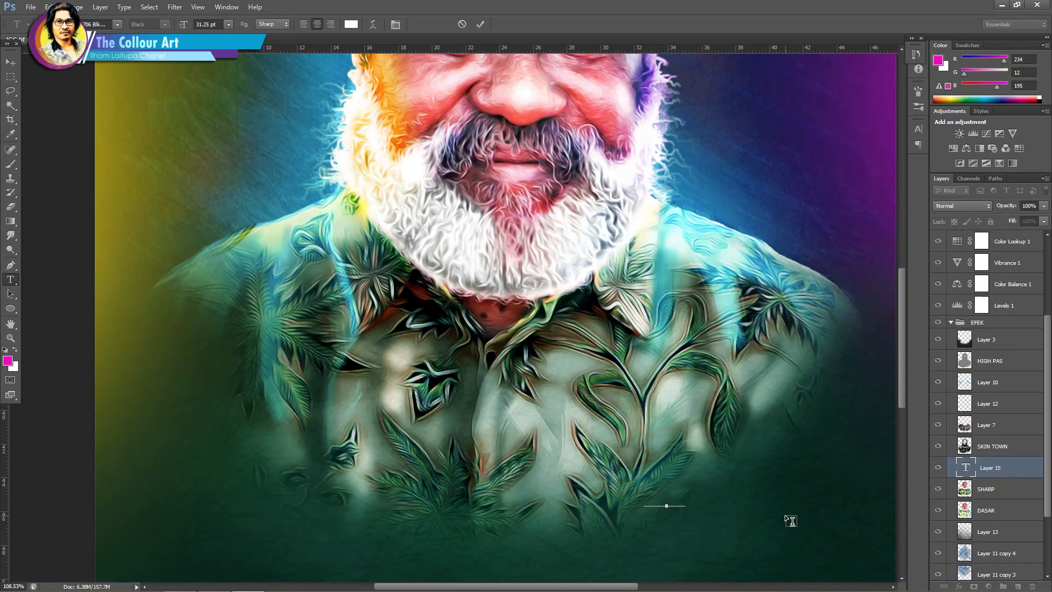
Step: Move the signature text layer above Layer 8 copy 10 and try different fonts for the whole name
key(ctrl+a)
drag(1020, 468, 1013, 231)
double_click(956, 242)
key(Down)
key(Down)
key(Down)
key(Down)
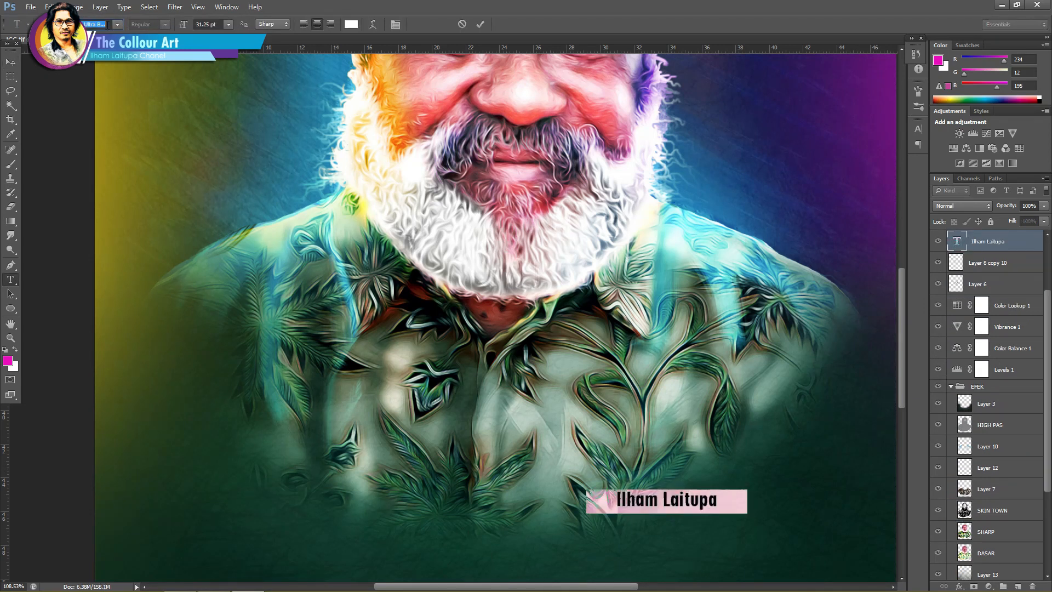
Step: Transform the signature text to fit the dark area beside the shirt's lower edge, and duplicate its layer
click(10, 62)
key(ctrl+t)
drag(709, 491, 757, 503)
key(Return)
right_click(1001, 242)
click(914, 212)
key(Return)
Step: Rasterize the copied signature layer and marquee-select the first name on it
click(11, 164)
click(746, 513)
click(504, 230)
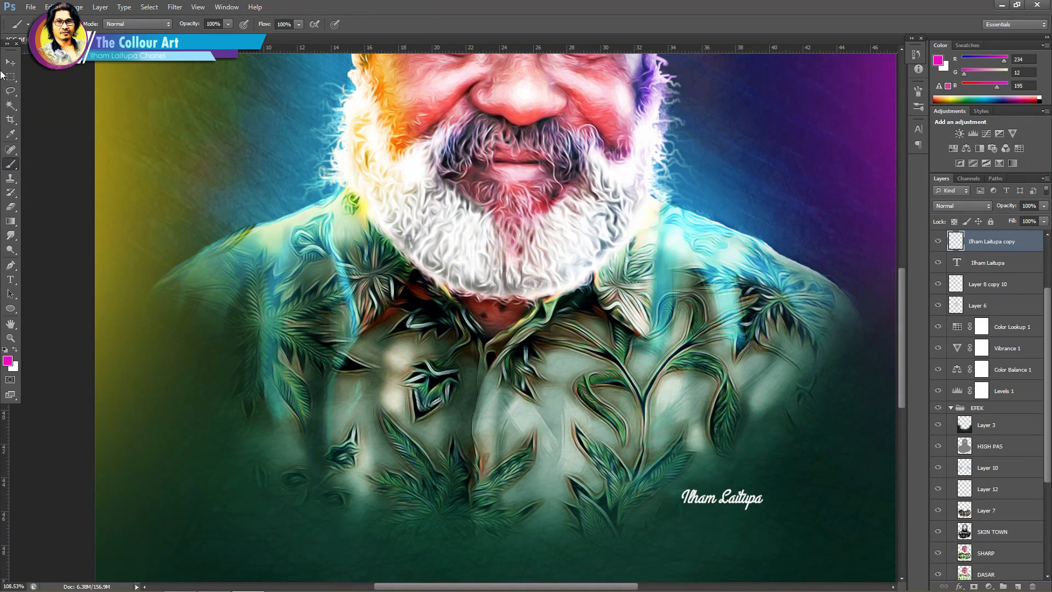
click(11, 77)
drag(650, 439, 714, 529)
click(698, 509)
Step: Rasterize the original signature text layer and clear the marquee-selected last name from it
click(988, 263)
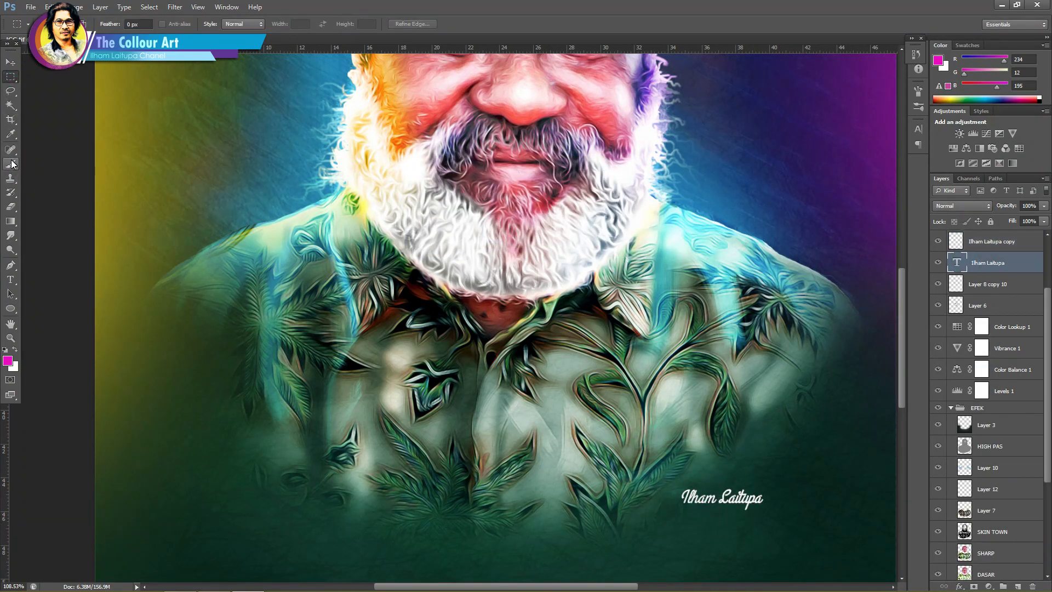
click(10, 164)
click(751, 524)
click(495, 231)
click(10, 77)
drag(790, 473, 730, 519)
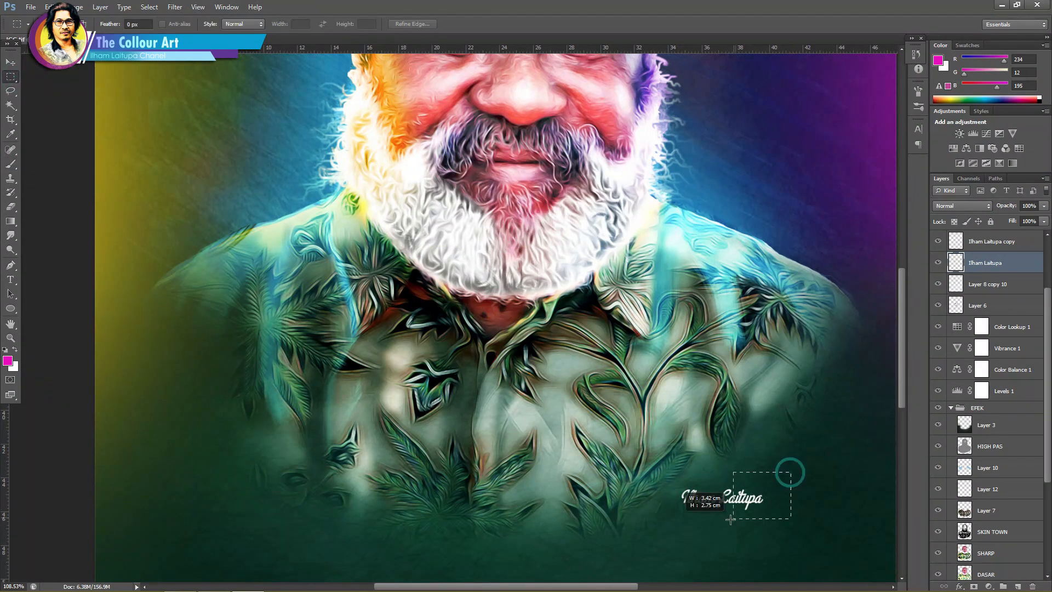
Step: Move the last name clear of the first name, then skew the first name into an upward slant and shift it slightly up
key(v)
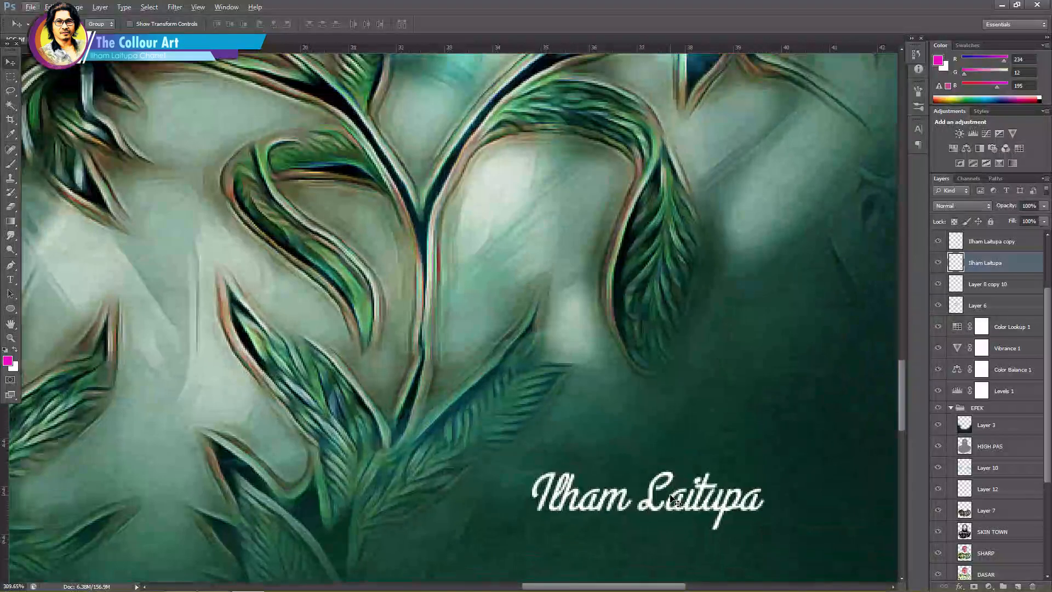
drag(667, 493, 644, 447)
click(619, 496)
key(ctrl+t)
drag(634, 470, 666, 470)
drag(632, 508, 648, 505)
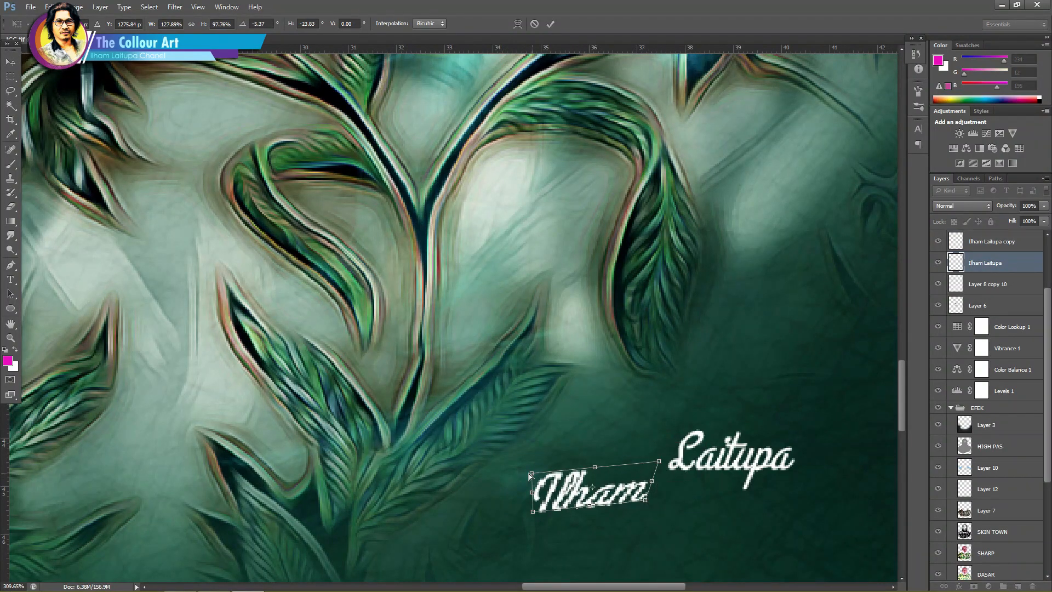
drag(571, 487, 577, 472)
key(Return)
Step: Skew the last name into the same upward slant and place it slightly lower, directly beside the end of the first name
drag(708, 461, 637, 512)
key(ctrl+t)
drag(776, 478, 773, 462)
drag(726, 532, 752, 510)
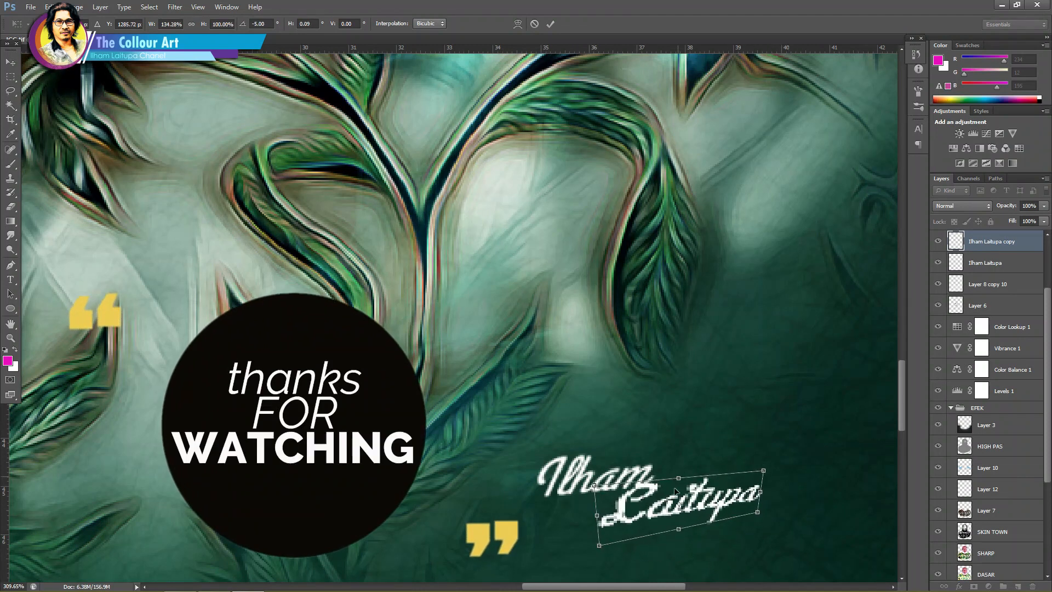
key(Return)
drag(660, 480, 689, 495)
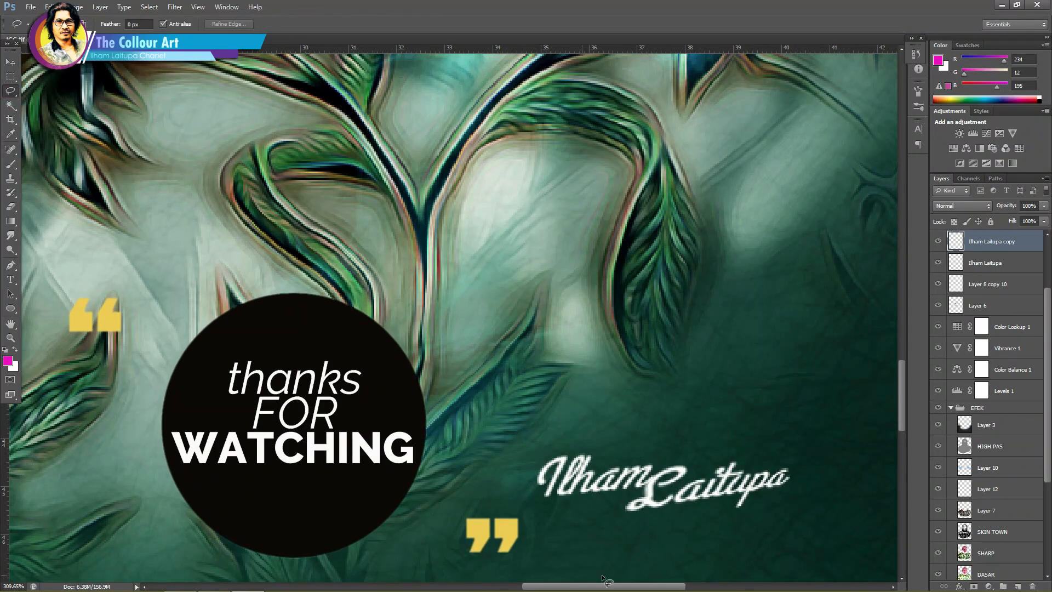
Step: Merge the two signature layers and slightly skew the combined signature
key(ctrl+0)
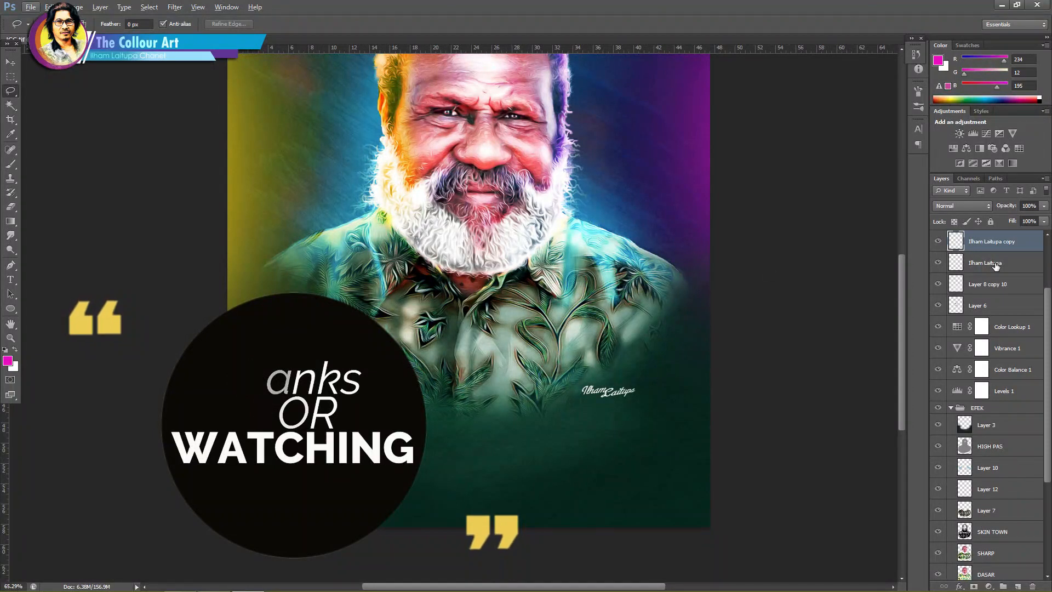
ctrl+click(996, 266)
key(ctrl+e)
key(ctrl+t)
drag(635, 396, 643, 405)
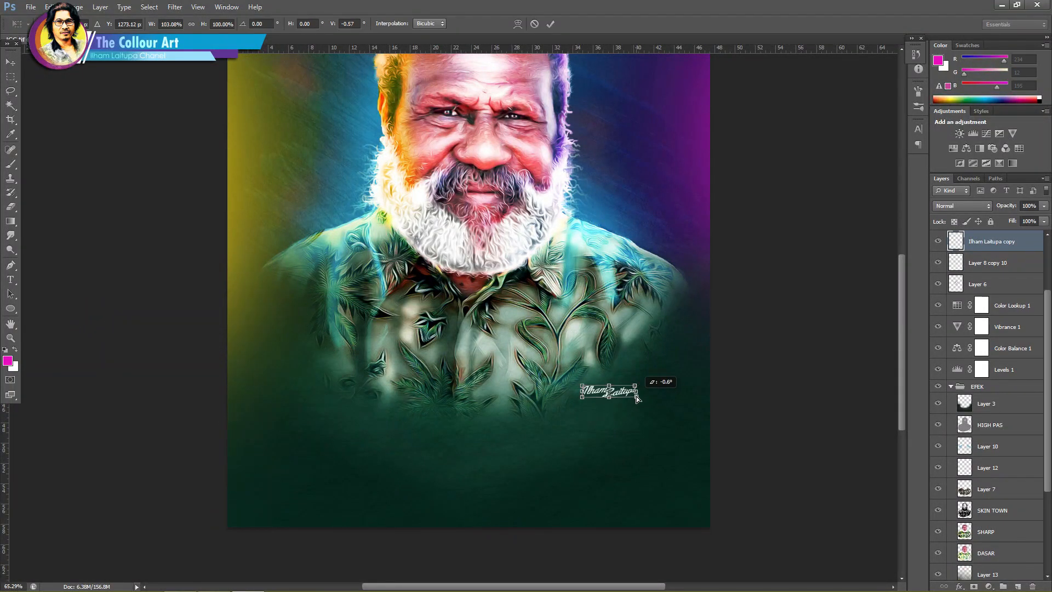
key(Return)
Step: Lasso a long thin swoosh beneath the signature and paint it white on the signature layer
key(l)
scroll(583, 402, up, 3)
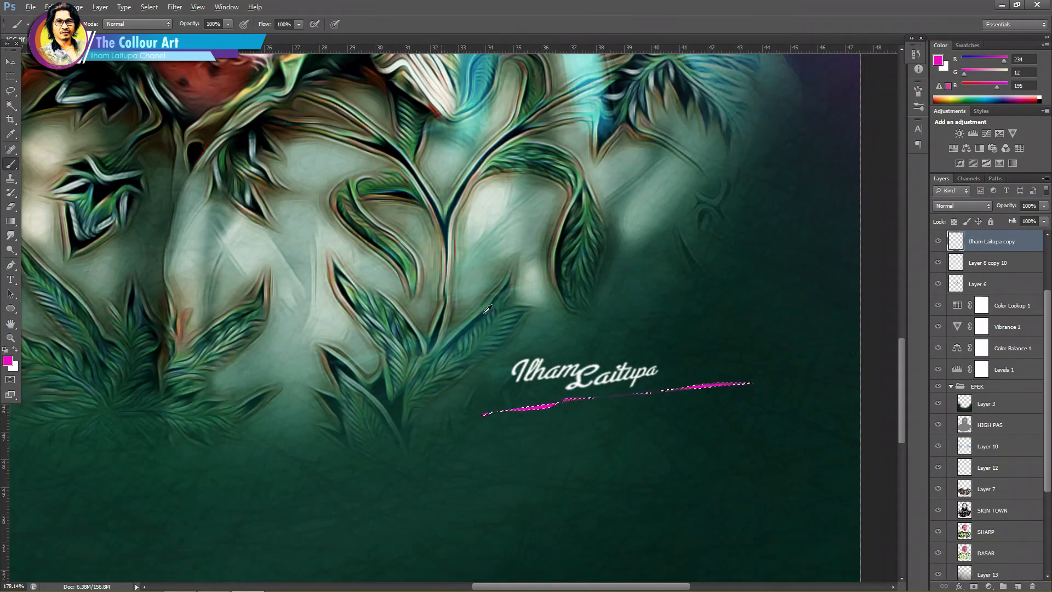
key(ctrl+d)
Step: Lasso the swoosh, distort it closer to the signature, and outline a small extra stroke beneath it
key(l)
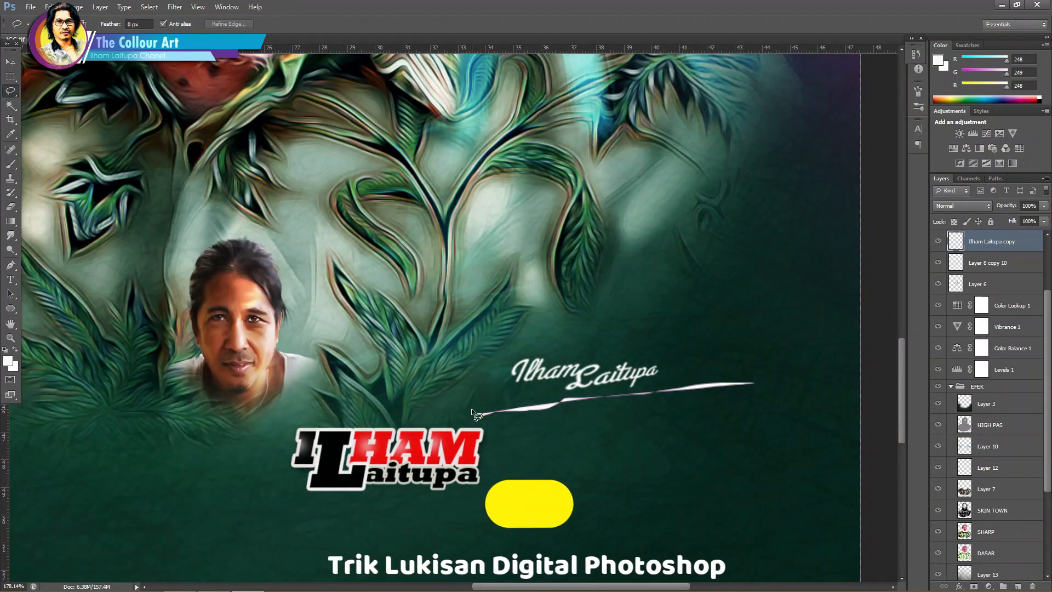
mouse_move(654, 389)
mouse_down()
mouse_move(463, 458)
mouse_move(455, 438)
mouse_up()
key(ctrl+t)
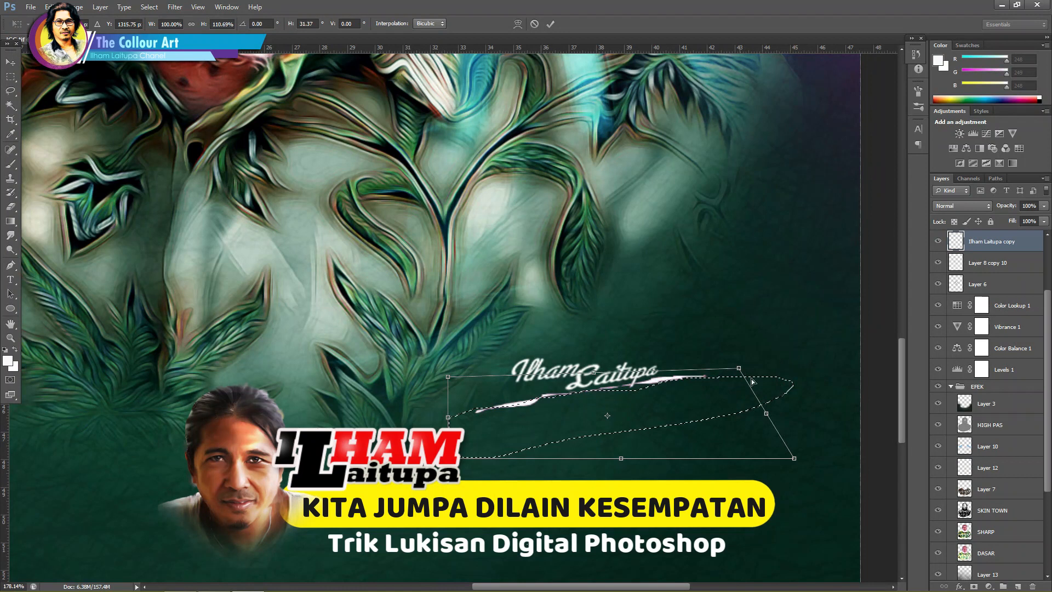
mouse_move(793, 458)
mouse_down()
mouse_move(681, 431)
mouse_move(767, 414)
mouse_move(785, 427)
mouse_up()
key(Return)
key(v)
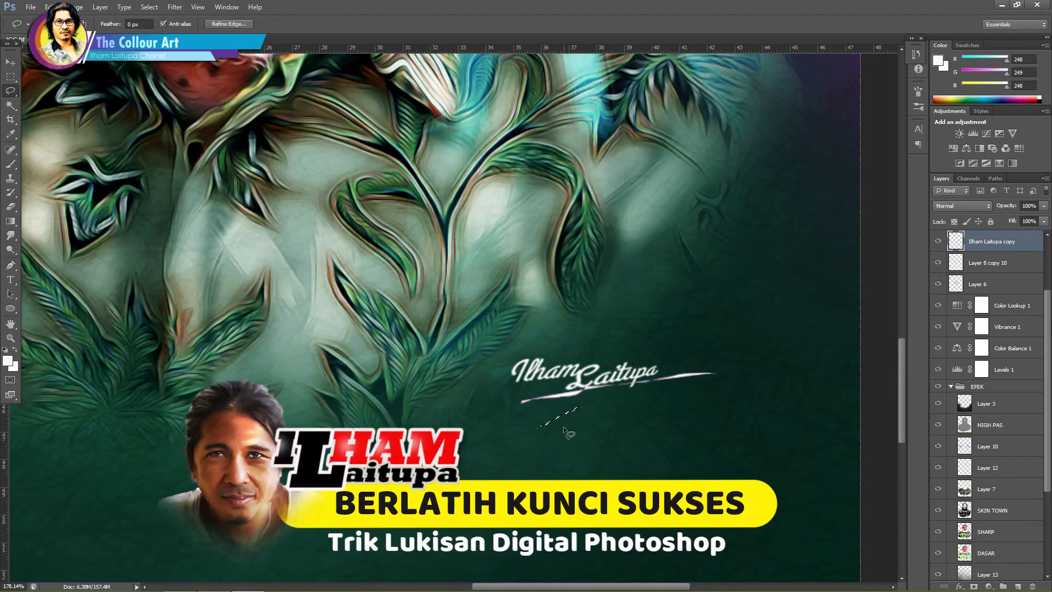
drag(587, 402, 562, 418)
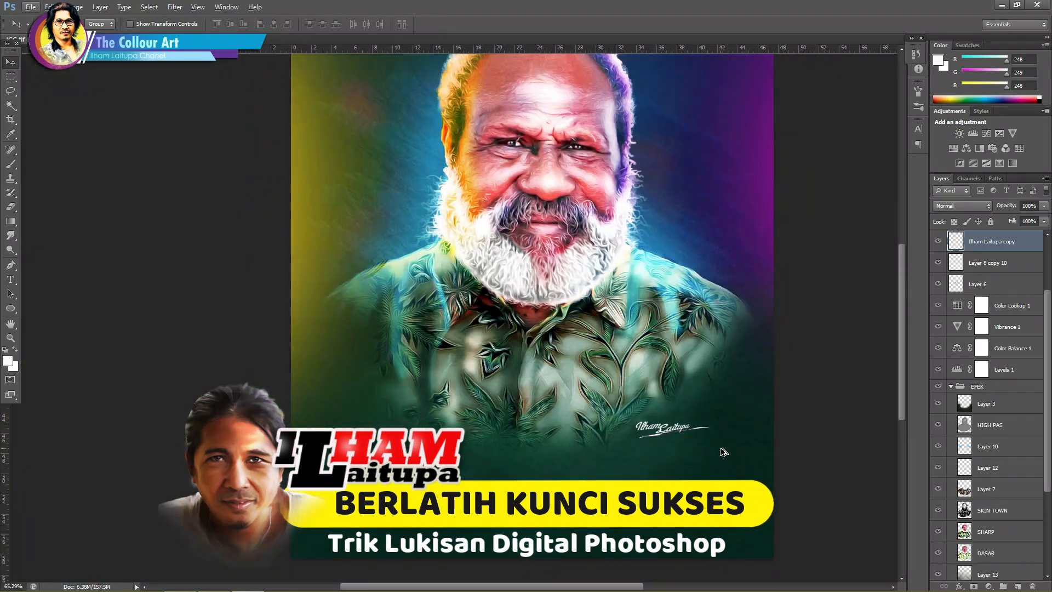
Step: Save the painting as a JPEG copy named JGG2, replacing the existing file, and start closing the document
scroll(554, 222, up, 5)
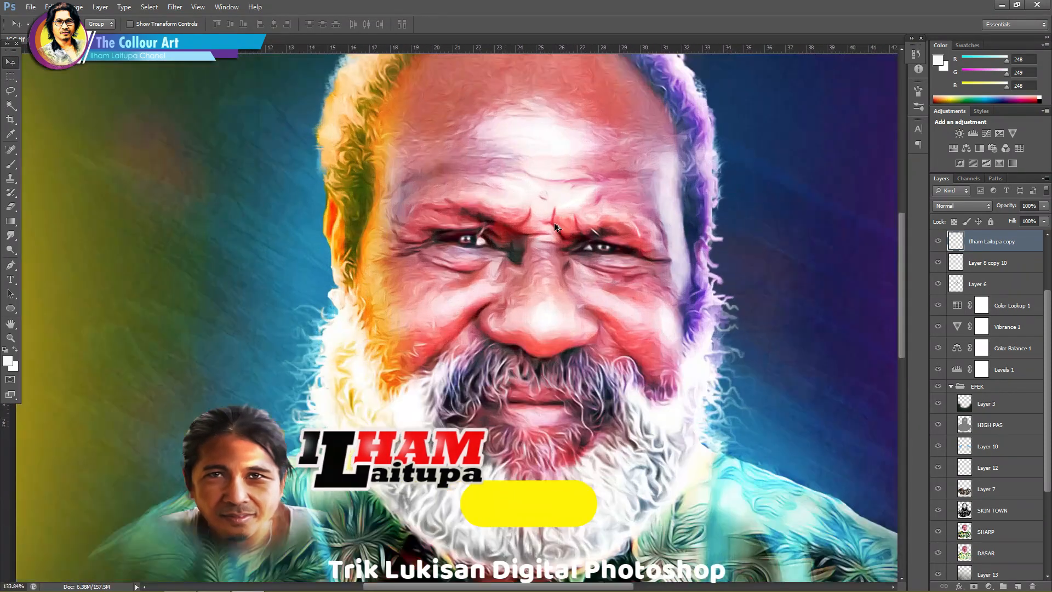
scroll(564, 222, down, 2)
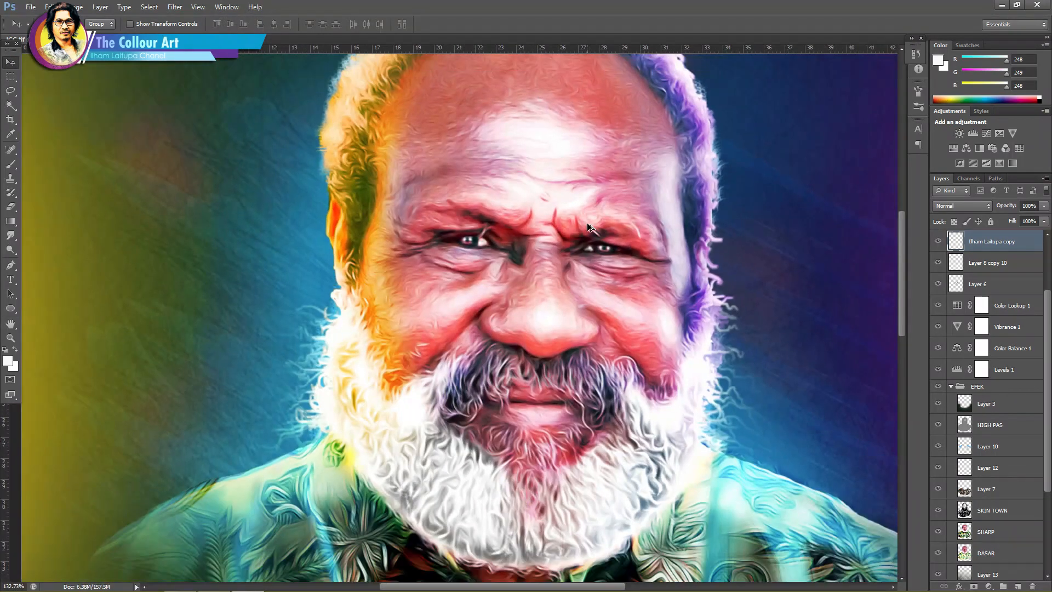
click(30, 6)
click(60, 140)
click(554, 382)
click(526, 432)
click(666, 367)
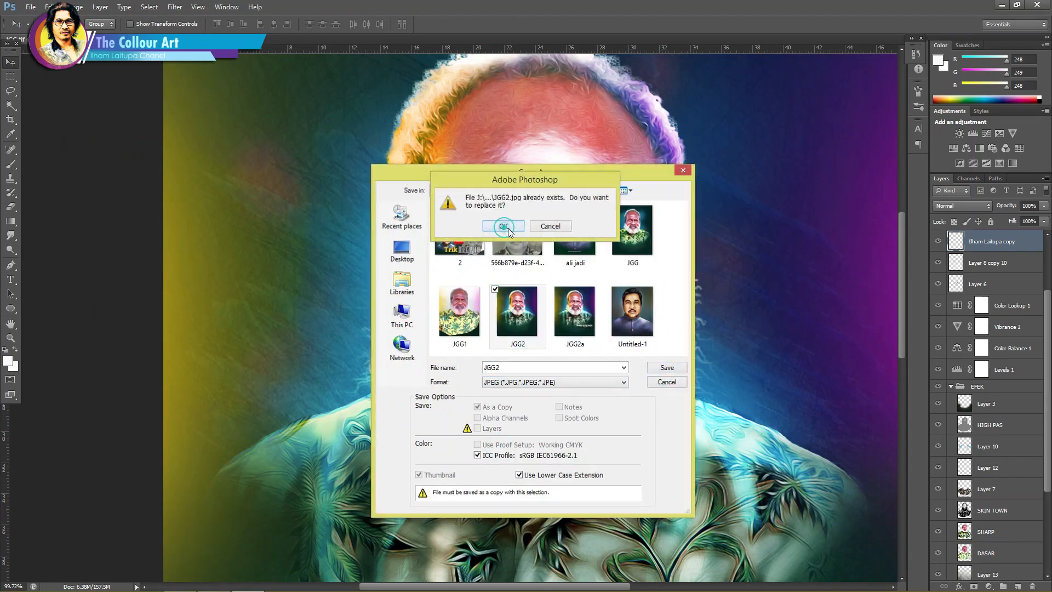
click(508, 228)
key(Return)
click(178, 39)
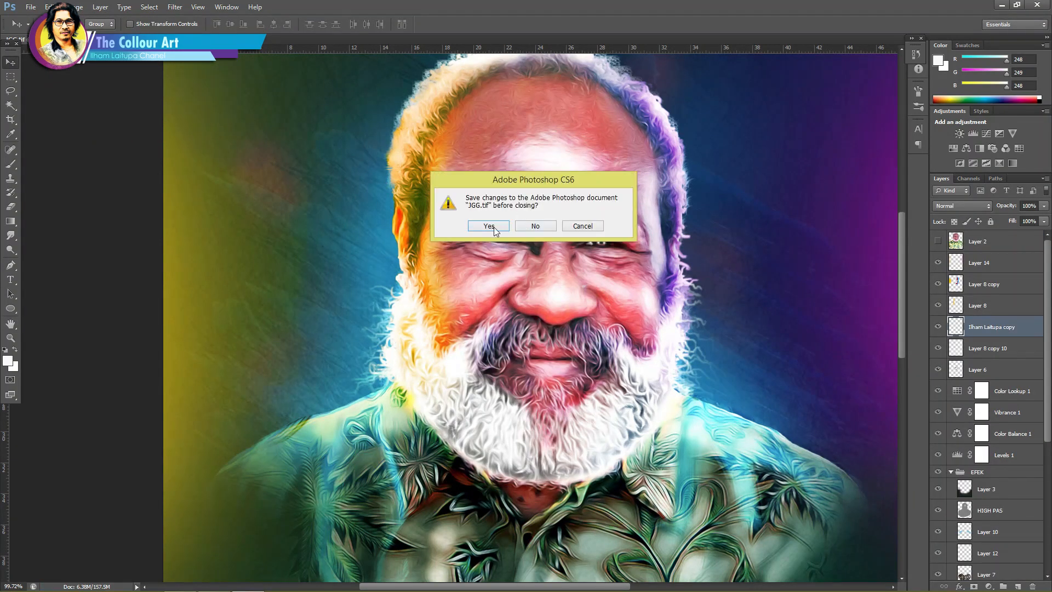